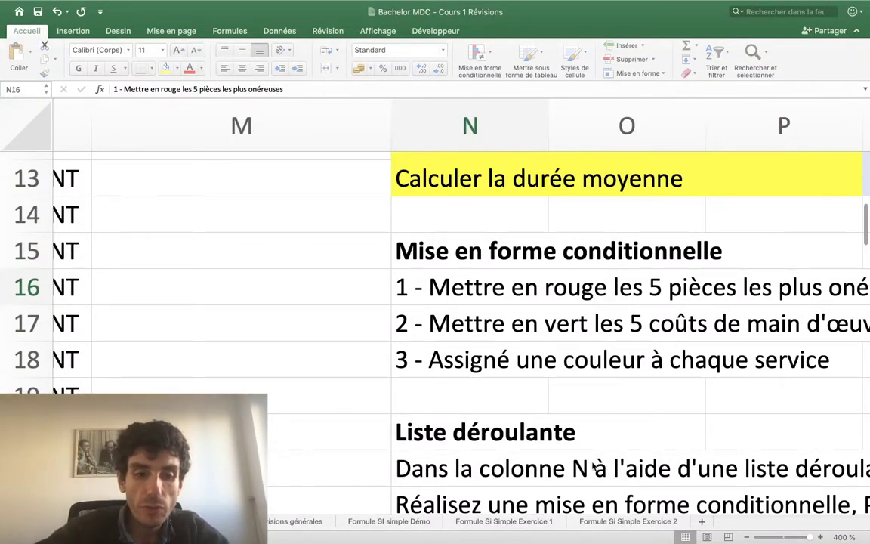
Step: Scroll through the maintenance table to review its rows and columns
scroll(561, 403, down, 5)
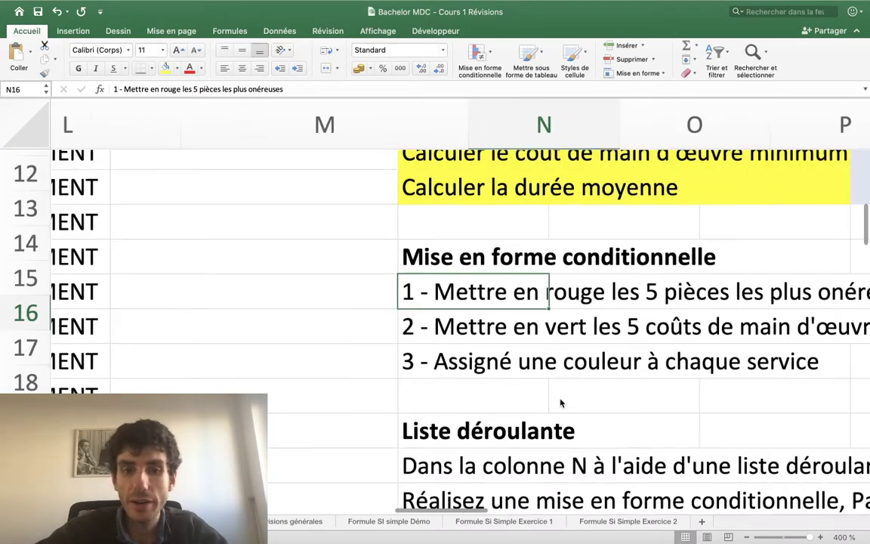
scroll(561, 402, down, 3)
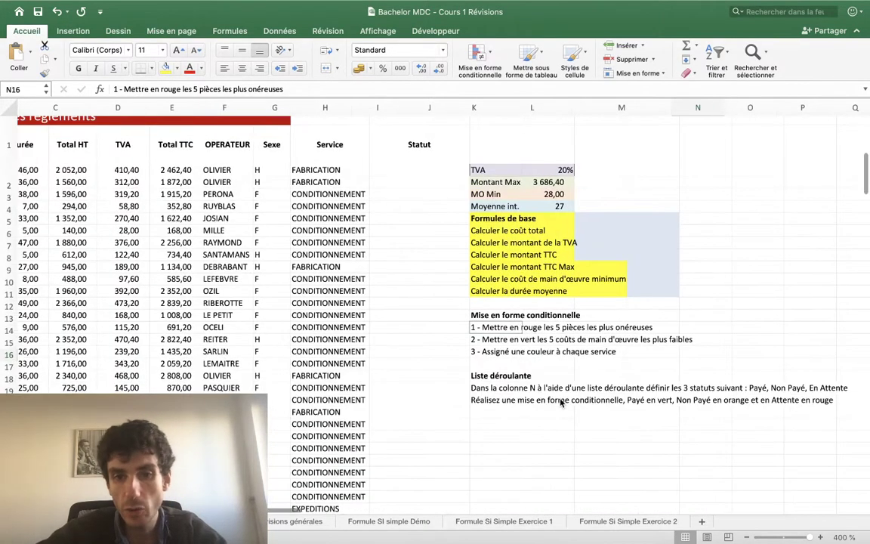
scroll(560, 403, down, 3)
scroll(560, 402, down, 2)
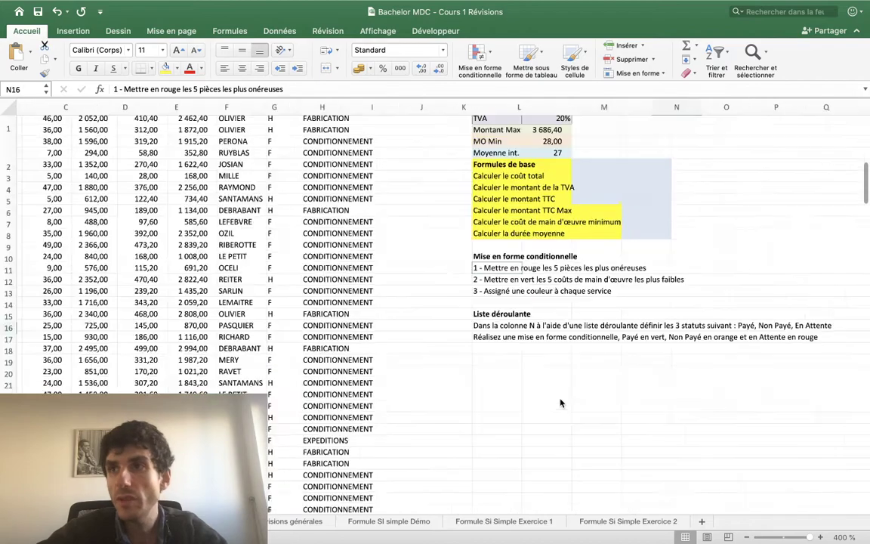
scroll(560, 402, up, 3)
scroll(560, 403, down, 2)
scroll(560, 402, up, 1)
scroll(561, 403, up, 1)
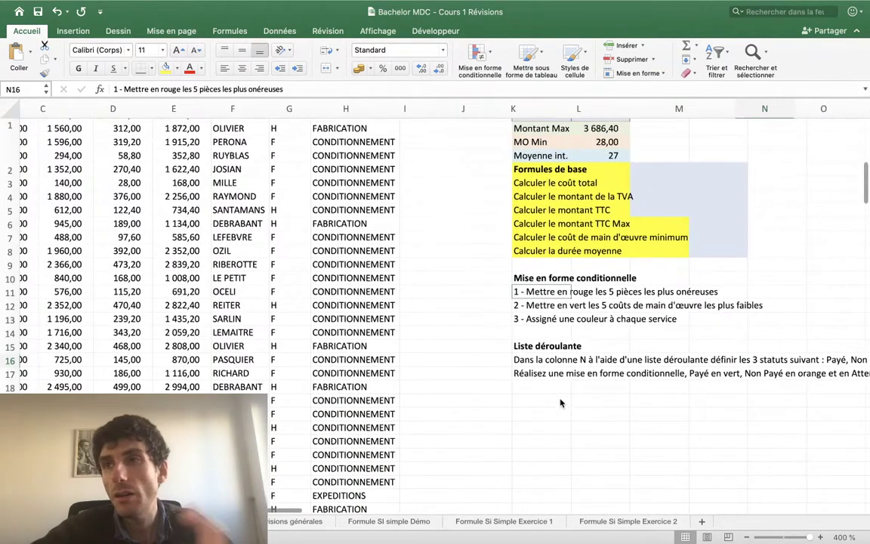
scroll(561, 402, up, 2)
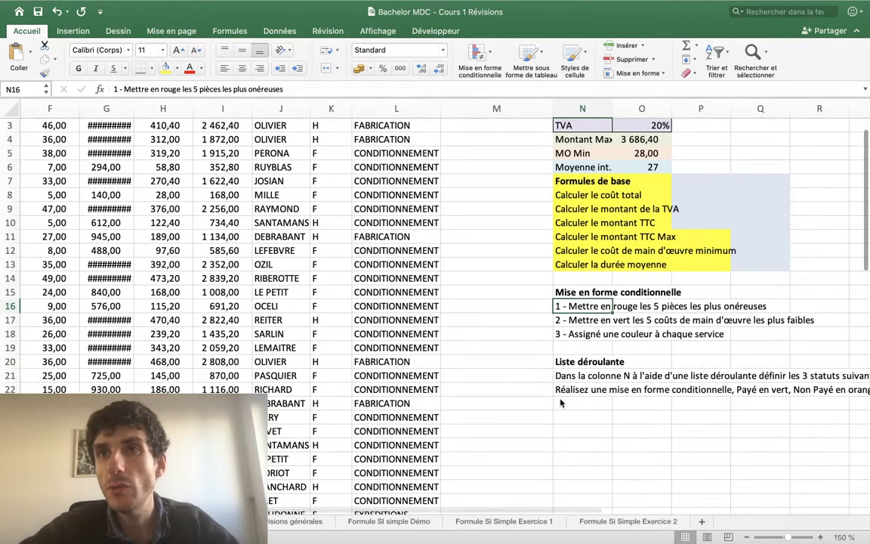
scroll(490, 380, down, 3)
scroll(490, 380, up, 10)
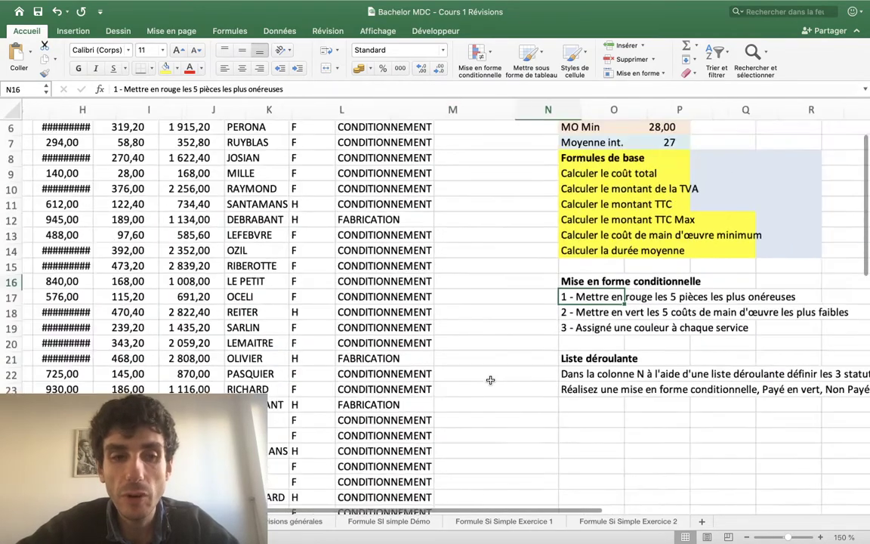
scroll(453, 354, left, 10)
scroll(401, 327, down, 1)
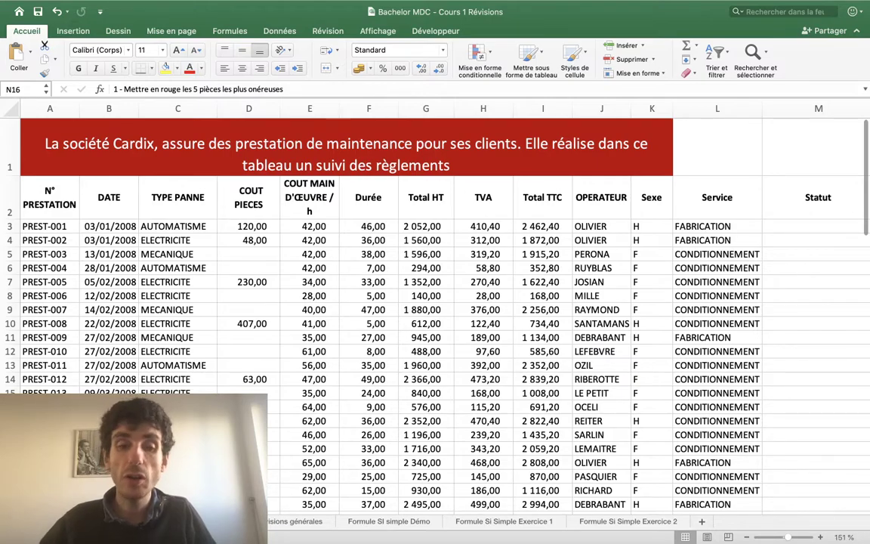
scroll(330, 279, down, 1)
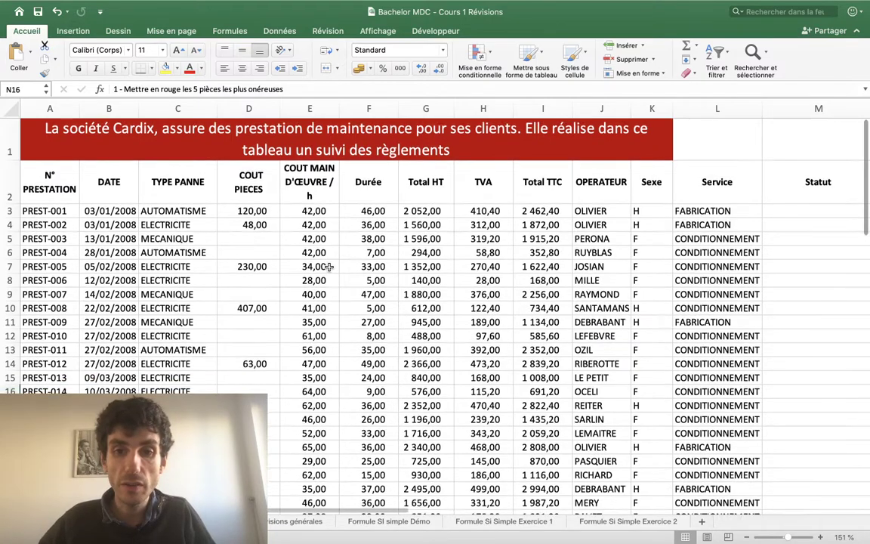
scroll(329, 276, down, 3)
scroll(326, 270, down, 3)
scroll(323, 263, down, 2)
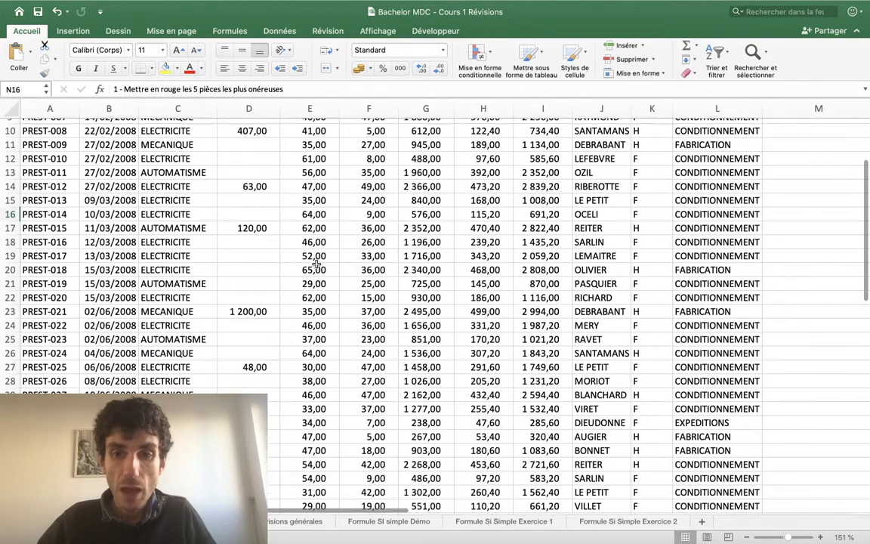
scroll(321, 265, up, 9)
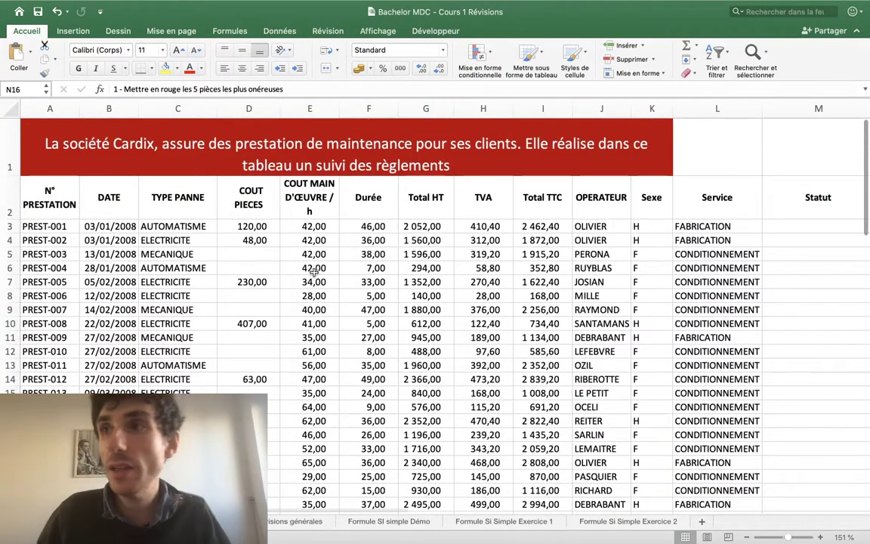
scroll(347, 337, down, 2)
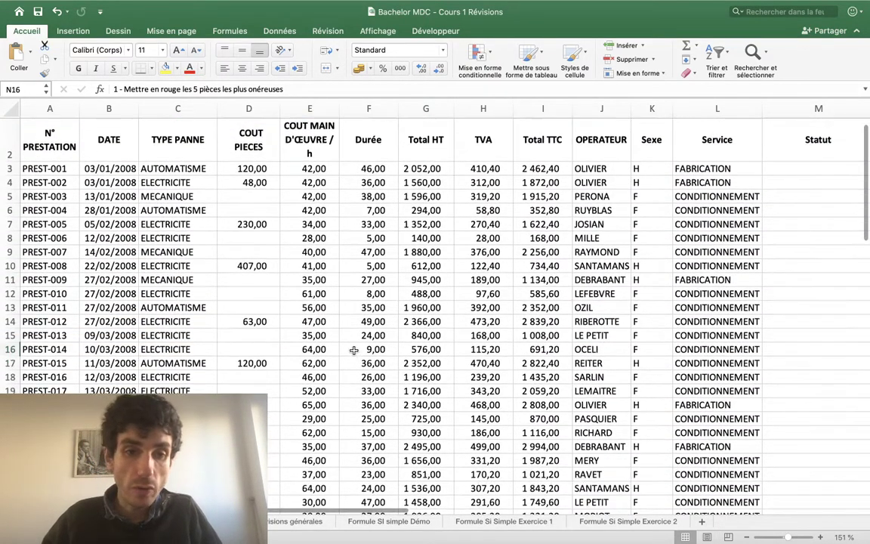
scroll(348, 347, down, 10)
scroll(349, 347, down, 15)
scroll(350, 339, down, 10)
scroll(349, 339, down, 4)
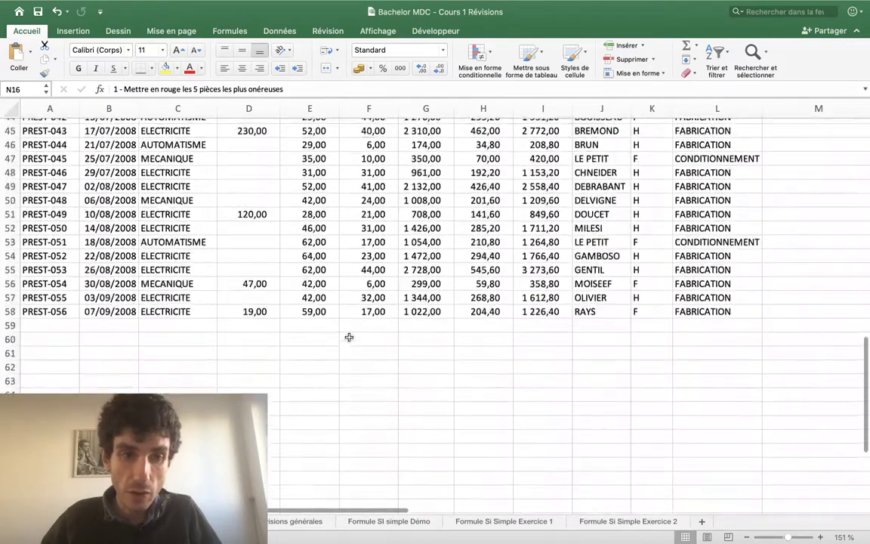
scroll(350, 337, up, 12)
scroll(349, 336, up, 14)
scroll(350, 330, up, 14)
scroll(350, 330, up, 8)
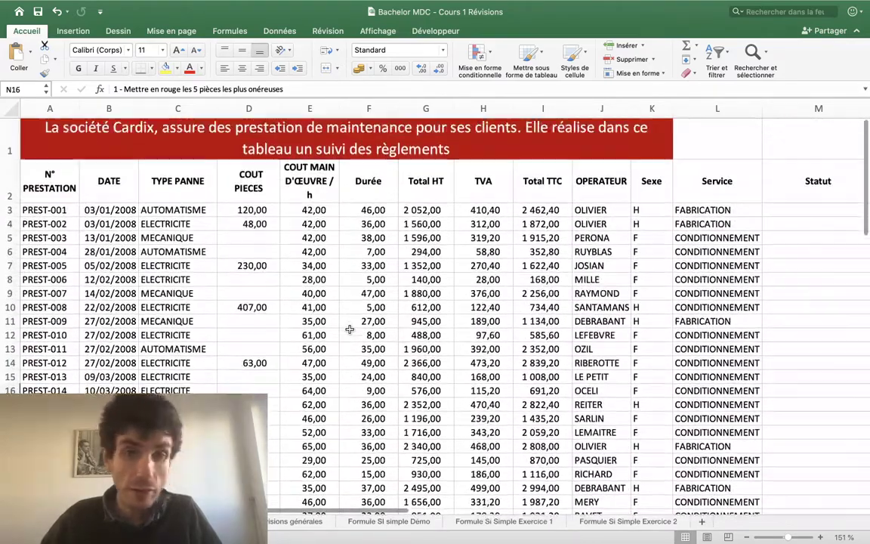
scroll(349, 330, down, 14)
scroll(350, 330, down, 14)
scroll(349, 330, down, 1)
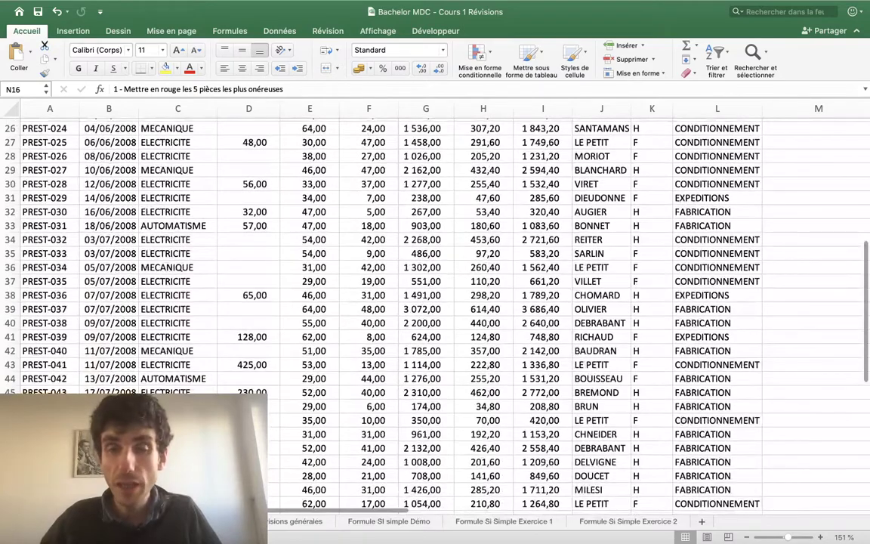
scroll(305, 179, up, 14)
scroll(306, 179, up, 6)
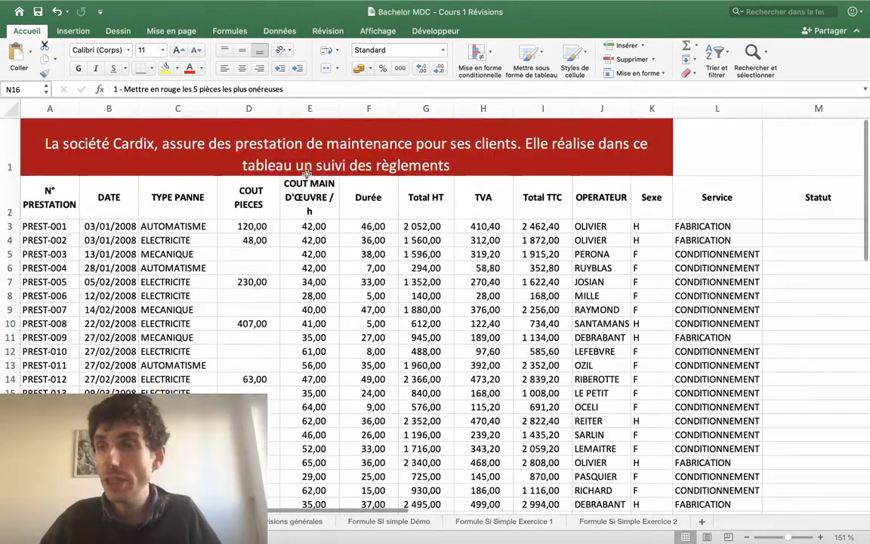
scroll(306, 171, down, 3)
scroll(306, 171, up, 2)
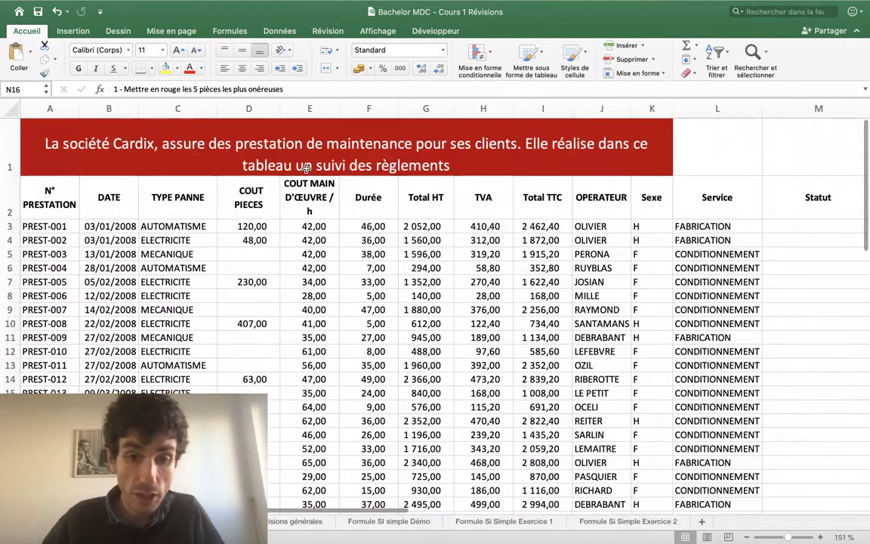
scroll(305, 168, down, 2)
scroll(303, 165, up, 2)
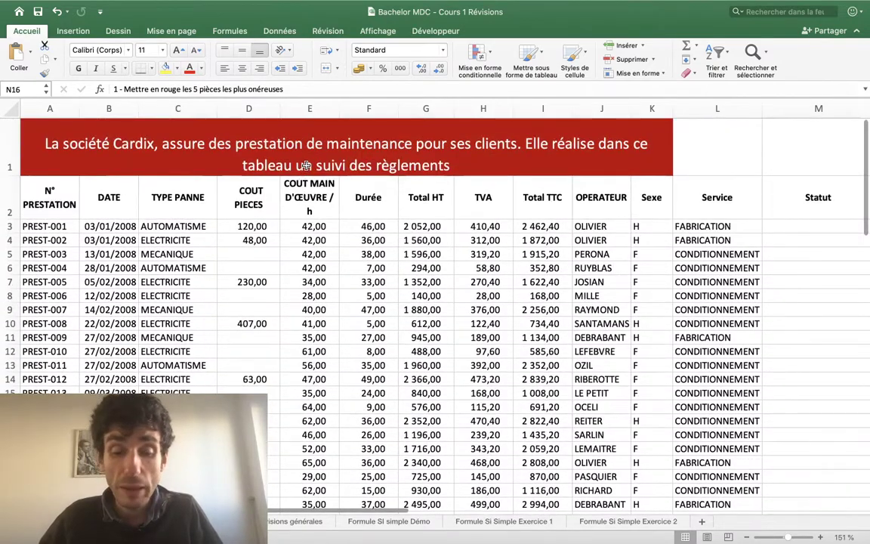
scroll(305, 165, down, 1)
scroll(305, 166, down, 2)
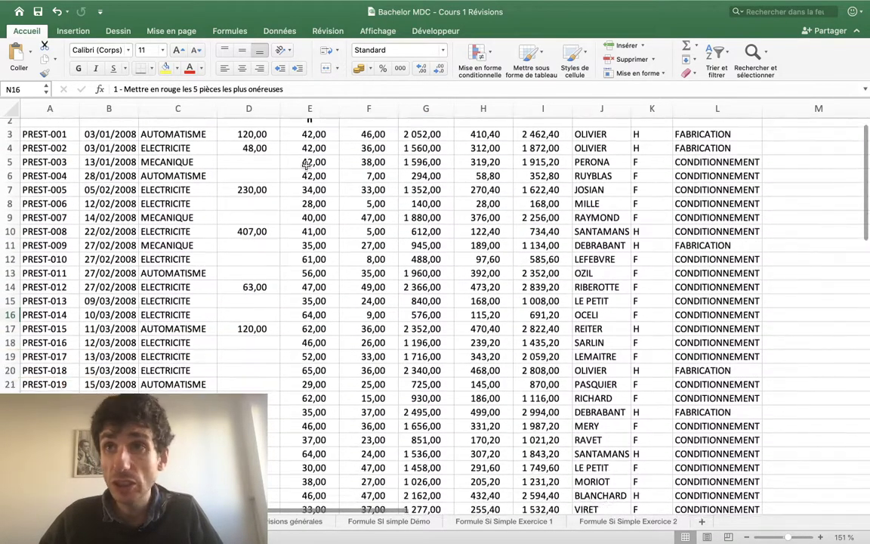
scroll(306, 168, down, 2)
scroll(306, 166, up, 4)
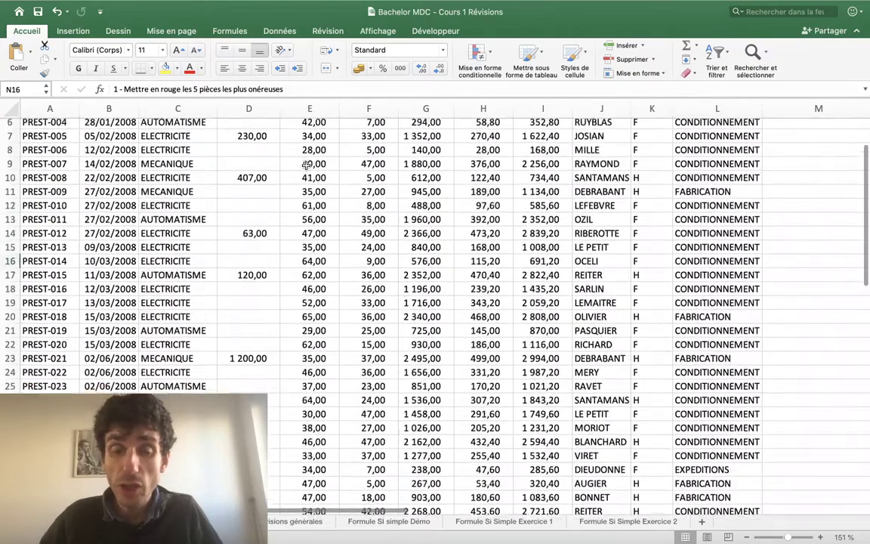
scroll(300, 176, down, 2)
scroll(242, 189, down, 3)
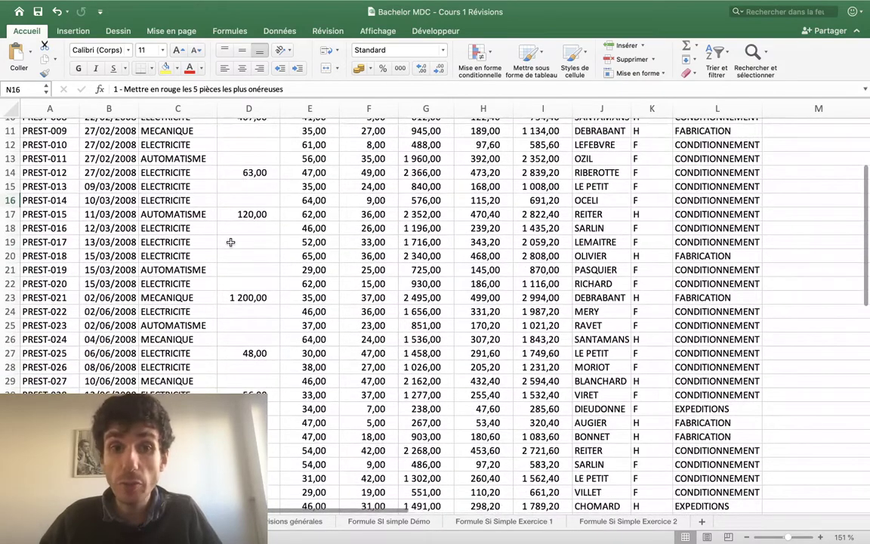
scroll(455, 225, up, 1)
scroll(455, 225, down, 3)
scroll(453, 224, up, 6)
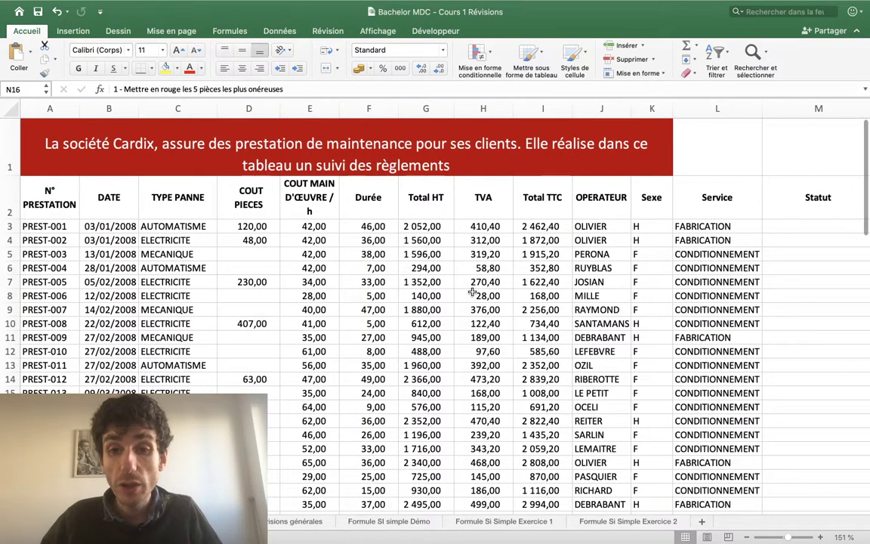
scroll(679, 302, down, 3)
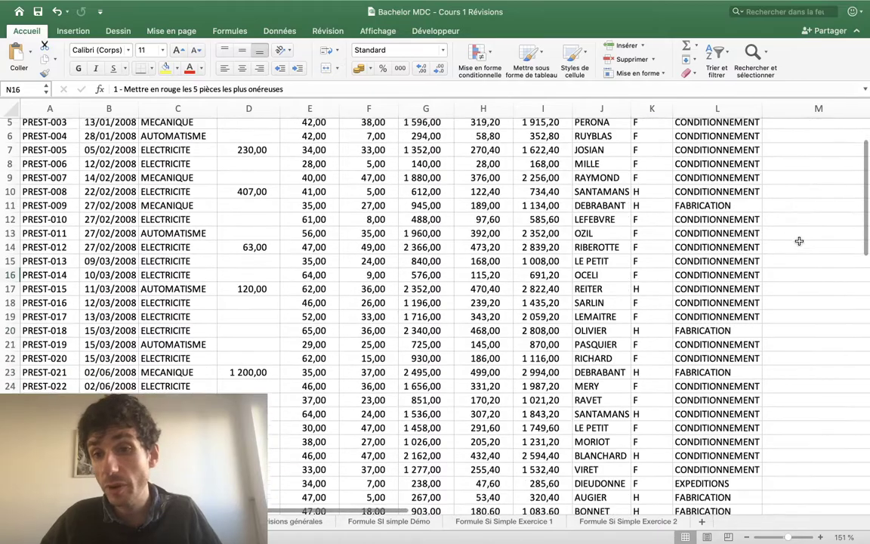
scroll(528, 265, down, 1)
scroll(217, 249, up, 5)
scroll(143, 249, down, 1)
scroll(142, 250, down, 2)
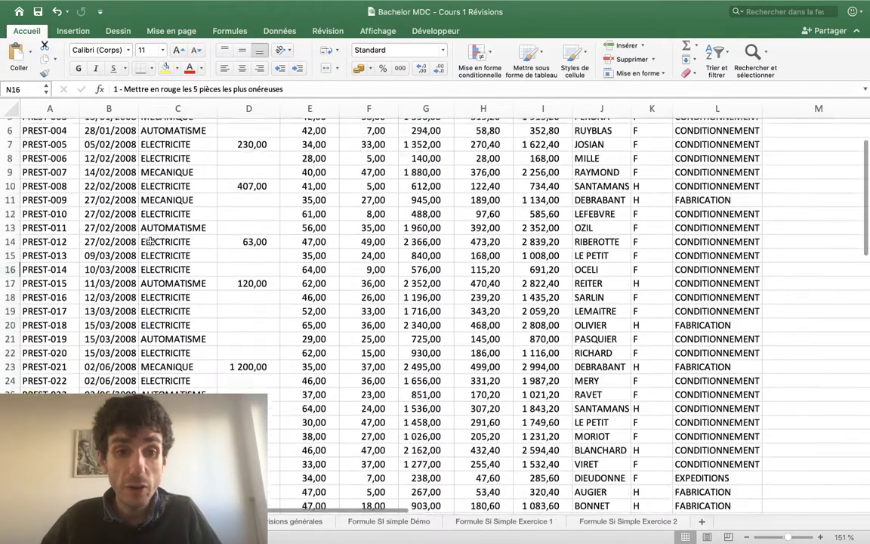
scroll(144, 246, down, 5)
scroll(148, 242, down, 3)
scroll(151, 238, down, 1)
scroll(152, 239, up, 2)
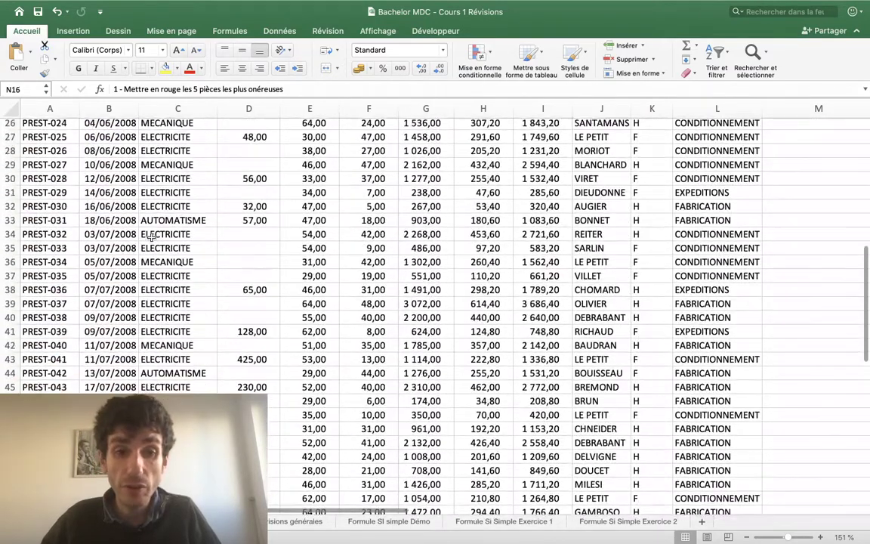
scroll(152, 237, up, 5)
scroll(154, 236, up, 4)
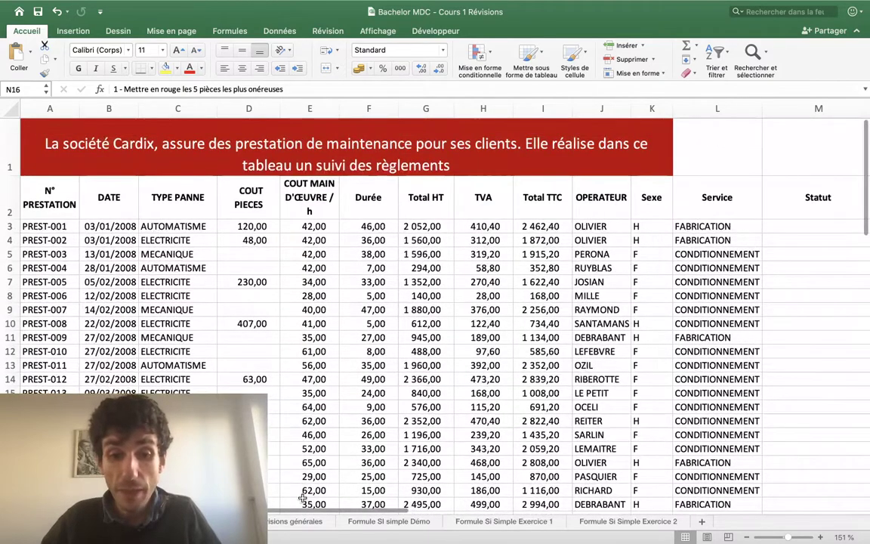
scroll(453, 340, right, 5)
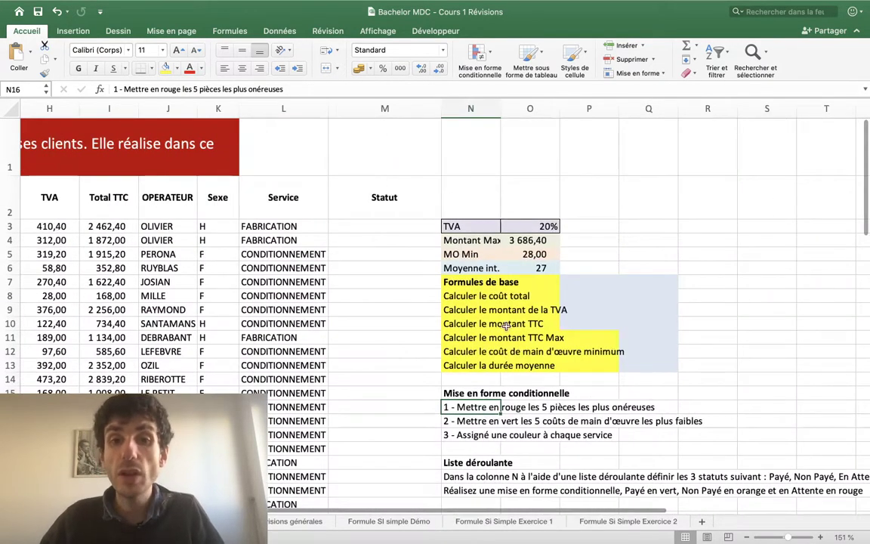
scroll(589, 247, right, 1)
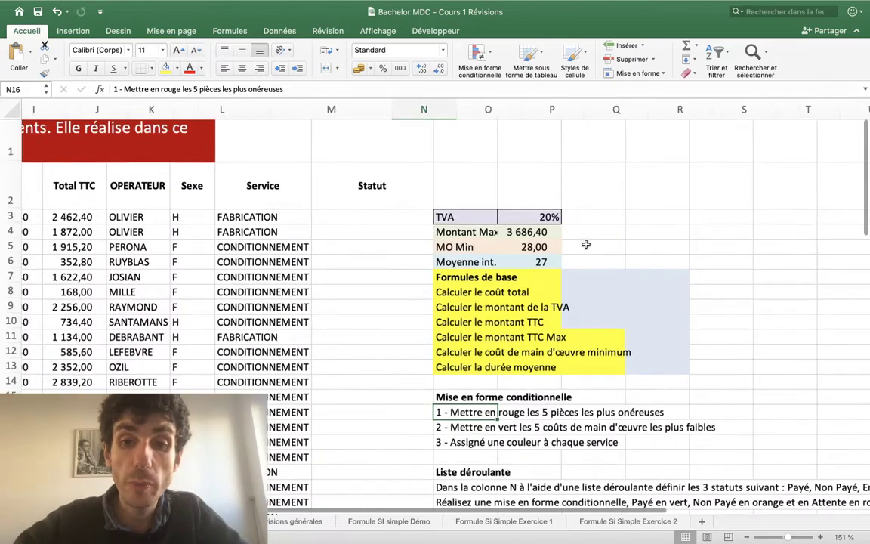
scroll(586, 244, up, 5)
scroll(465, 145, up, 5)
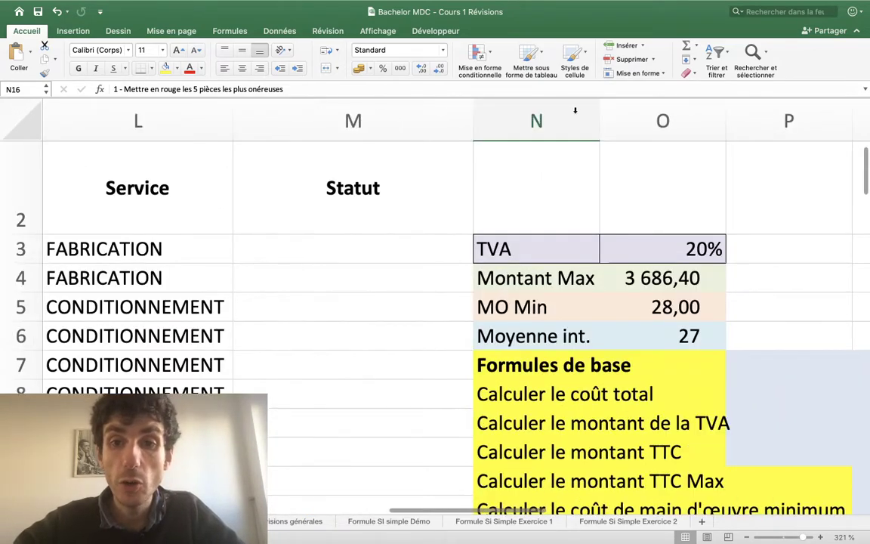
Step: Resize column N, bringing it back to a width of about 20
drag(596, 110, 693, 215)
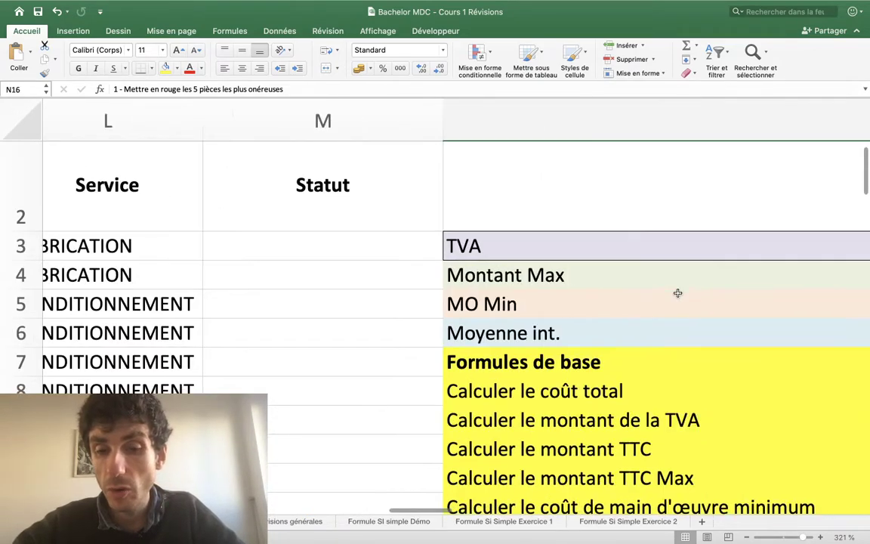
scroll(677, 291, right, 3)
scroll(677, 293, down, 5)
scroll(677, 293, up, 3)
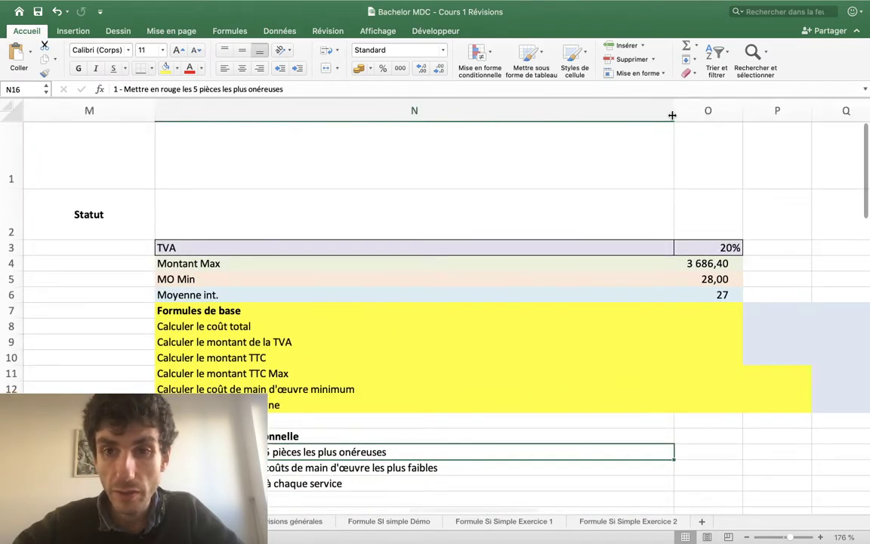
drag(672, 115, 286, 159)
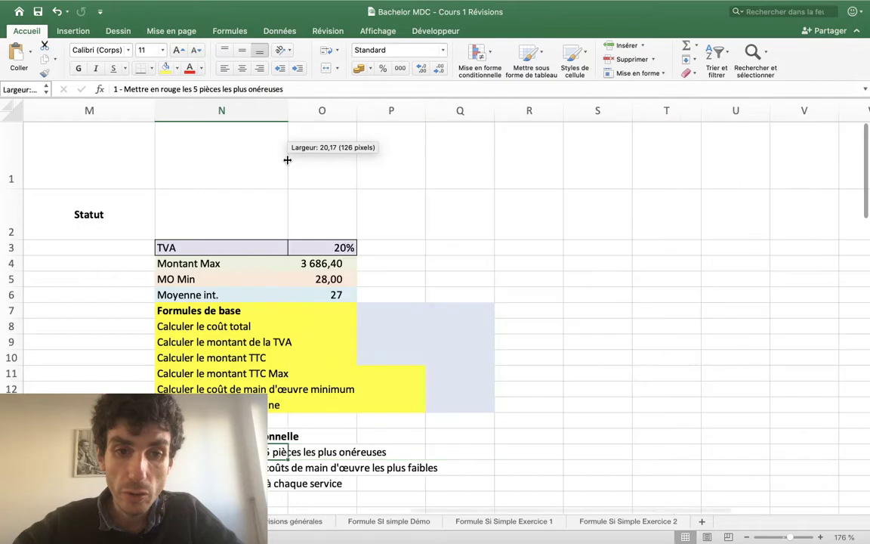
Step: Scroll around the table again to inspect the Total TTC column
scroll(271, 215, left, 3)
scroll(269, 215, up, 3)
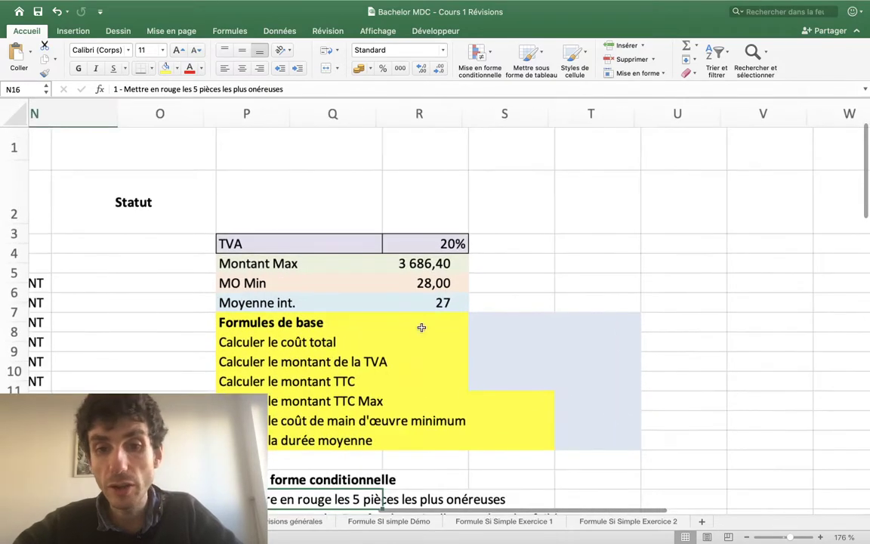
scroll(421, 327, up, 3)
scroll(577, 376, left, 3)
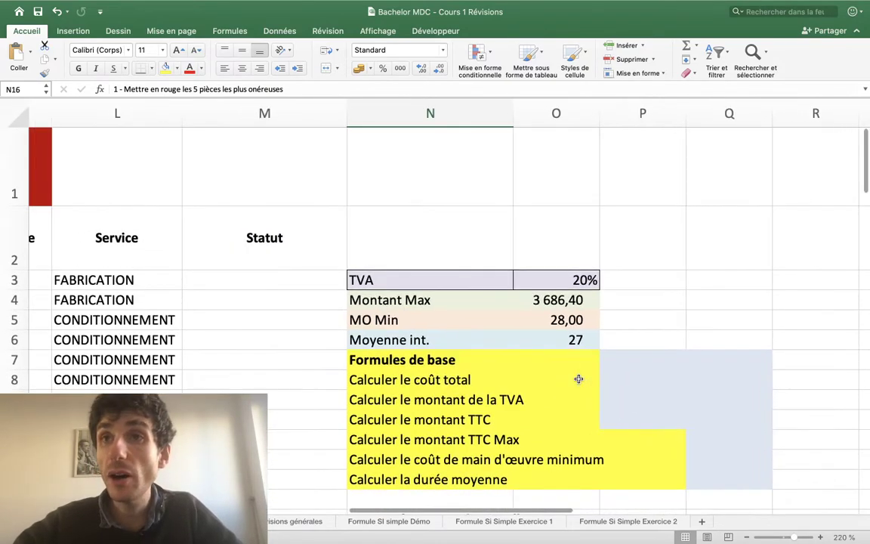
scroll(578, 378, left, 2)
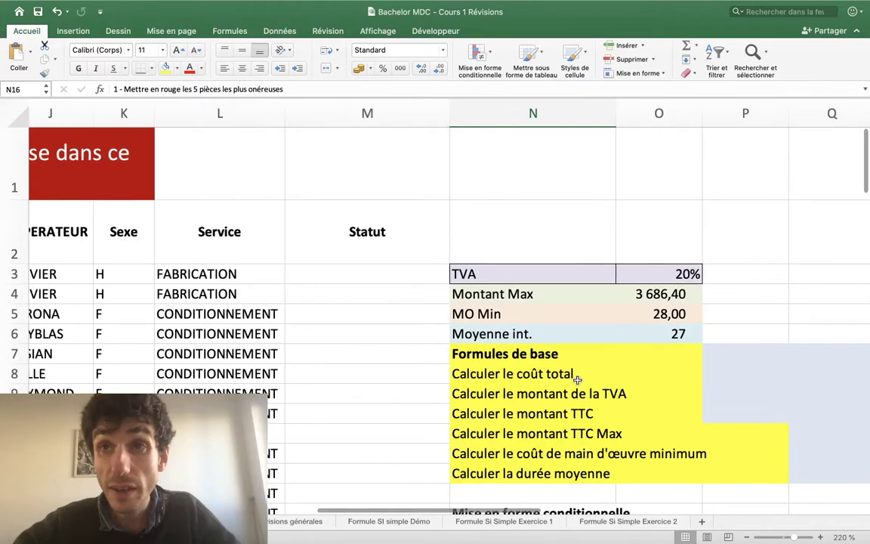
scroll(577, 379, left, 10)
scroll(577, 379, down, 2)
scroll(577, 379, down, 5)
scroll(576, 380, down, 2)
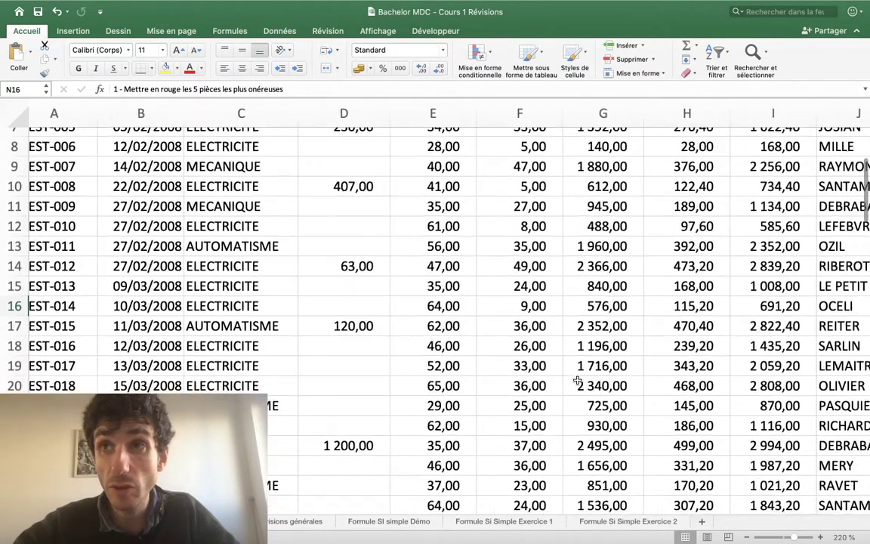
scroll(577, 379, down, 5)
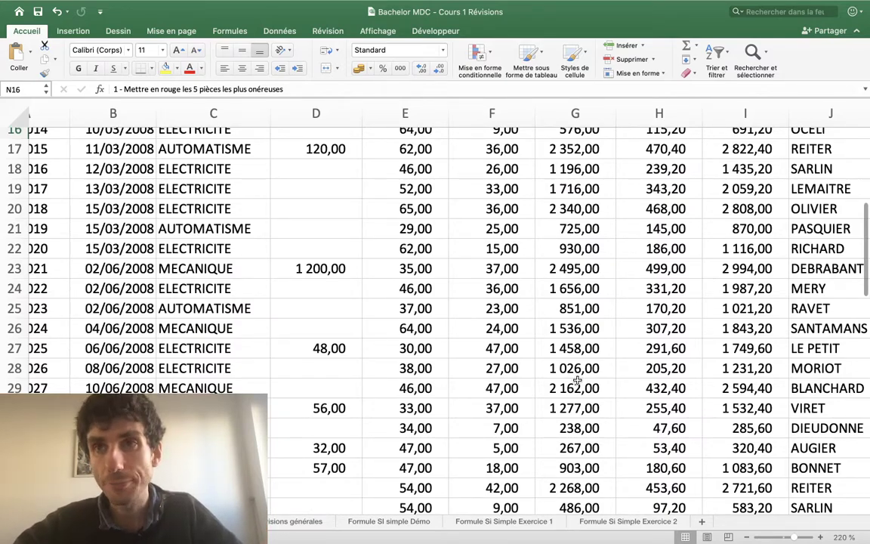
scroll(502, 411, right, 10)
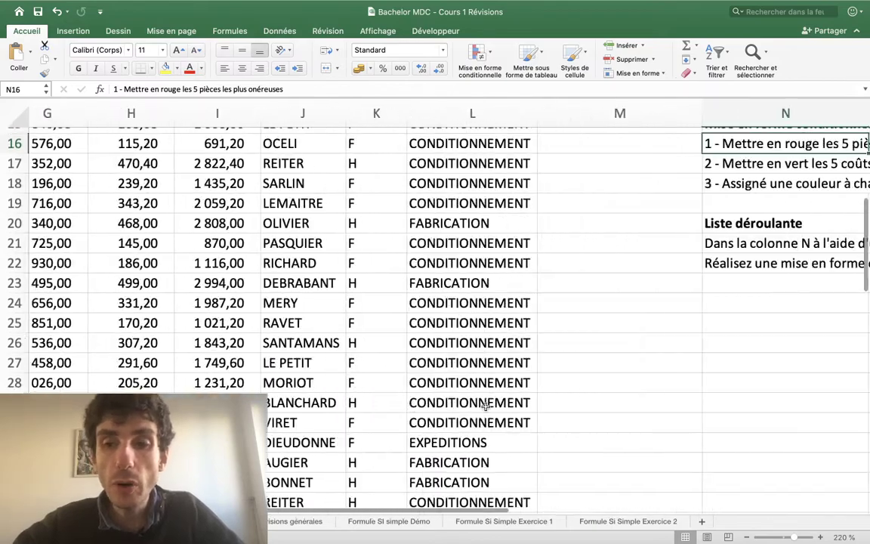
scroll(485, 407, up, 2)
scroll(485, 407, up, 3)
scroll(486, 407, right, 2)
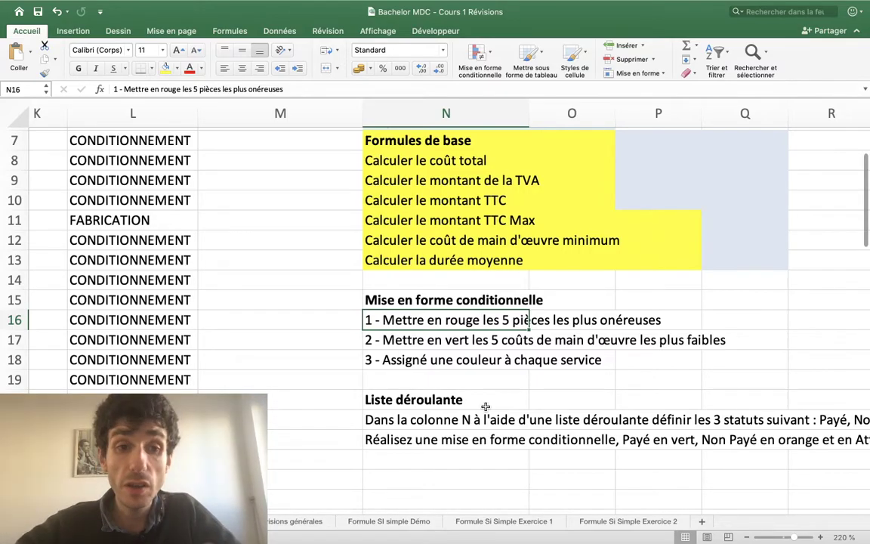
scroll(486, 407, left, 10)
scroll(486, 407, left, 5)
scroll(485, 407, up, 5)
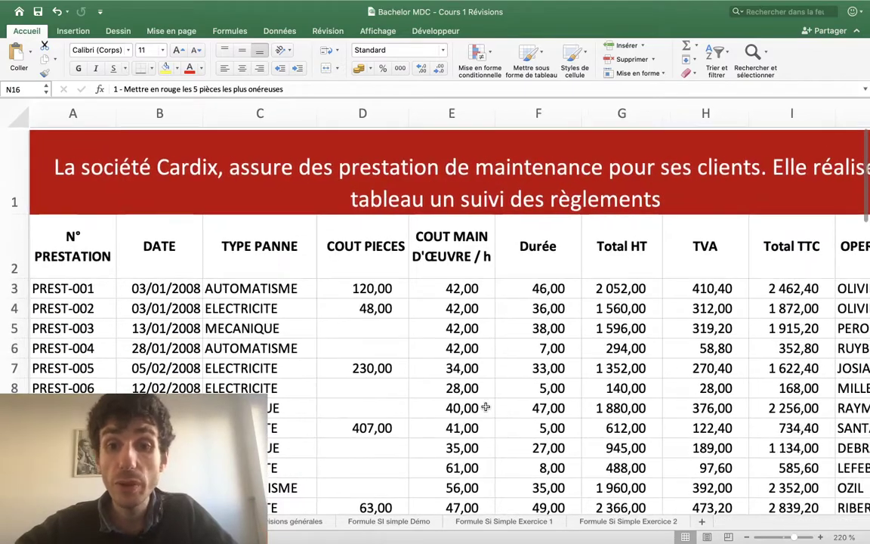
scroll(485, 407, right, 3)
scroll(486, 407, down, 2)
scroll(485, 406, down, 3)
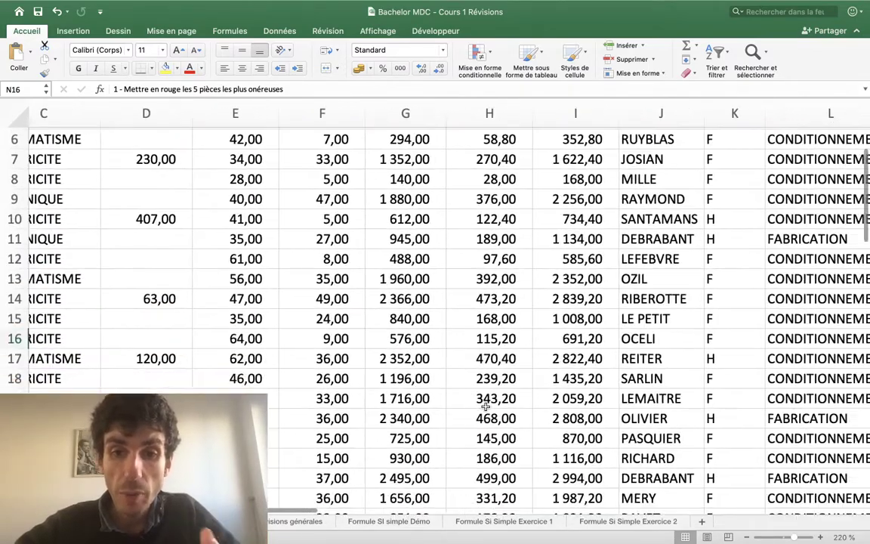
scroll(486, 407, down, 2)
scroll(485, 407, up, 5)
scroll(486, 407, right, 5)
scroll(485, 407, right, 3)
scroll(486, 407, up, 2)
scroll(486, 407, left, 5)
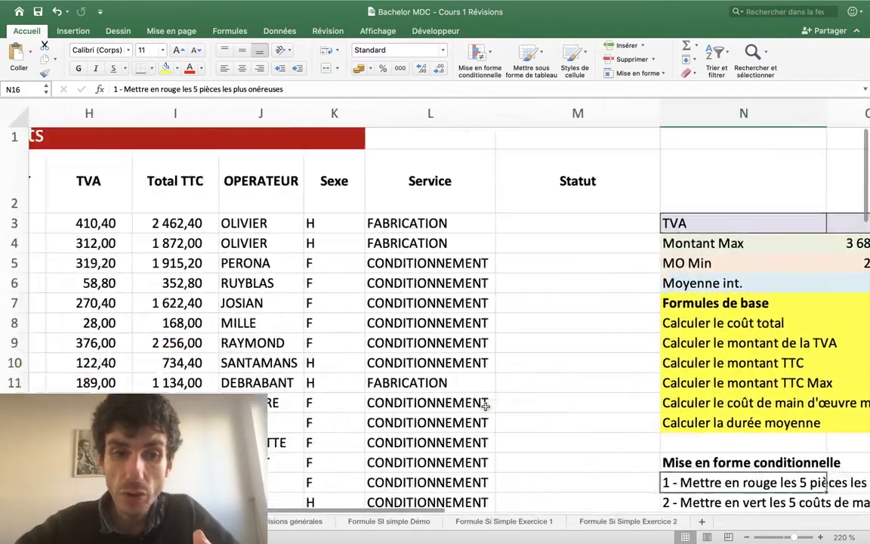
scroll(485, 407, left, 6)
scroll(486, 407, down, 2)
scroll(485, 407, down, 1)
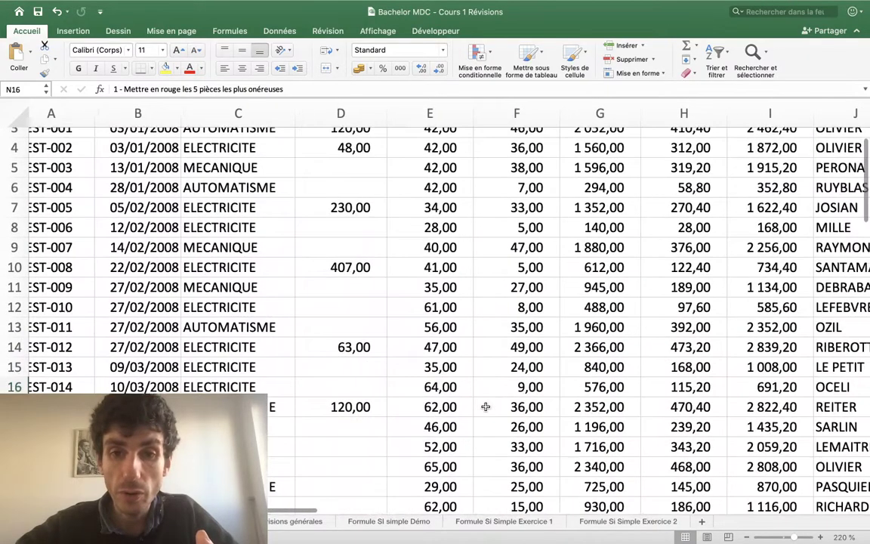
scroll(485, 406, up, 3)
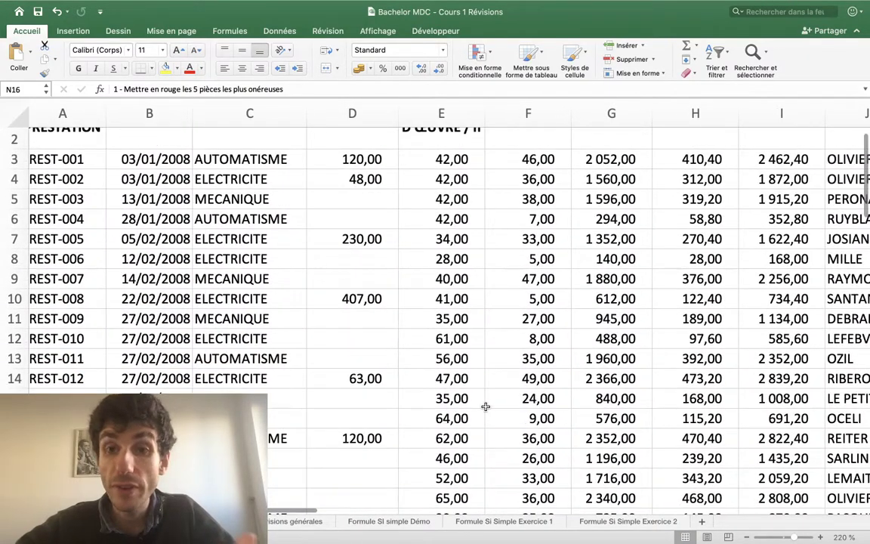
scroll(485, 407, down, 2)
scroll(485, 407, up, 3)
scroll(485, 407, down, 1)
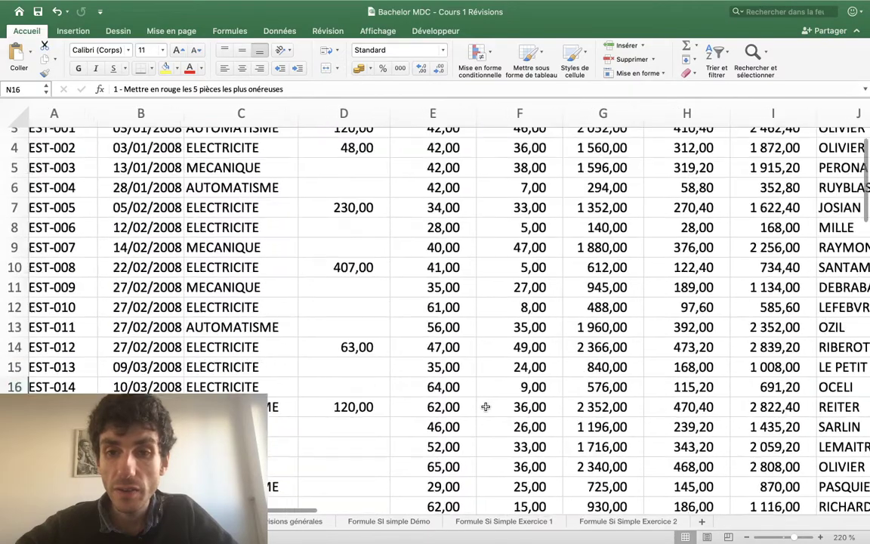
scroll(485, 407, up, 1)
scroll(486, 407, up, 2)
scroll(485, 407, right, 2)
scroll(486, 407, down, 3)
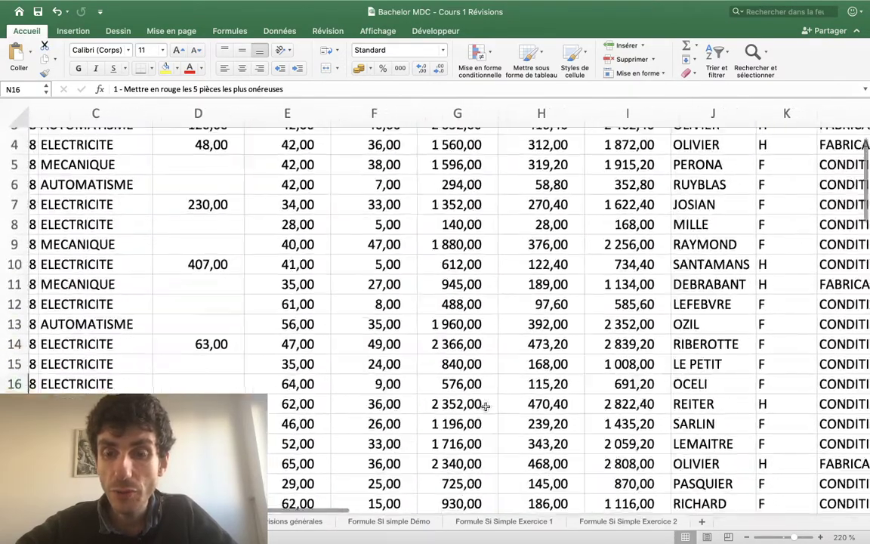
scroll(486, 407, down, 3)
scroll(486, 406, right, 1)
scroll(486, 407, down, 5)
scroll(486, 407, down, 10)
scroll(486, 406, up, 8)
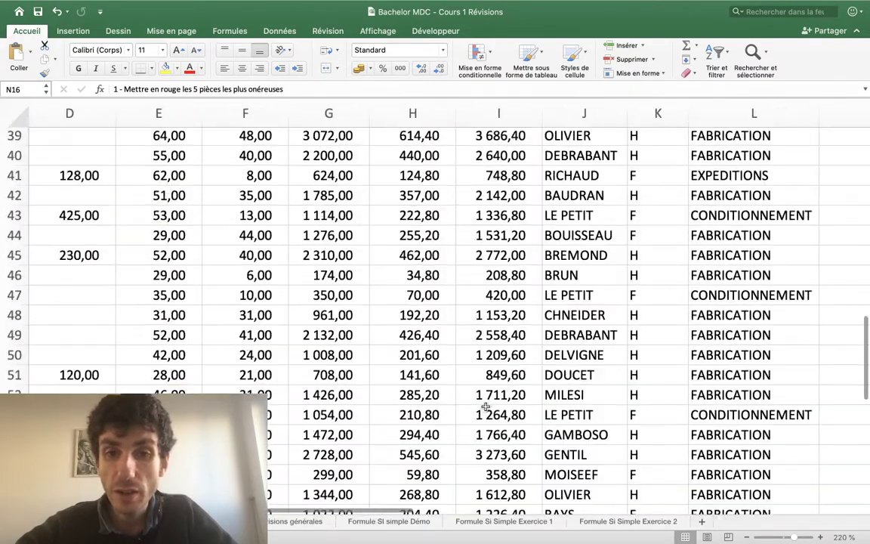
scroll(485, 407, up, 8)
scroll(483, 355, up, 2)
scroll(491, 318, up, 1)
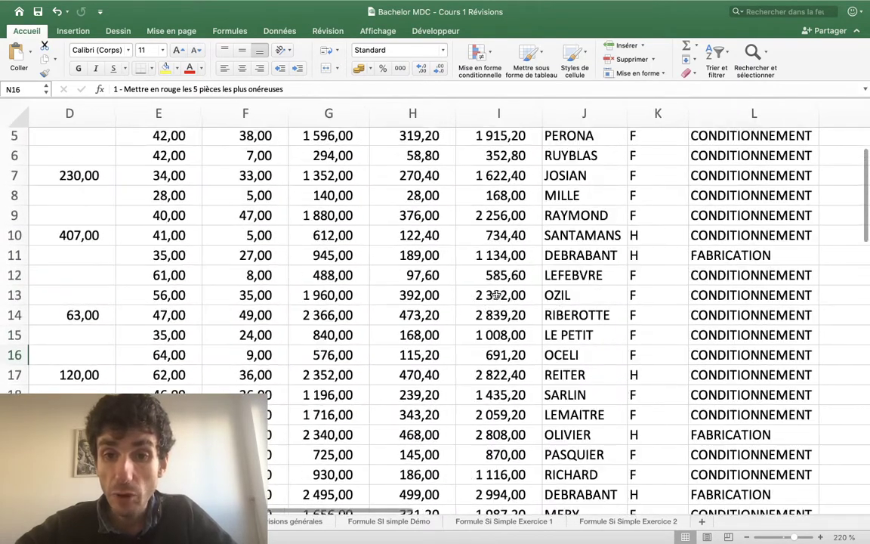
scroll(496, 295, up, 3)
scroll(496, 294, down, 2)
scroll(496, 294, down, 8)
scroll(495, 288, down, 2)
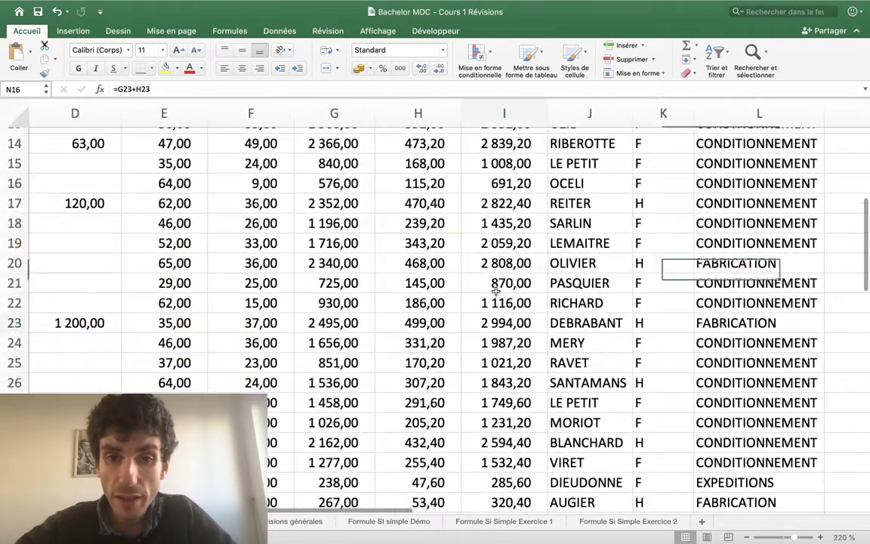
Step: Try a green fill on Total TTC cell I17, then undo it
drag(495, 289, 484, 261)
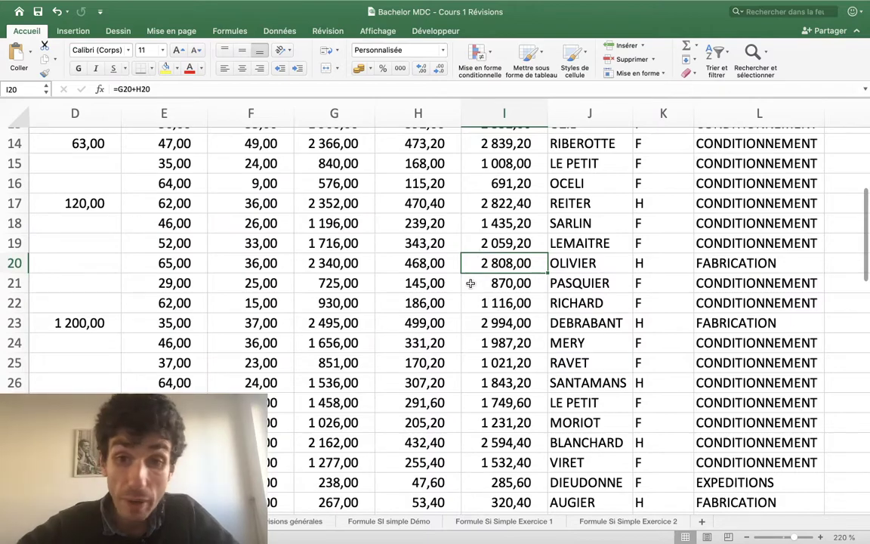
click(494, 219)
click(494, 202)
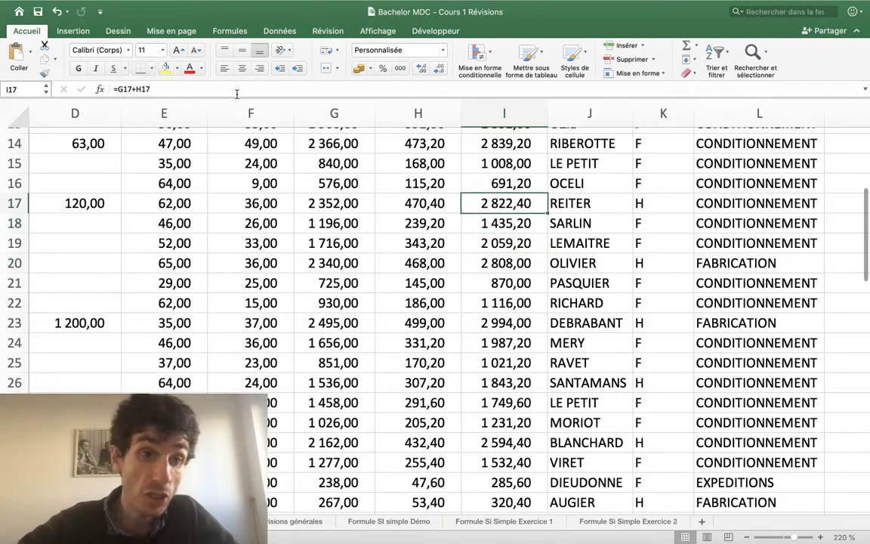
click(175, 68)
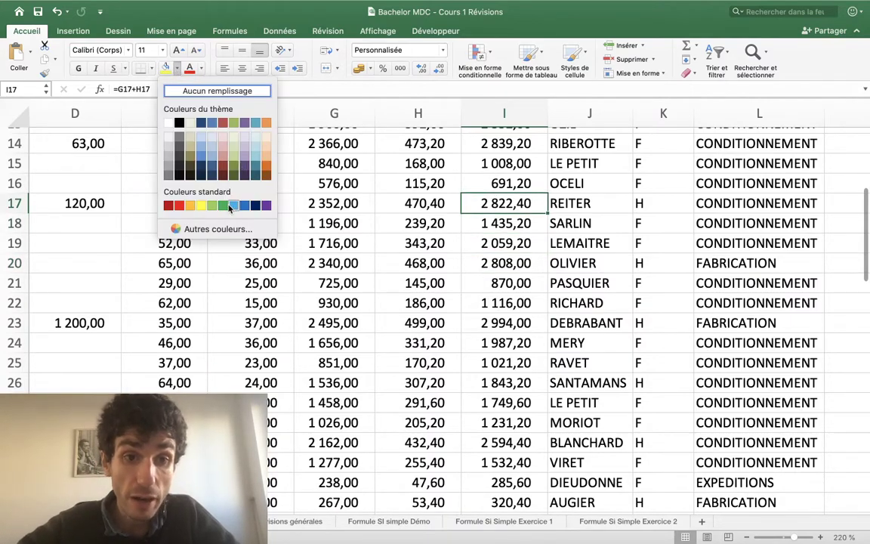
click(219, 204)
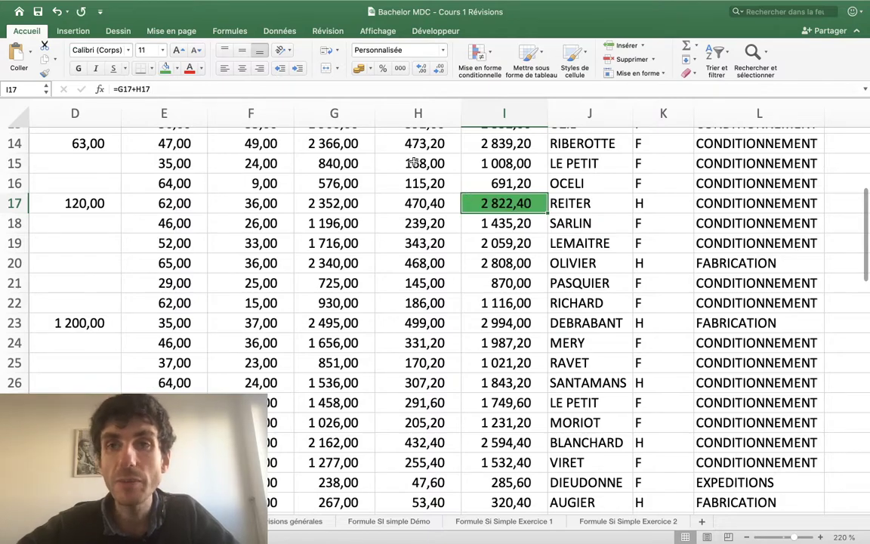
key(super+z)
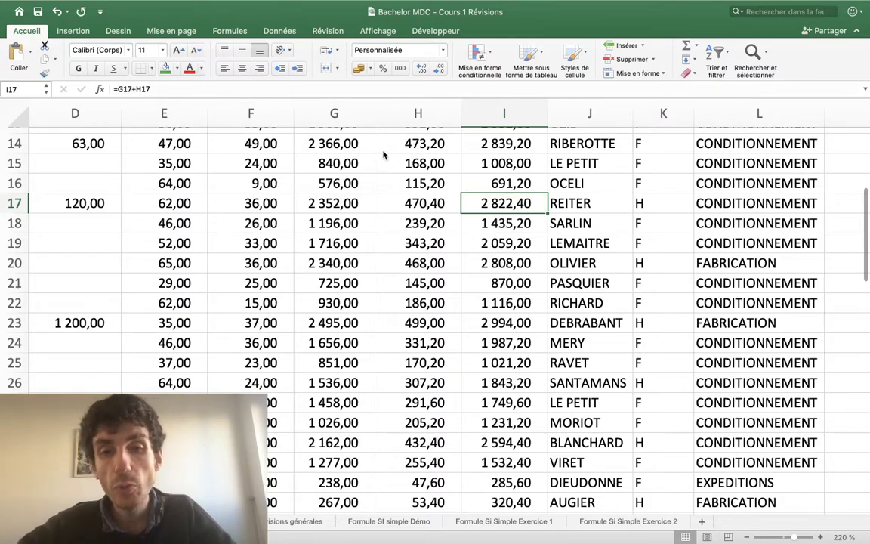
Step: Start a top 10 highest values rule, cancel it, and reopen conditional formatting
scroll(382, 154, up, 3)
scroll(383, 155, up, 9)
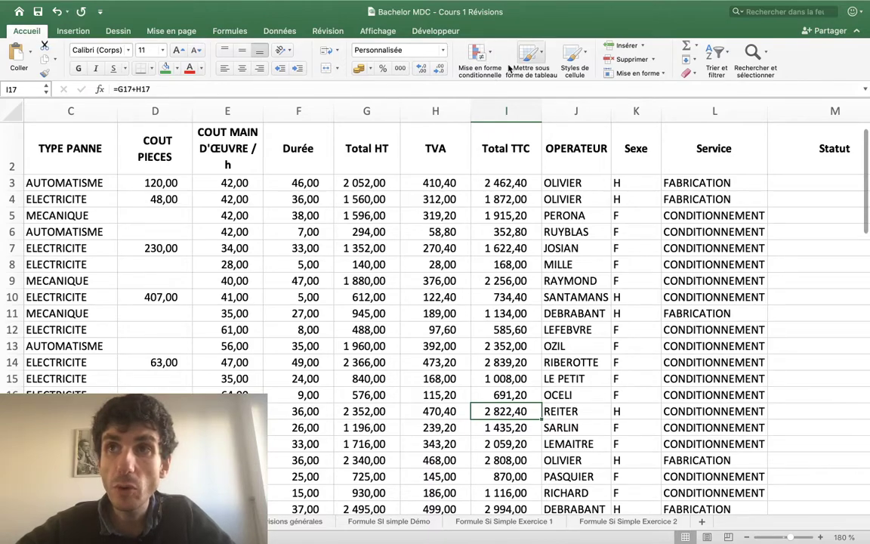
click(474, 53)
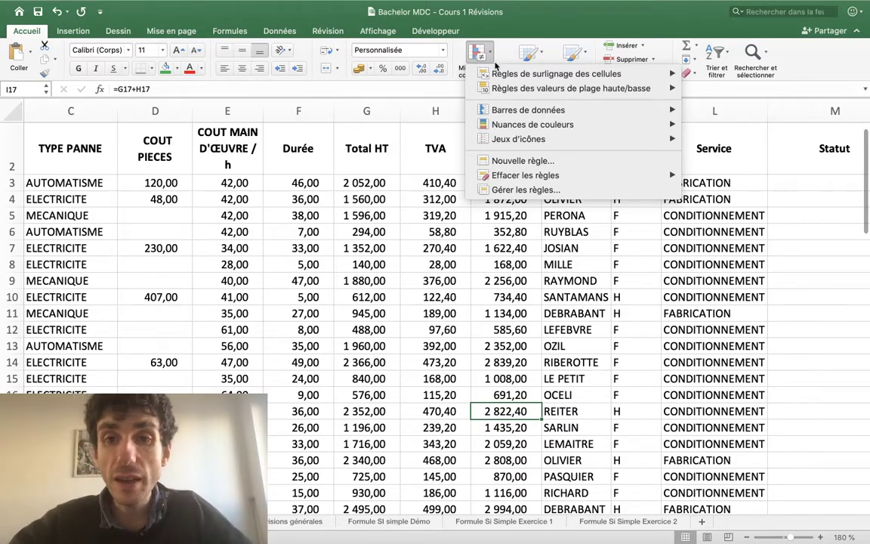
mouse_move(505, 75)
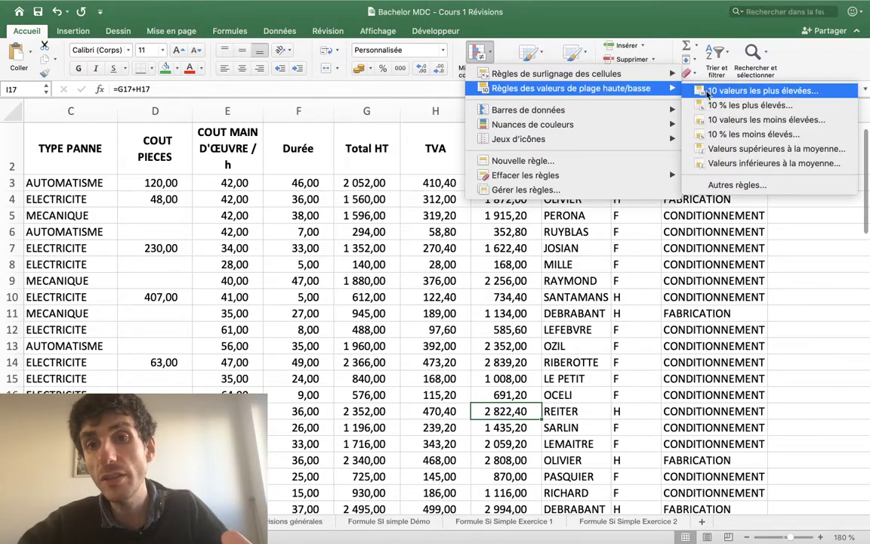
click(747, 92)
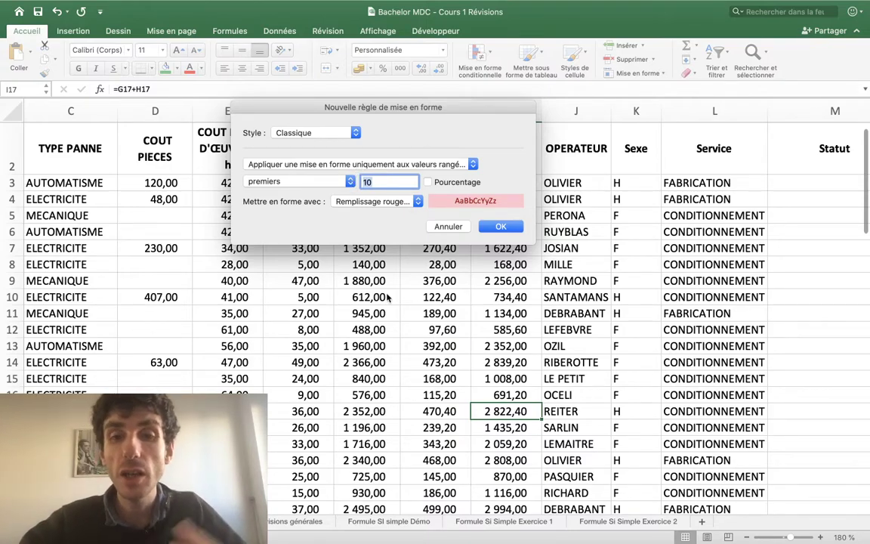
click(446, 227)
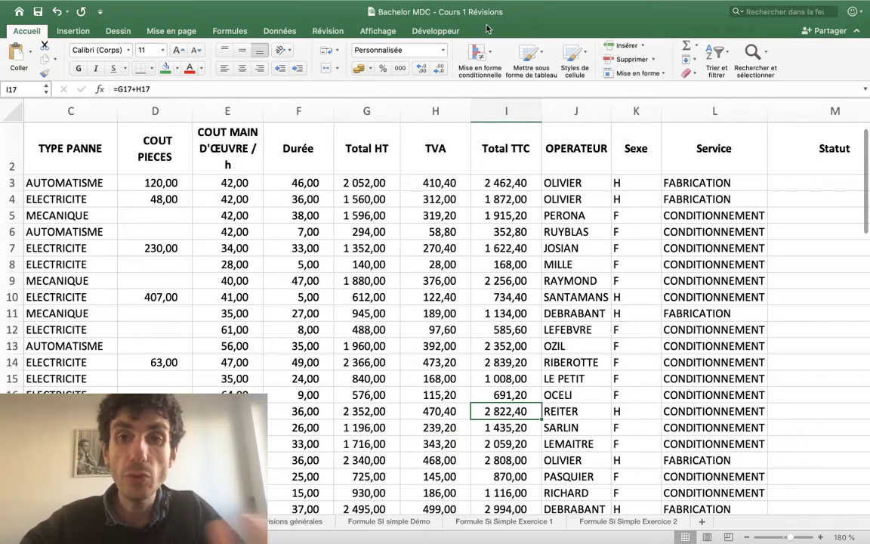
click(488, 55)
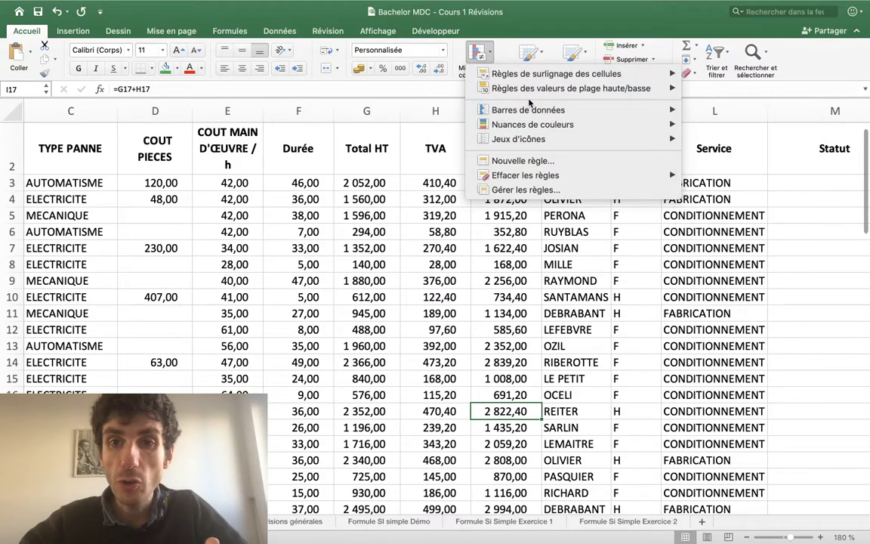
mouse_move(529, 113)
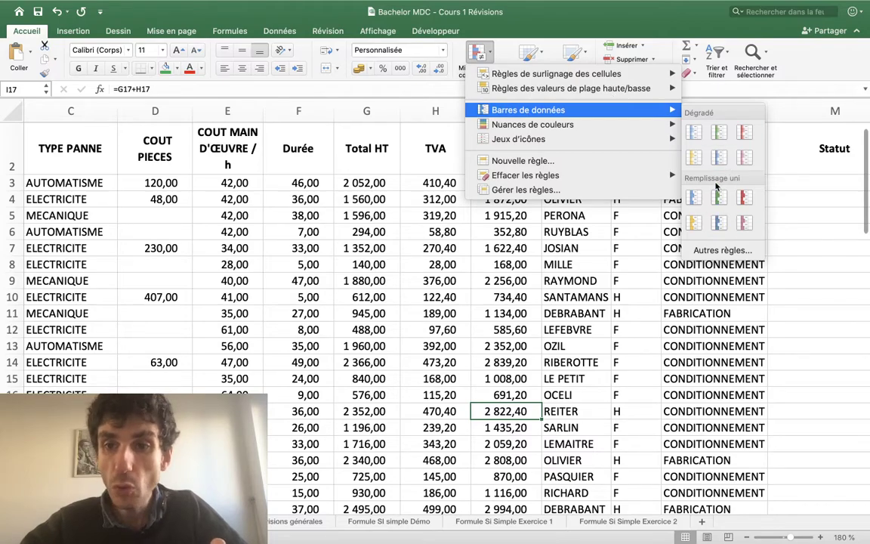
mouse_move(601, 111)
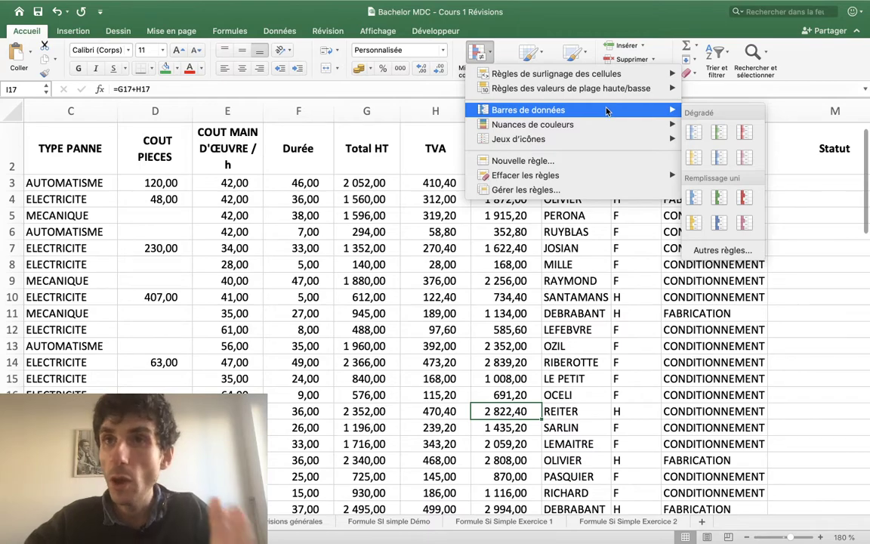
mouse_move(598, 79)
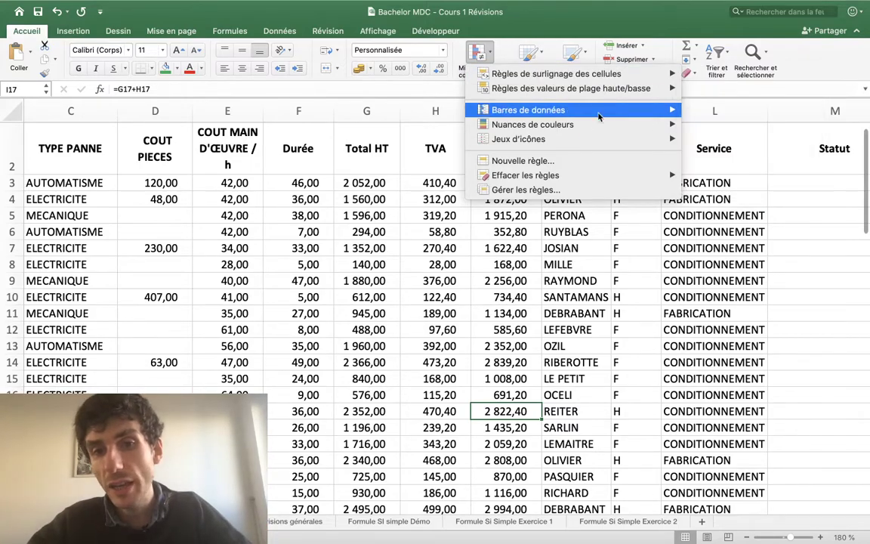
mouse_move(573, 182)
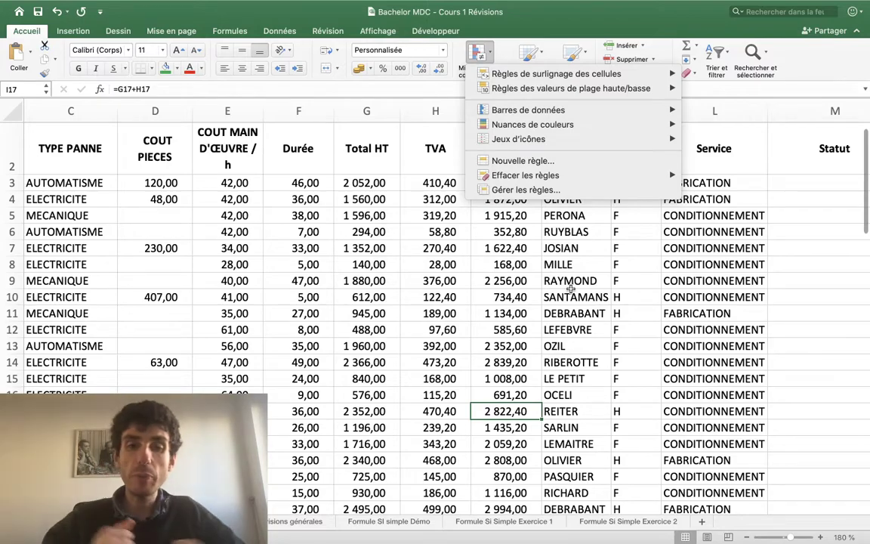
key(Escape)
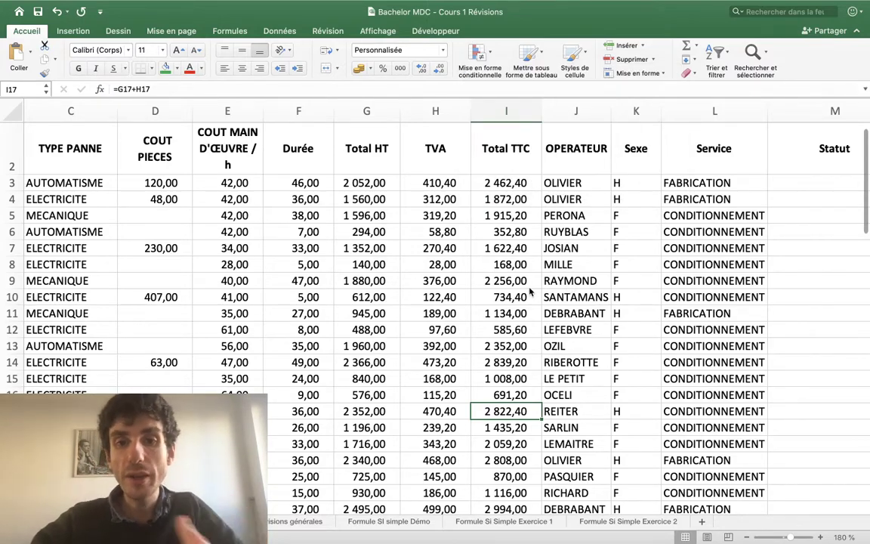
Step: Select Total TTC cells I3 through I58, the 56 amounts totalling 87 535,20
click(502, 181)
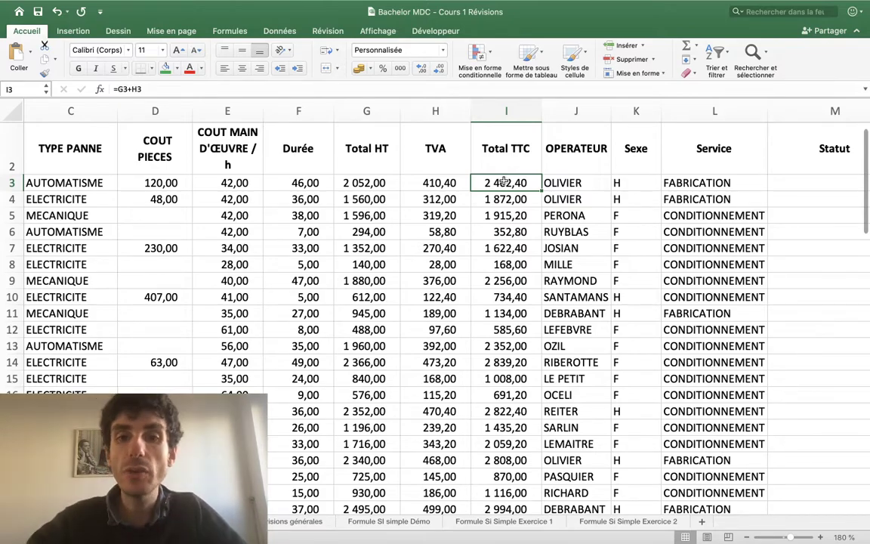
mouse_move(503, 181)
mouse_down()
mouse_move(470, 505)
mouse_move(500, 424)
mouse_move(504, 521)
mouse_up()
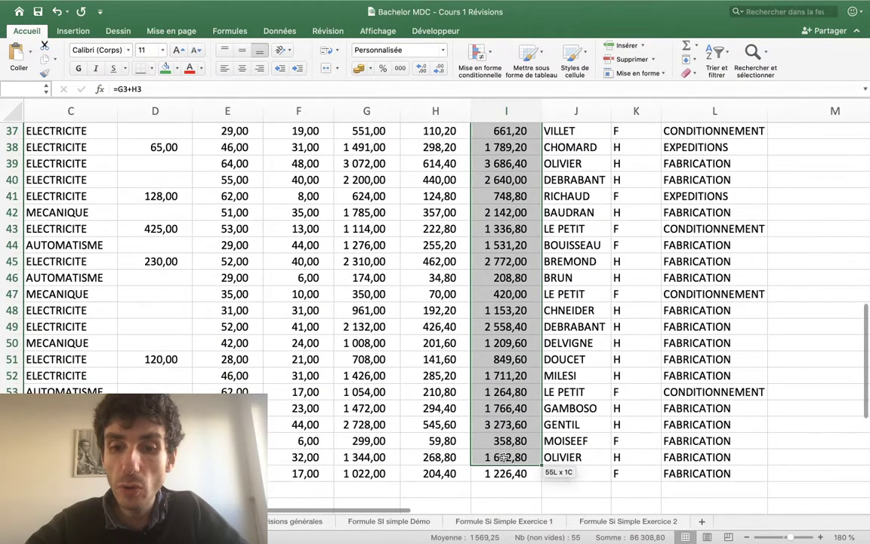
scroll(511, 396, up, 15)
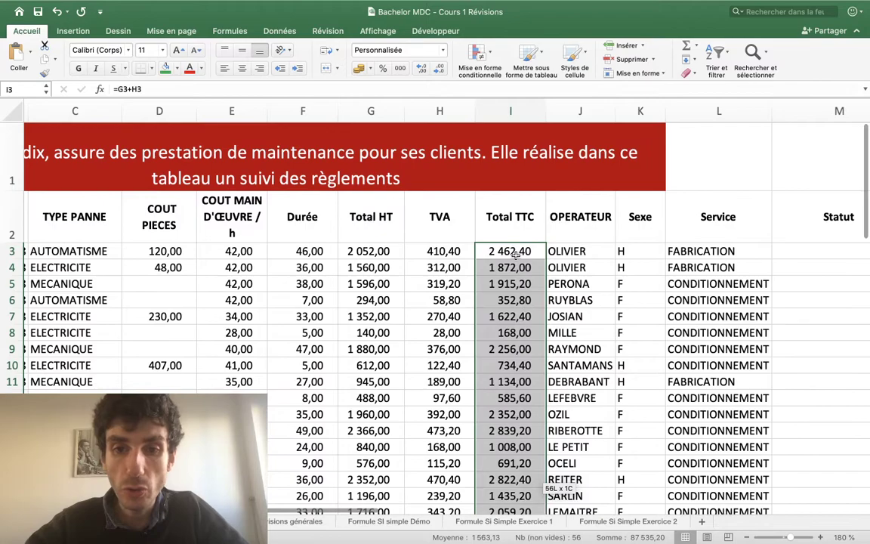
click(515, 249)
mouse_move(515, 249)
mouse_down()
mouse_move(481, 513)
mouse_move(486, 475)
mouse_up()
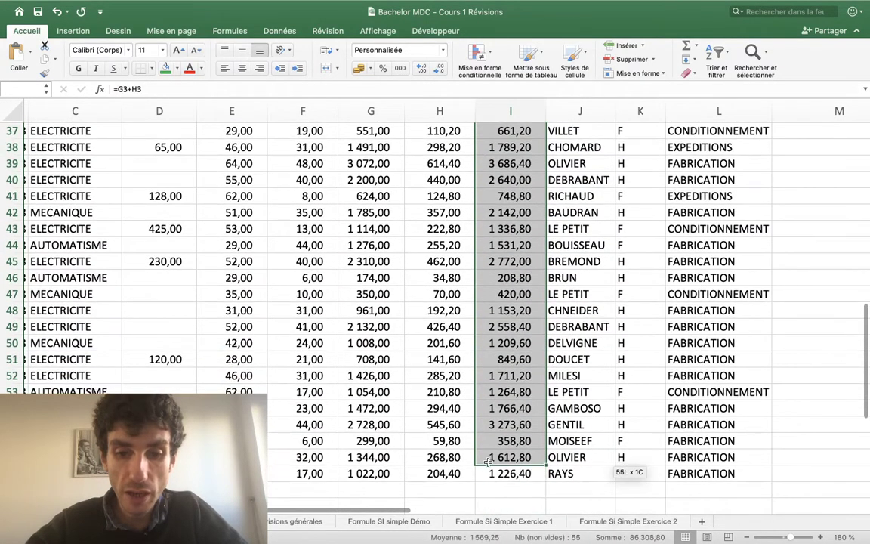
scroll(498, 378, up, 6)
scroll(518, 283, up, 6)
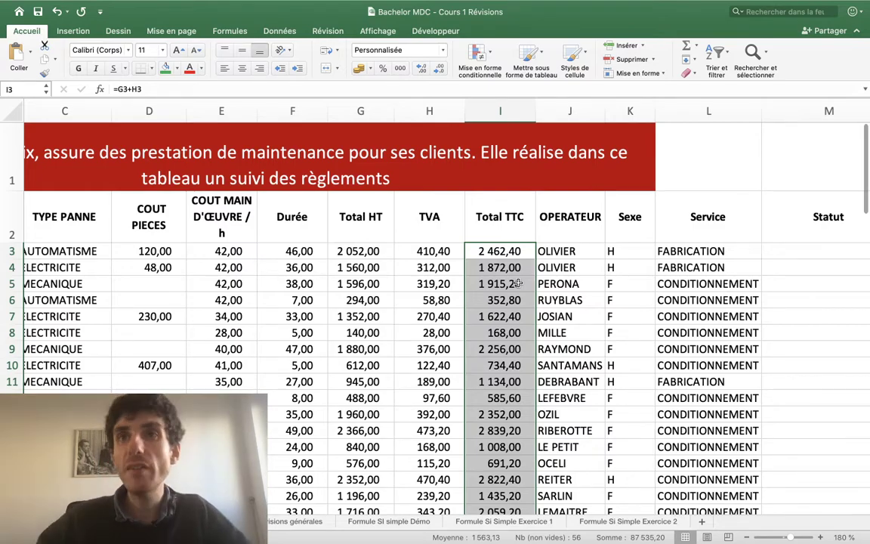
key(Up)
key(Down)
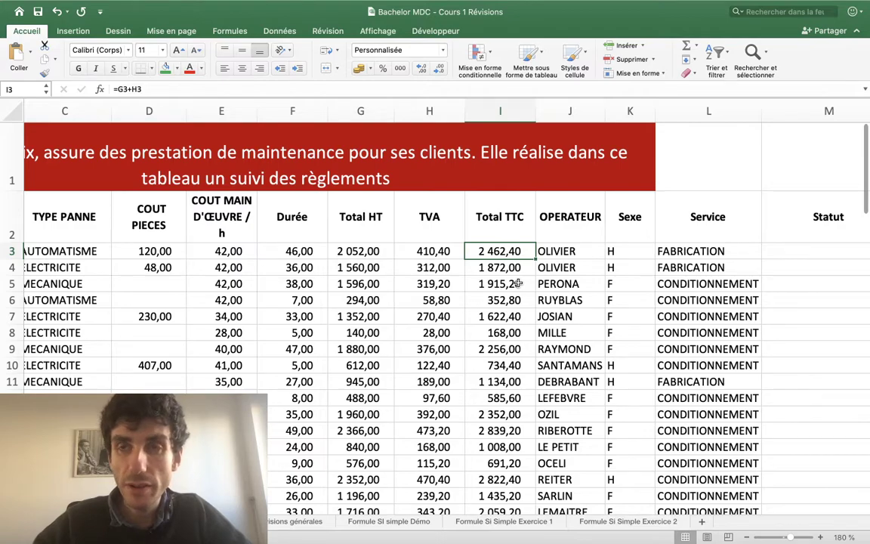
key(Down)
key(Up)
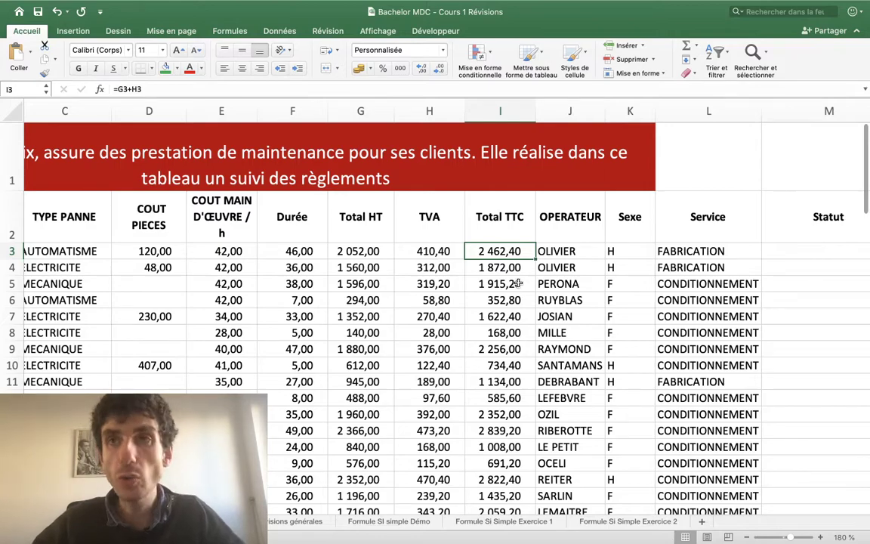
key(ctrl+shift+Down)
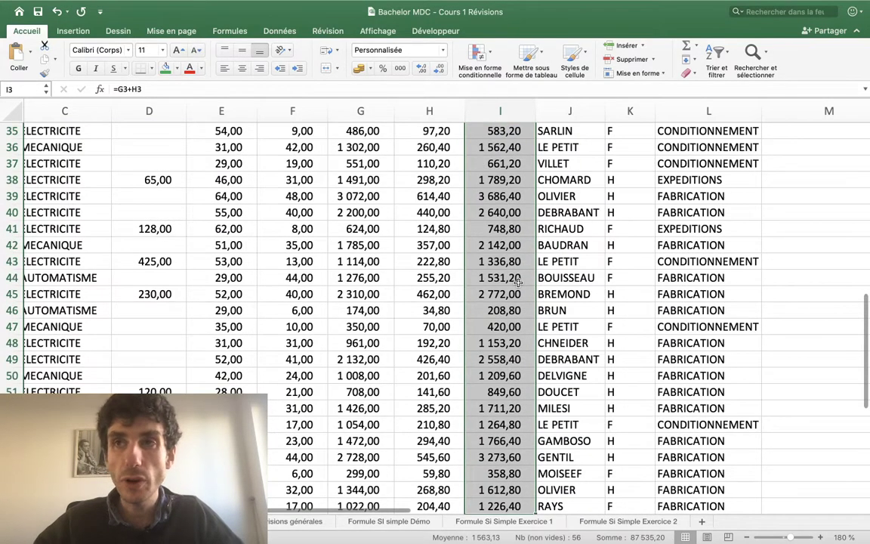
scroll(518, 281, up, 1)
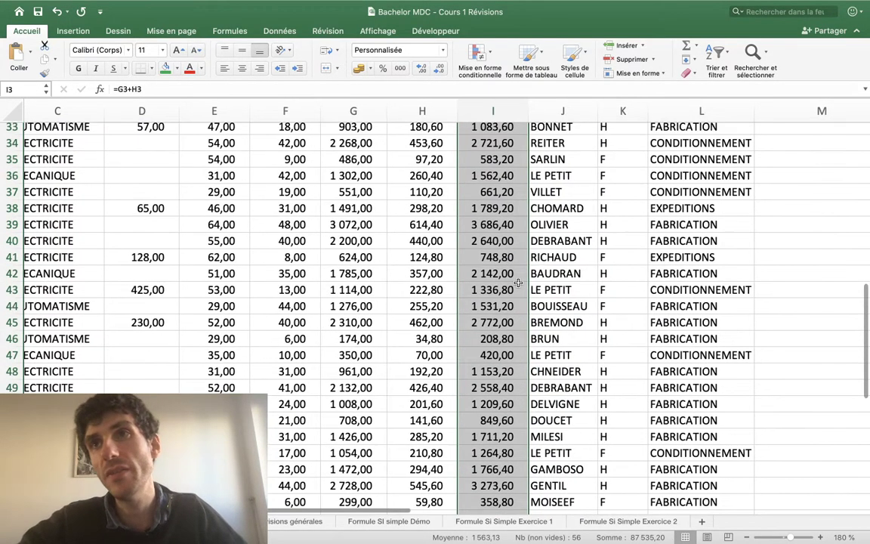
scroll(518, 281, up, 6)
scroll(518, 281, up, 5)
scroll(518, 282, down, 9)
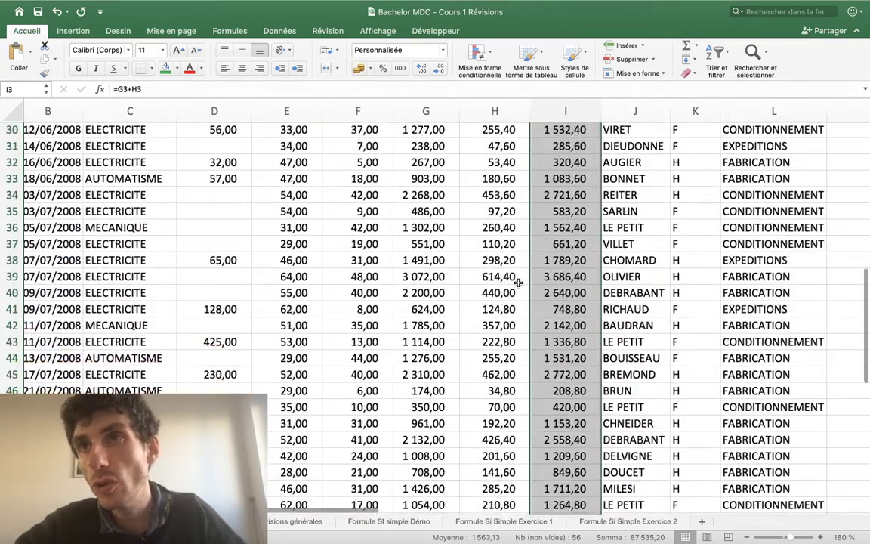
scroll(518, 282, down, 8)
scroll(518, 283, up, 2)
scroll(518, 283, up, 17)
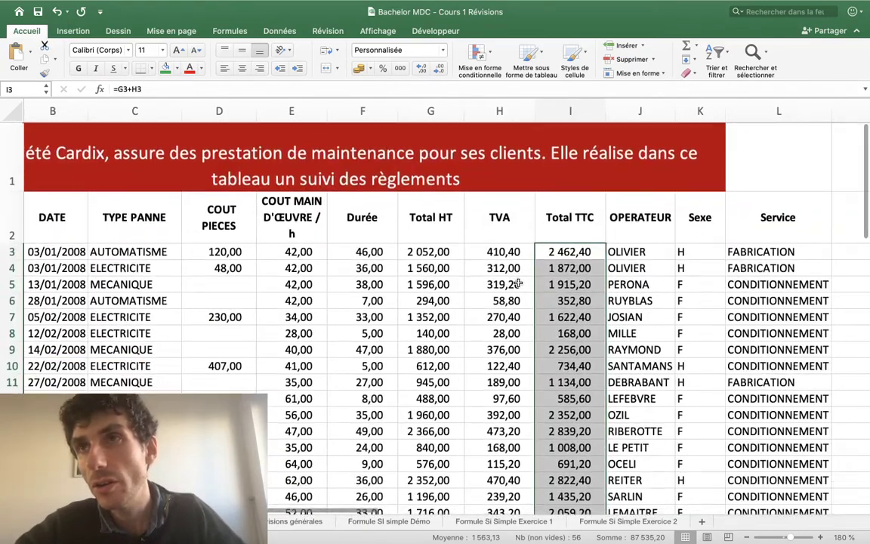
scroll(518, 282, down, 7)
scroll(518, 282, down, 5)
scroll(518, 281, down, 2)
scroll(518, 281, up, 8)
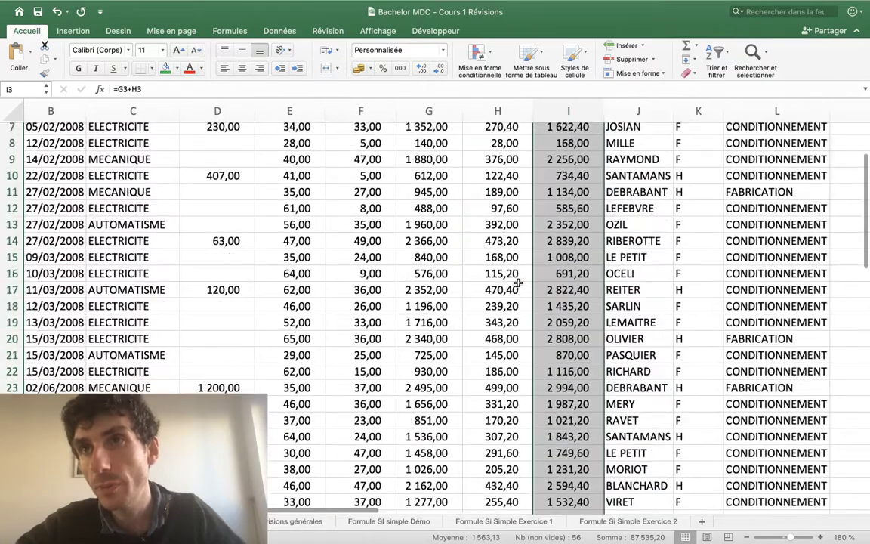
scroll(518, 282, up, 4)
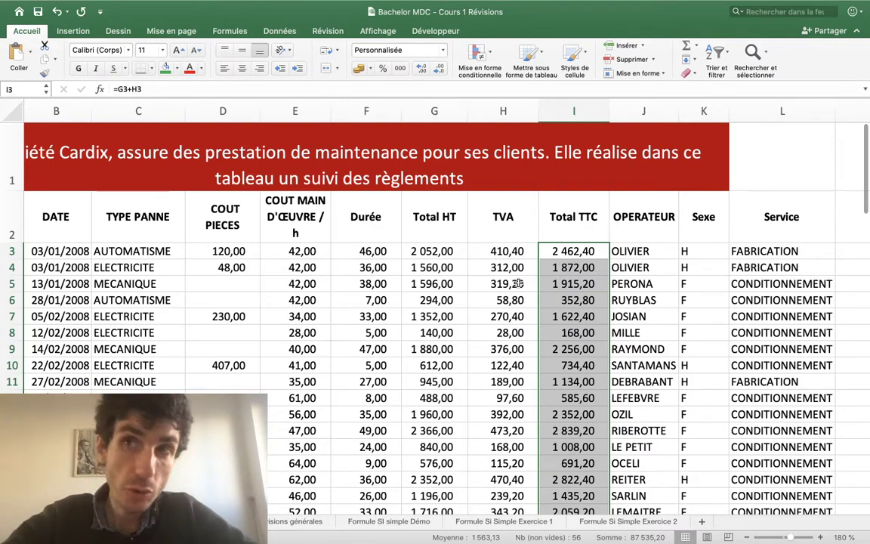
key(Up)
key(Down)
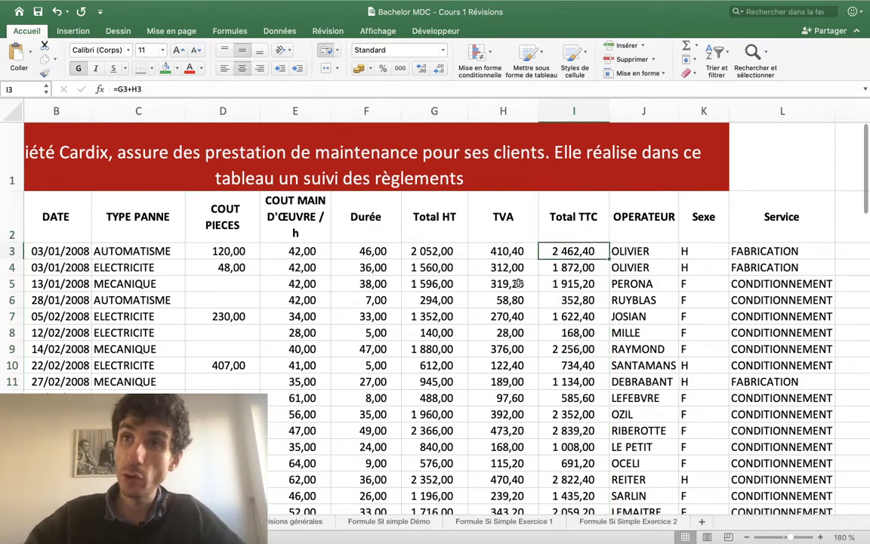
key(ctrl+shift+Down)
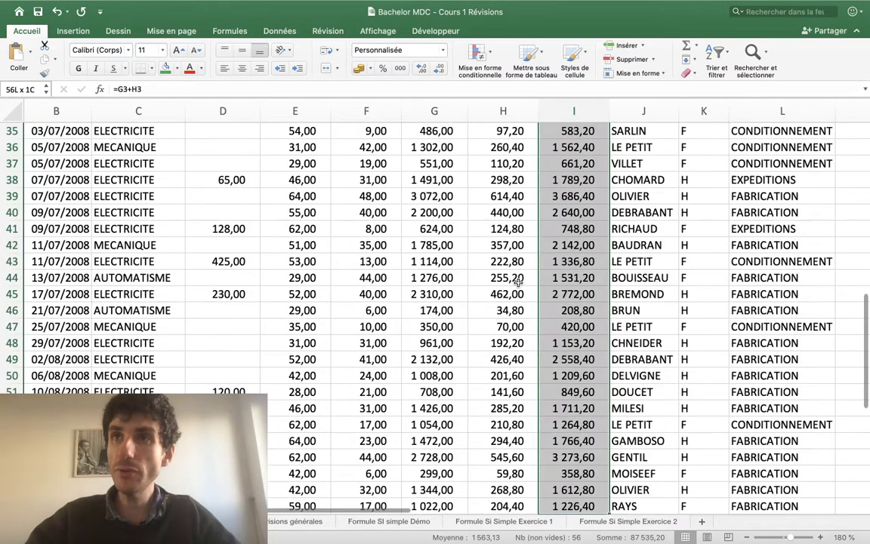
scroll(517, 279, up, 5)
scroll(498, 241, up, 5)
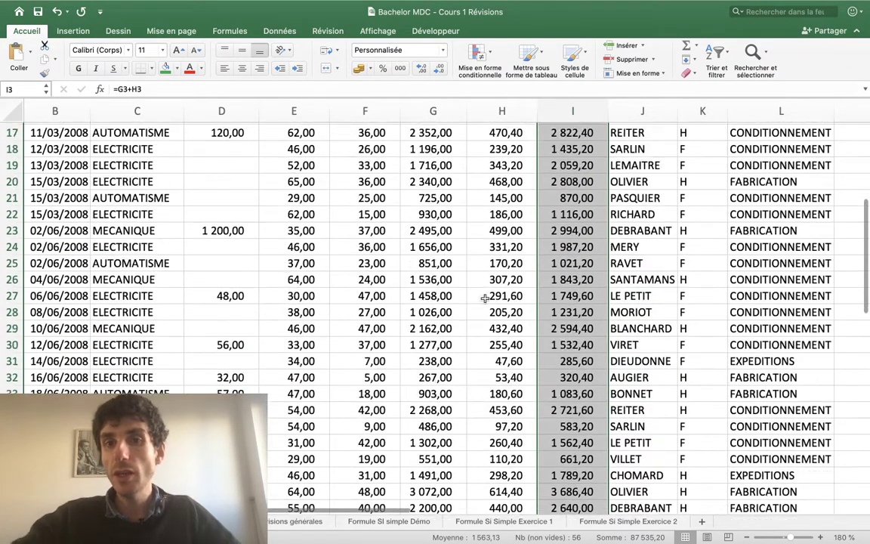
scroll(545, 351, up, 1)
scroll(545, 350, up, 5)
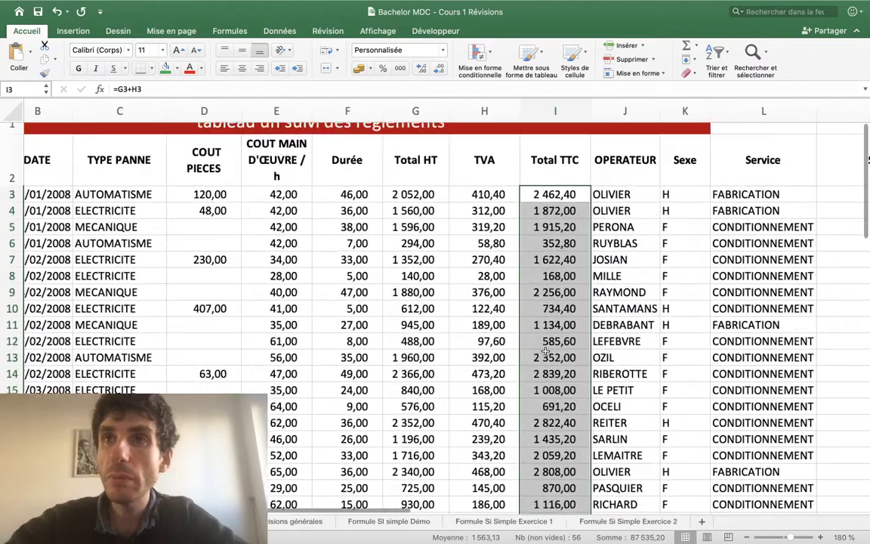
scroll(545, 351, up, 3)
scroll(545, 350, up, 3)
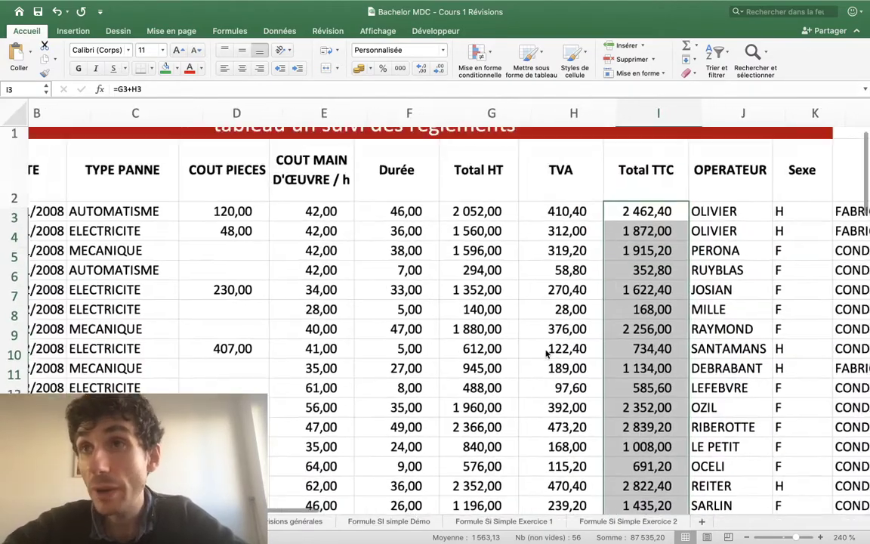
scroll(545, 351, up, 3)
scroll(549, 353, down, 5)
scroll(545, 317, up, 5)
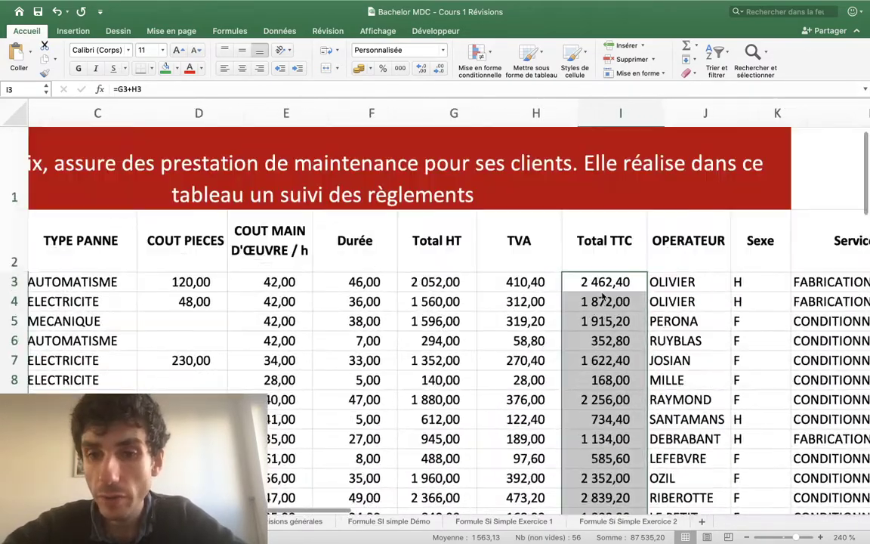
scroll(623, 268, down, 5)
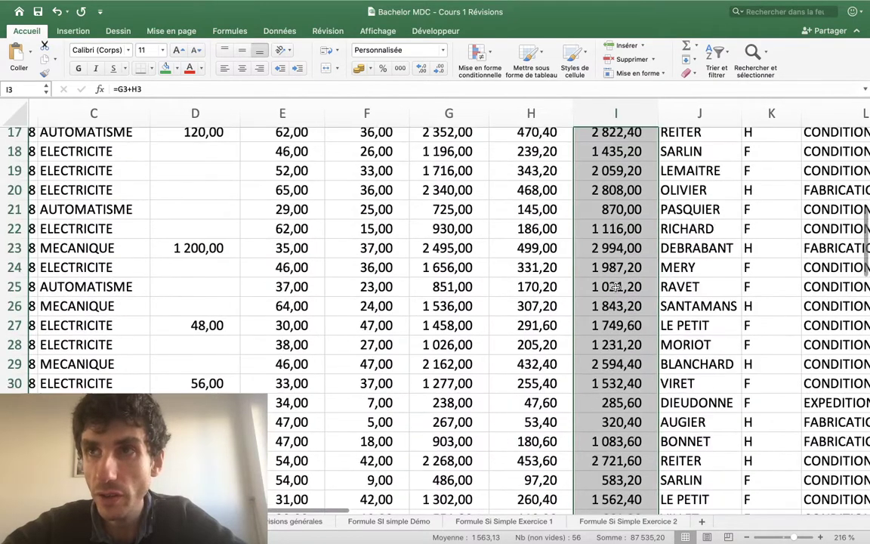
scroll(619, 275, down, 7)
scroll(616, 285, down, 6)
scroll(604, 287, up, 3)
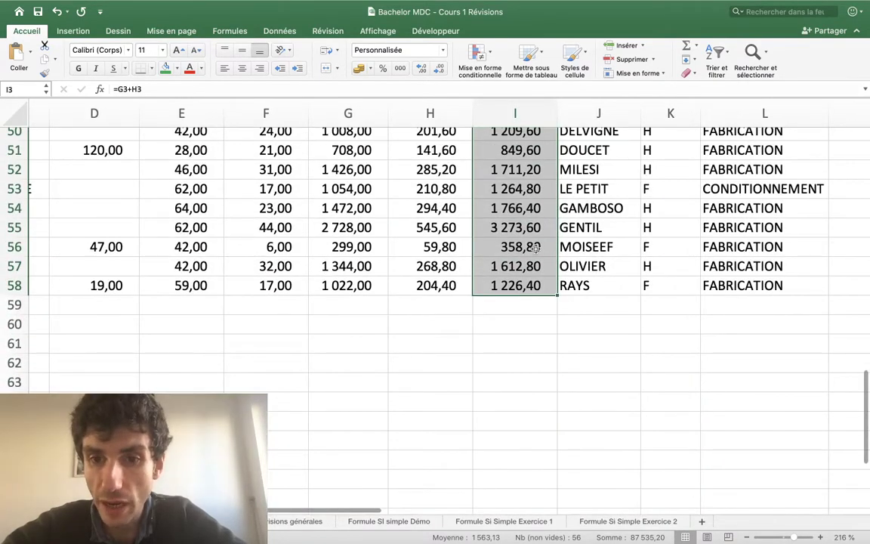
scroll(502, 252, up, 10)
scroll(502, 253, up, 5)
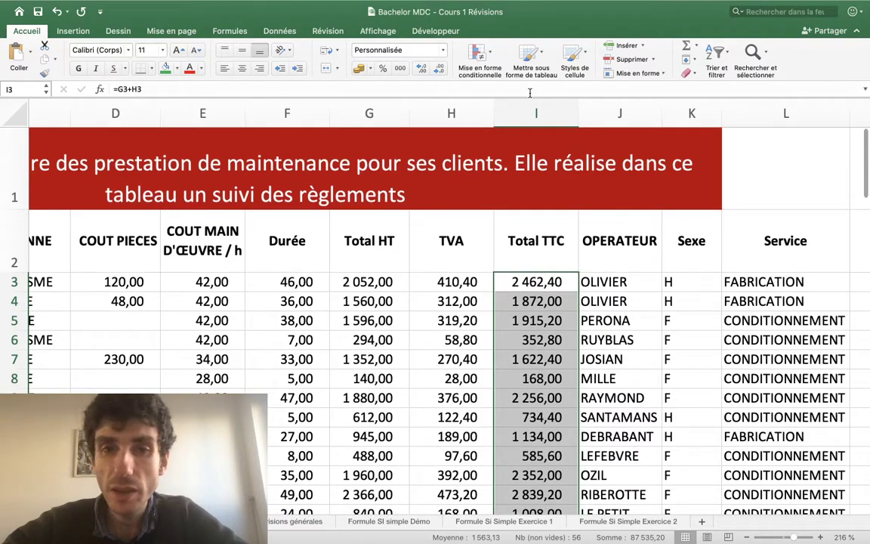
Step: Show the Règles des valeurs de plage haute/basse options under Mise en forme conditionnelle
click(487, 61)
mouse_move(496, 74)
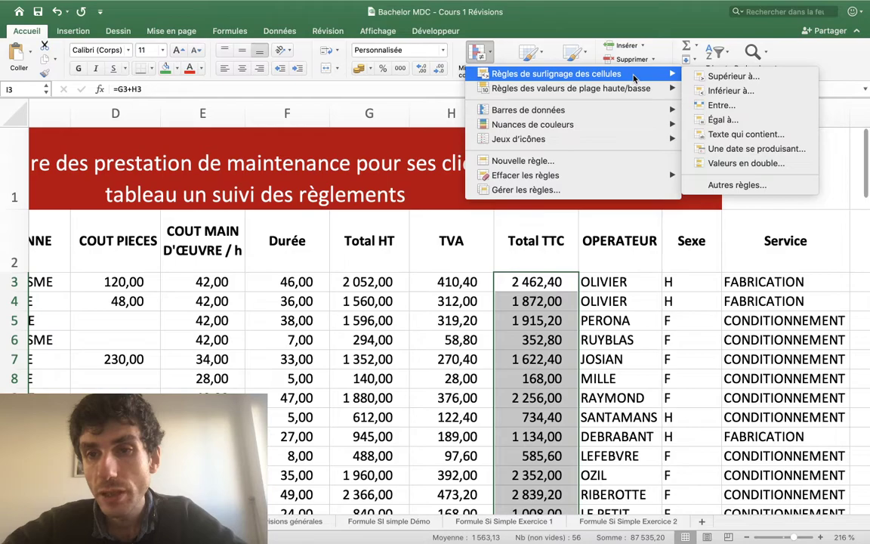
mouse_move(626, 93)
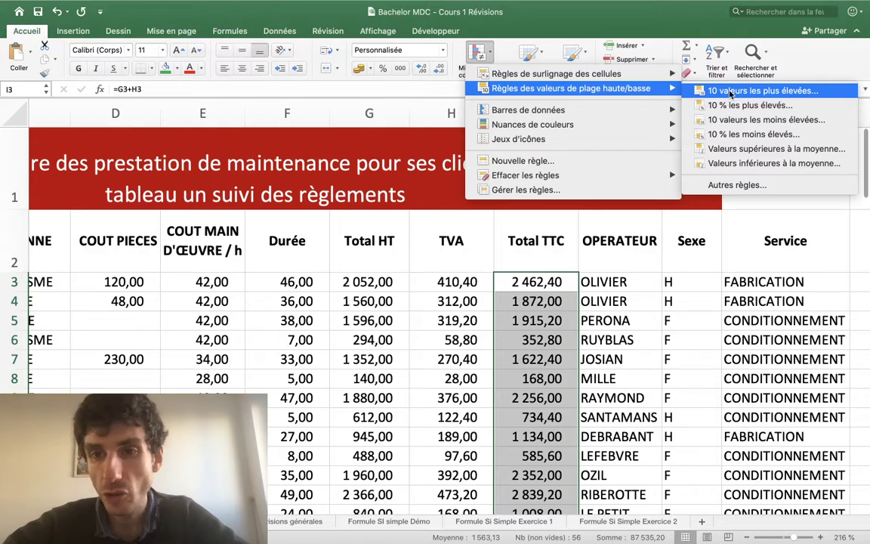
Step: Start a '10 valeurs les plus élevées' rule and clear the default count of 10
click(730, 92)
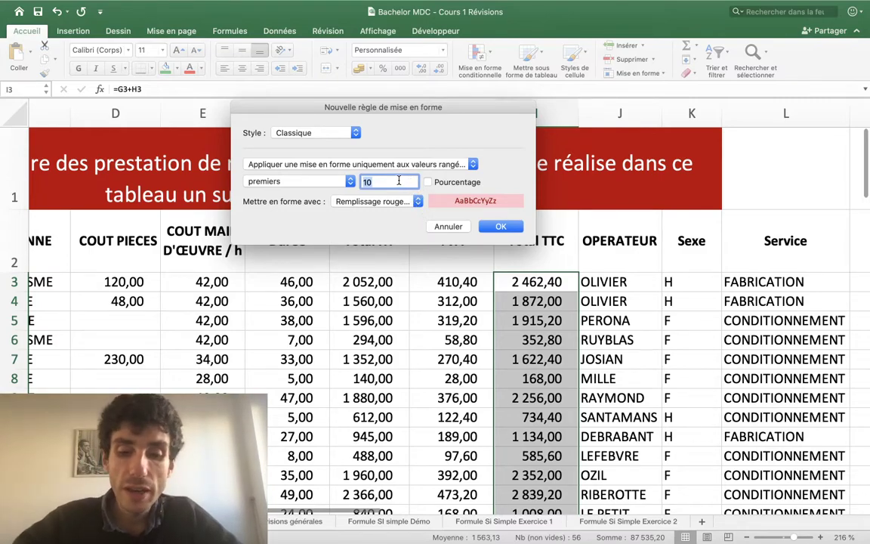
key(BackSpace)
text(5)
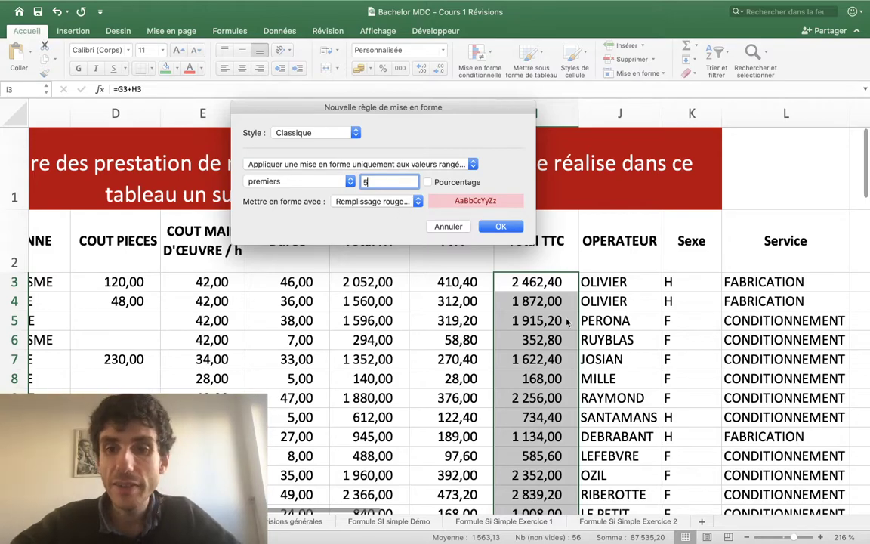
Step: Keep 'premiers' 5 and switch the format to green fill with dark green text
click(402, 202)
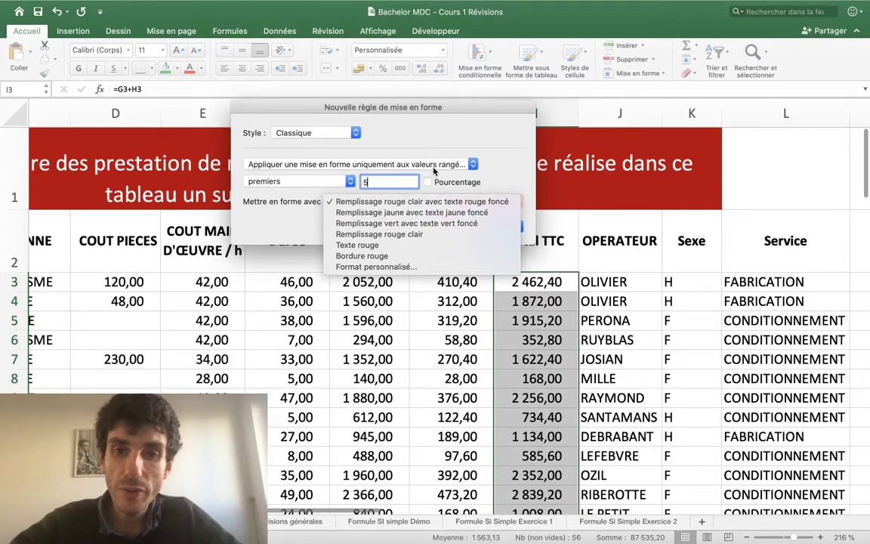
click(440, 190)
click(318, 180)
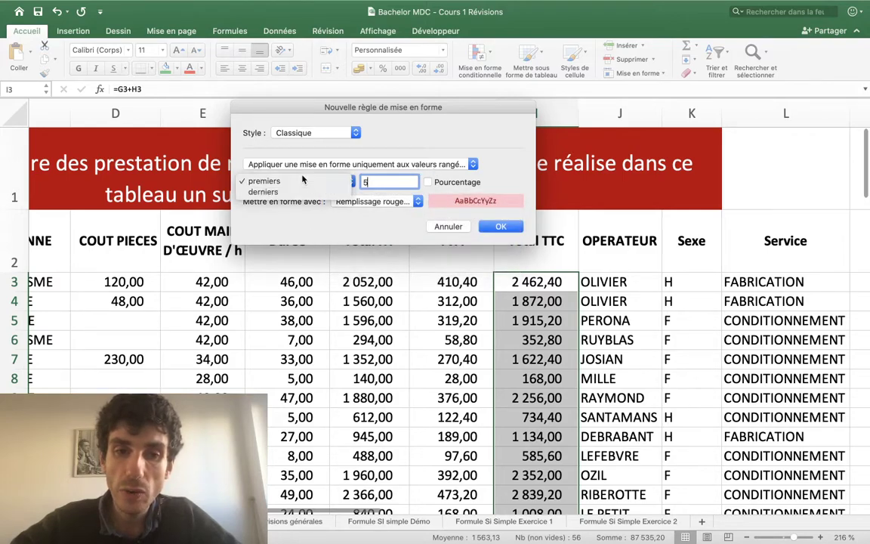
click(340, 180)
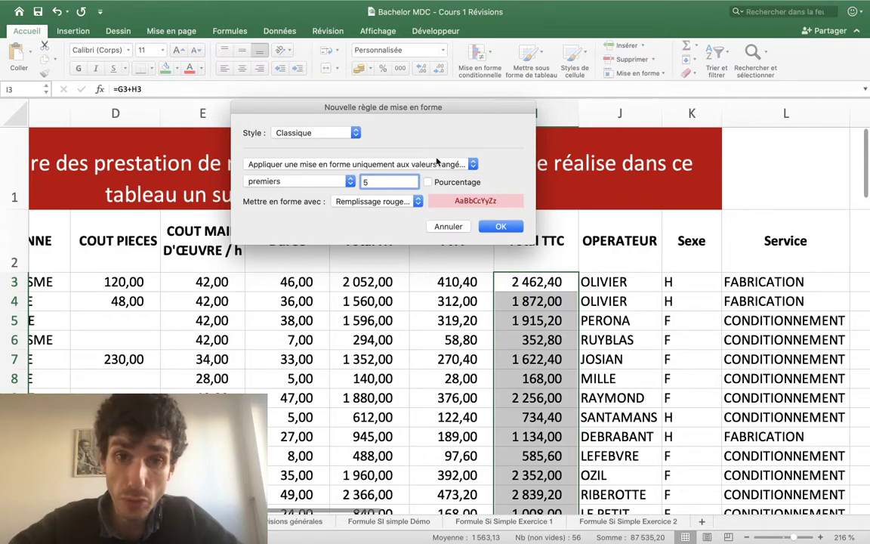
click(336, 201)
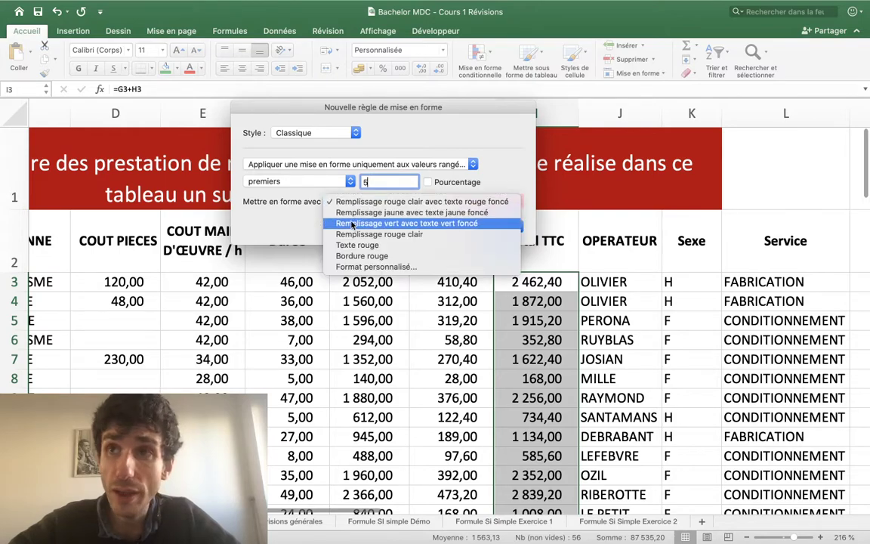
click(359, 224)
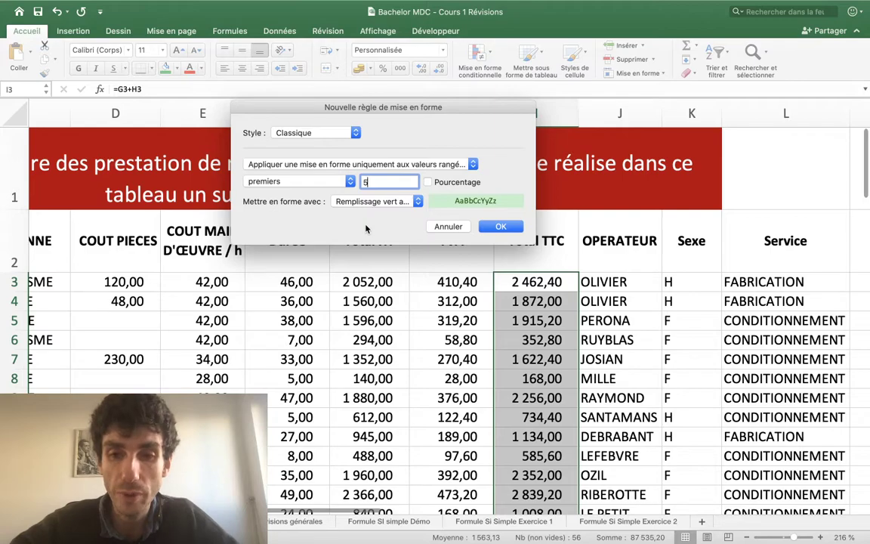
click(498, 231)
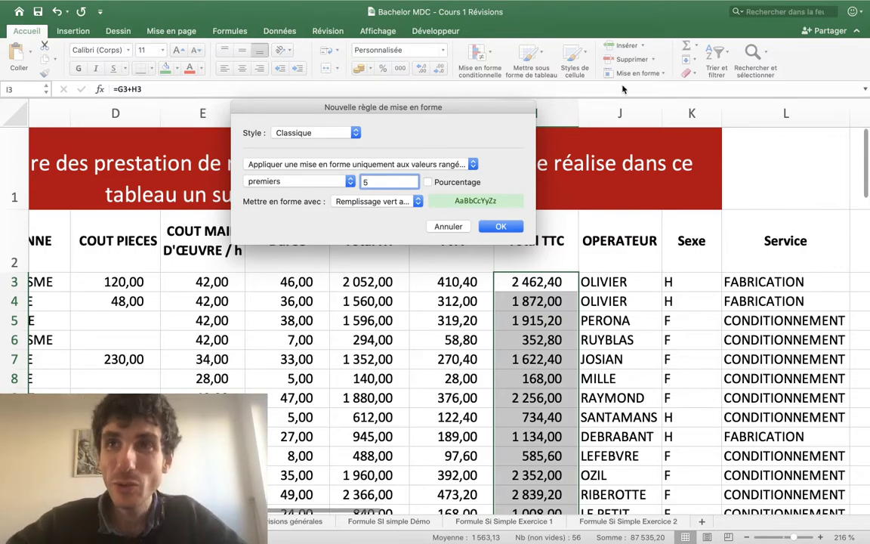
Step: Apply the green top-5 rule and review the highlighted Total TTC amounts
key(Return)
scroll(744, 177, down, 3)
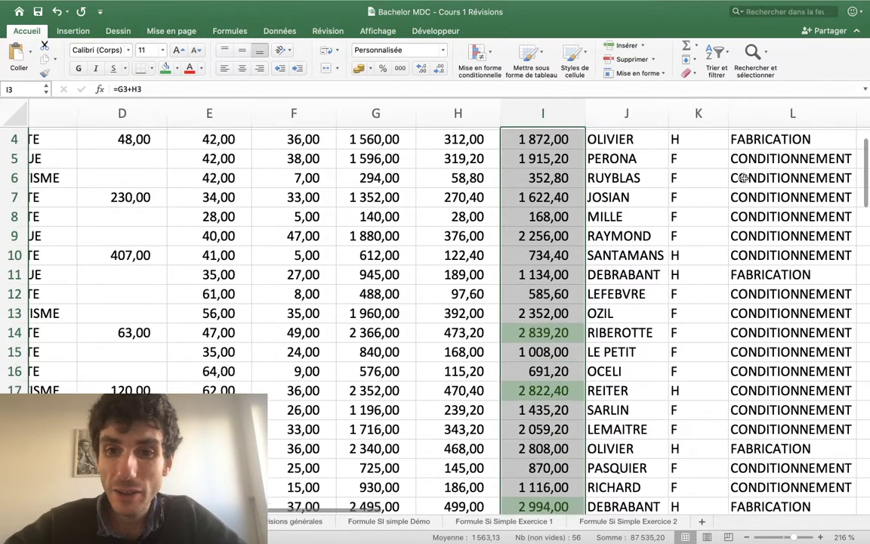
scroll(744, 177, down, 3)
scroll(744, 178, down, 2)
scroll(744, 178, down, 3)
scroll(743, 177, down, 3)
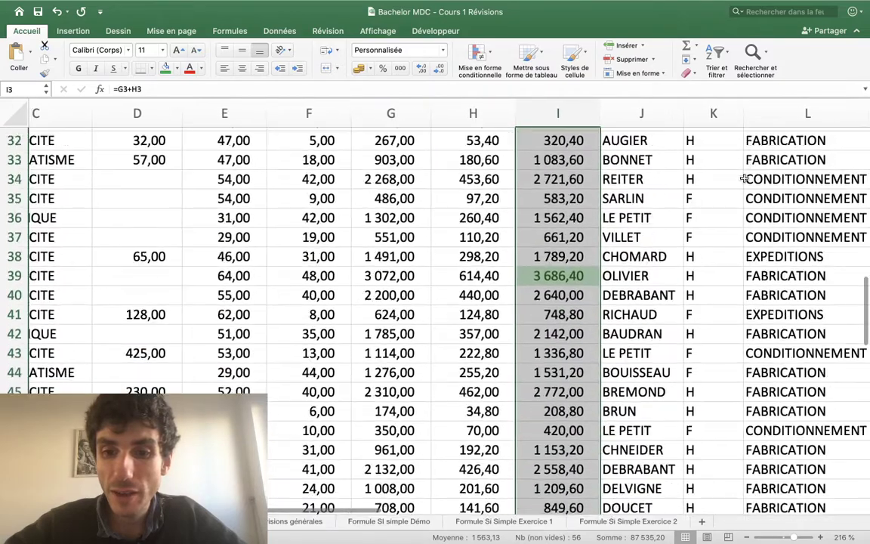
scroll(744, 178, down, 2)
click(691, 275)
scroll(695, 217, up, 8)
scroll(541, 233, up, 1)
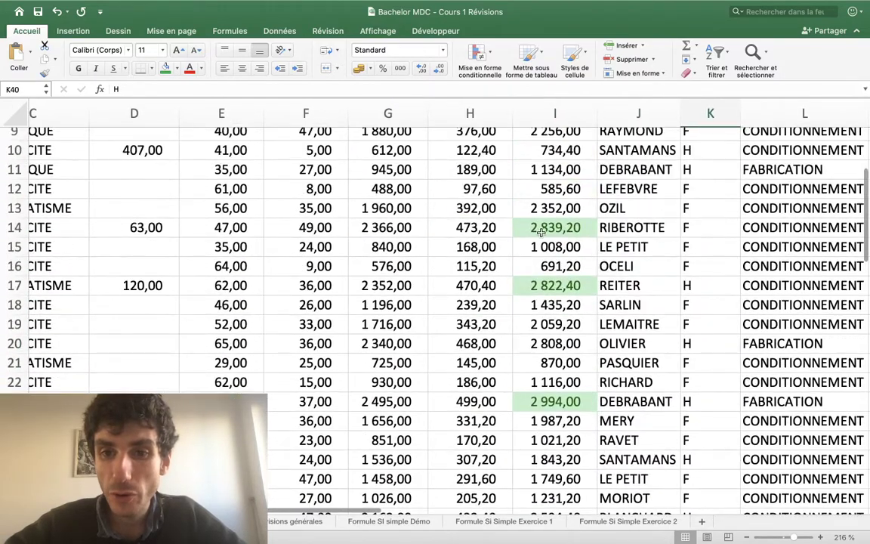
drag(551, 207, 551, 304)
scroll(552, 306, down, 5)
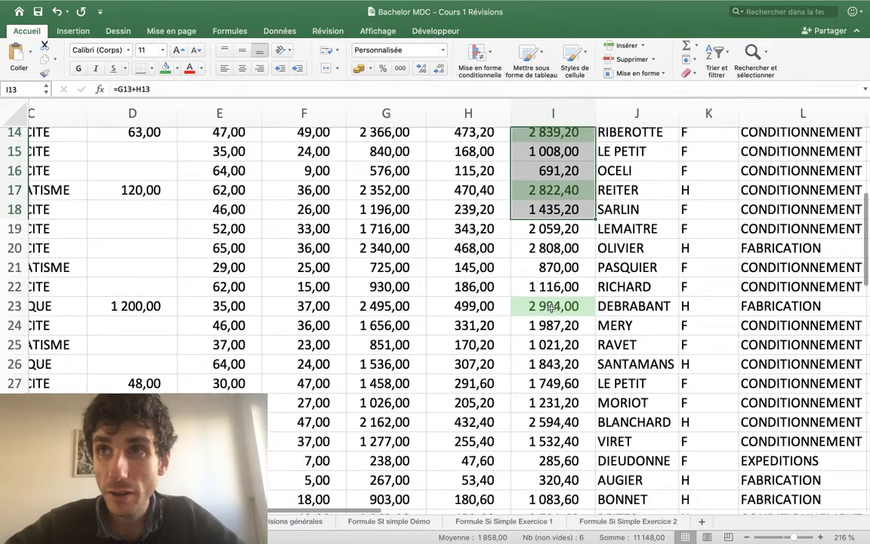
drag(551, 268, 552, 325)
scroll(552, 306, down, 4)
scroll(551, 305, down, 4)
scroll(551, 306, down, 4)
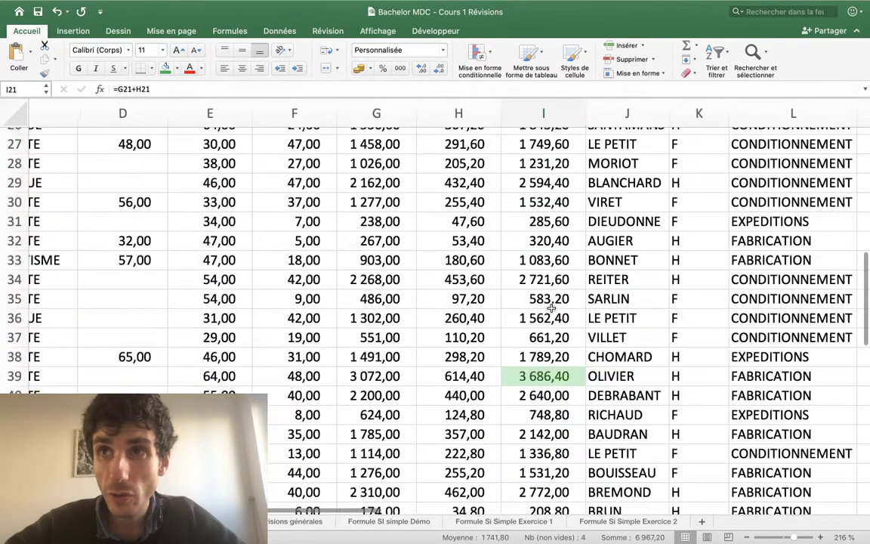
scroll(551, 306, down, 3)
scroll(551, 306, down, 5)
scroll(551, 305, up, 4)
scroll(551, 306, up, 10)
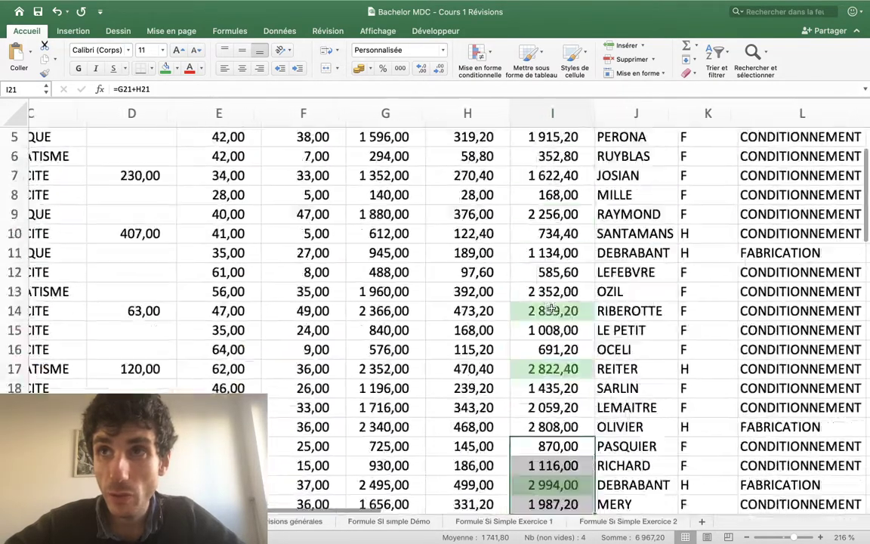
scroll(552, 310, up, 3)
scroll(547, 325, down, 3)
scroll(540, 347, down, 1)
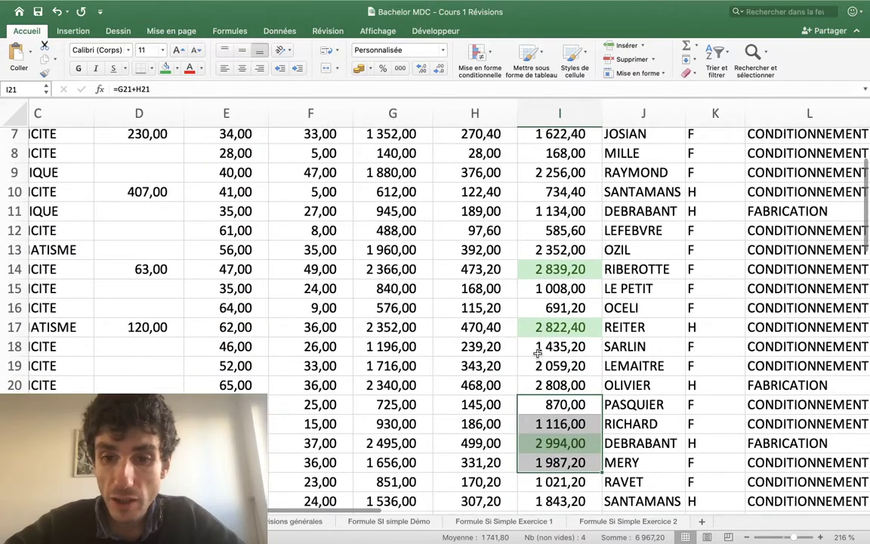
click(538, 353)
Step: Change I13 to 2 839,20 to check that it turns green
click(533, 249)
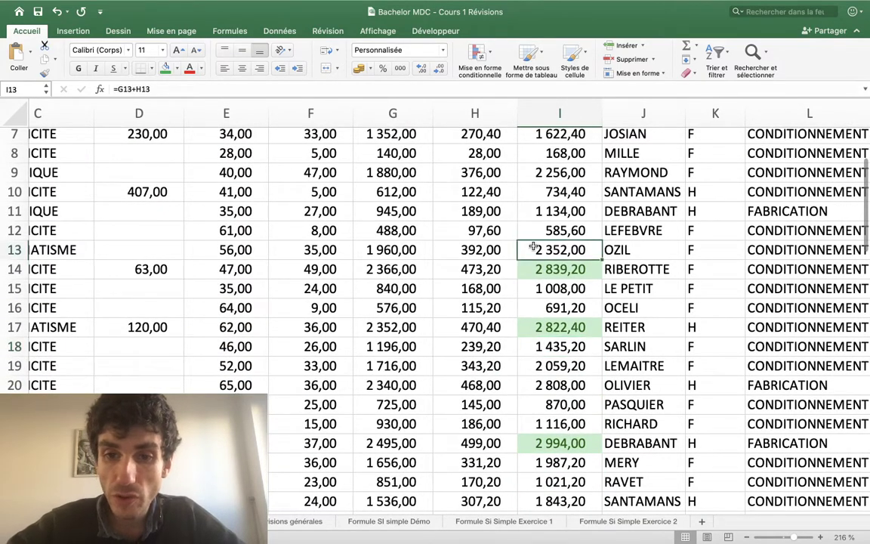
text(285)
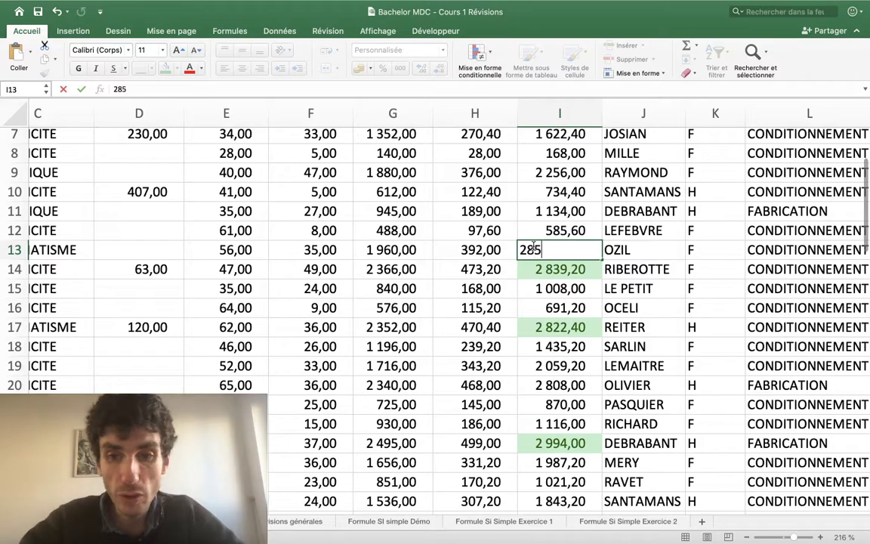
text(4)
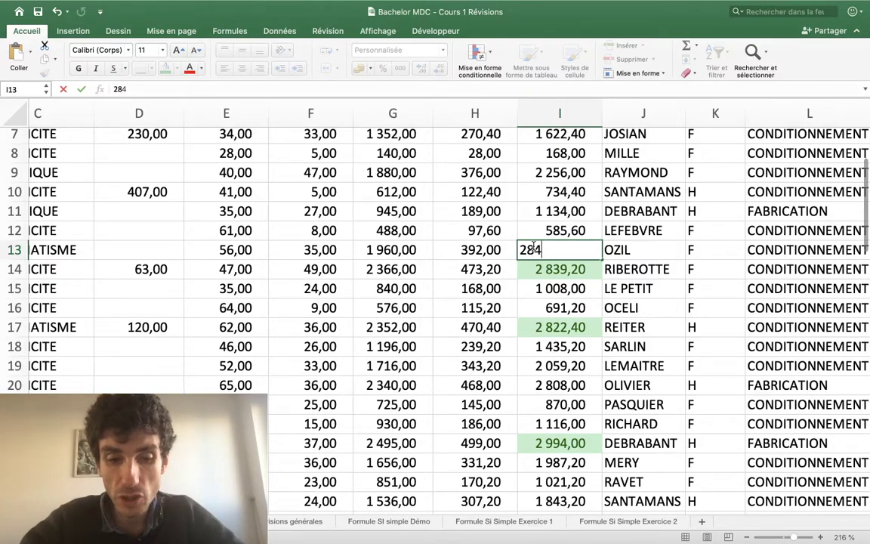
key(BackSpace)
text(39,20)
key(Return)
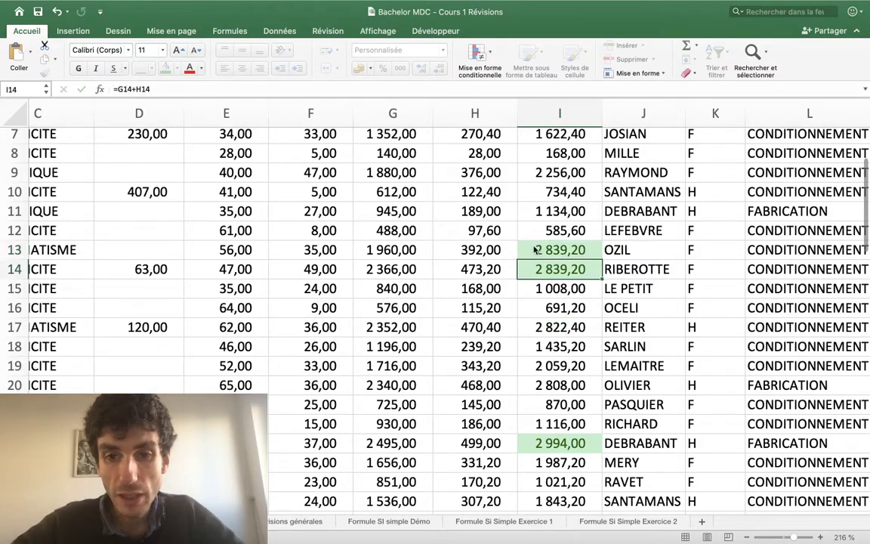
scroll(534, 250, down, 4)
scroll(534, 250, down, 3)
scroll(534, 250, down, 3)
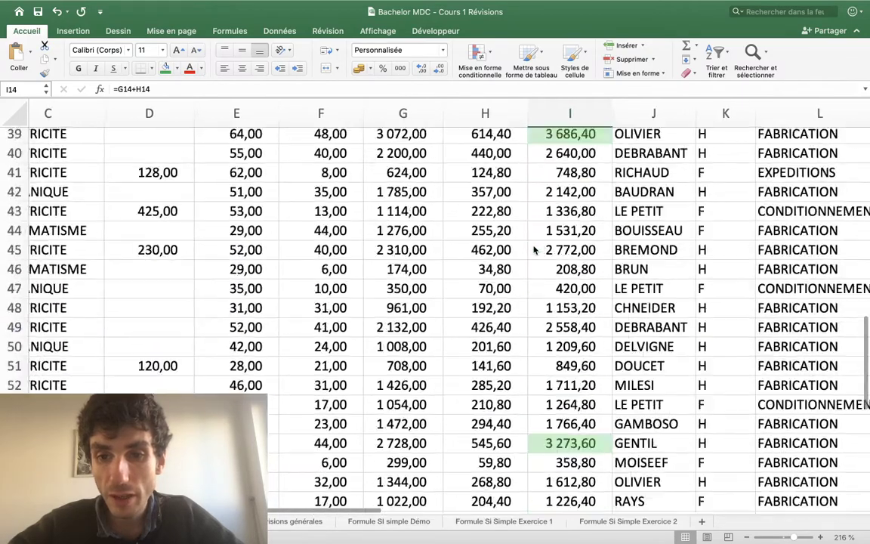
scroll(533, 250, down, 3)
scroll(534, 250, up, 10)
scroll(534, 250, up, 4)
scroll(534, 250, up, 1)
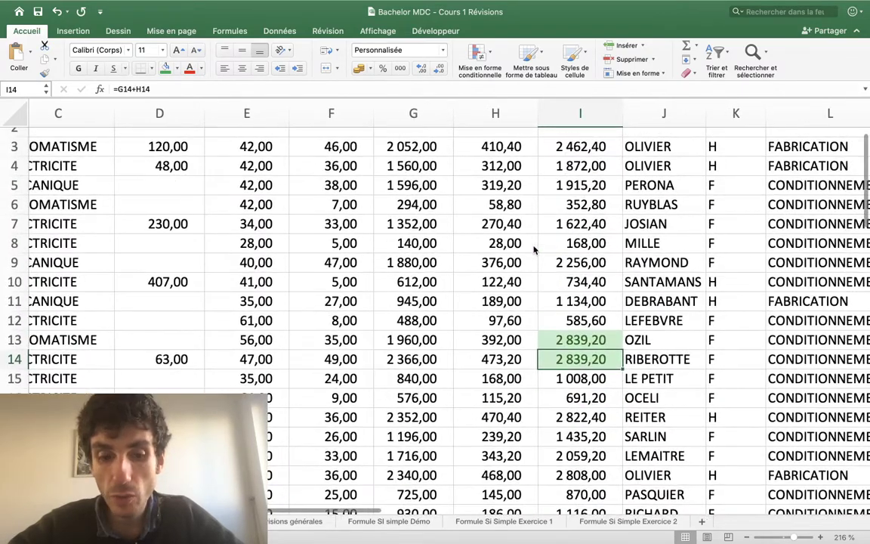
Step: Undo the I13 edit, restoring its =G13+H13 formula giving 2 352,00
key(ctrl+z)
scroll(534, 250, down, 2)
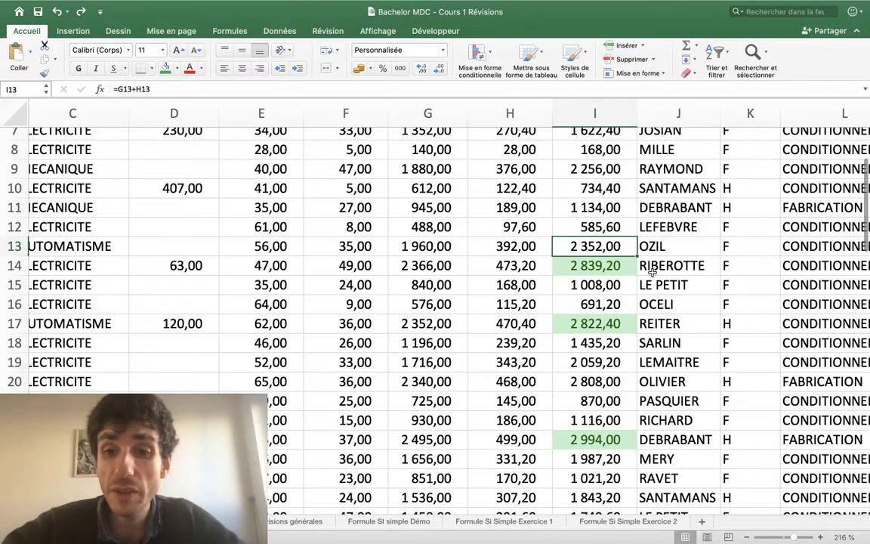
scroll(651, 270, down, 3)
scroll(651, 270, down, 1)
scroll(640, 266, down, 2)
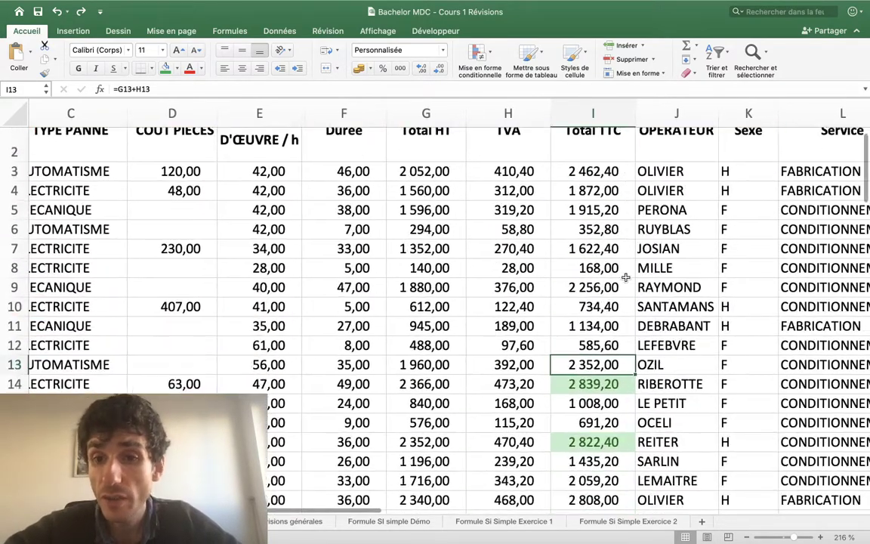
scroll(619, 265, down, 3)
click(606, 260)
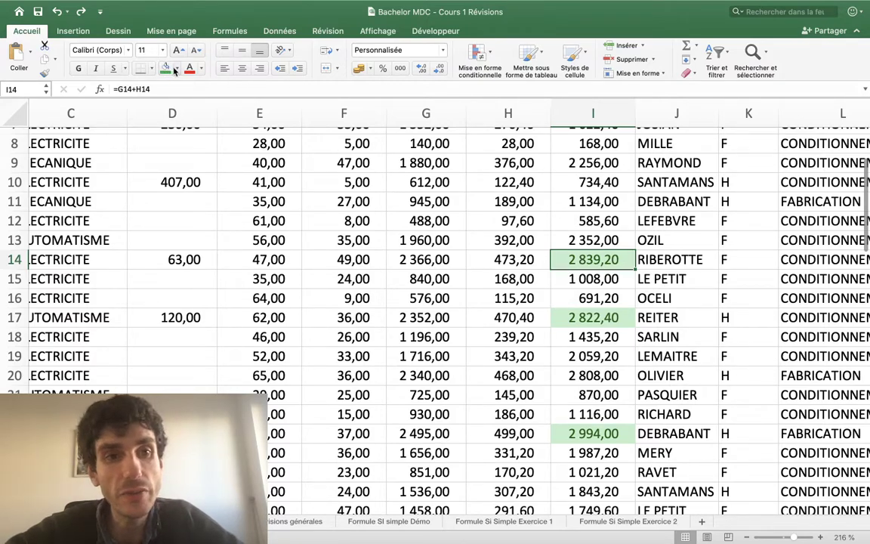
click(174, 70)
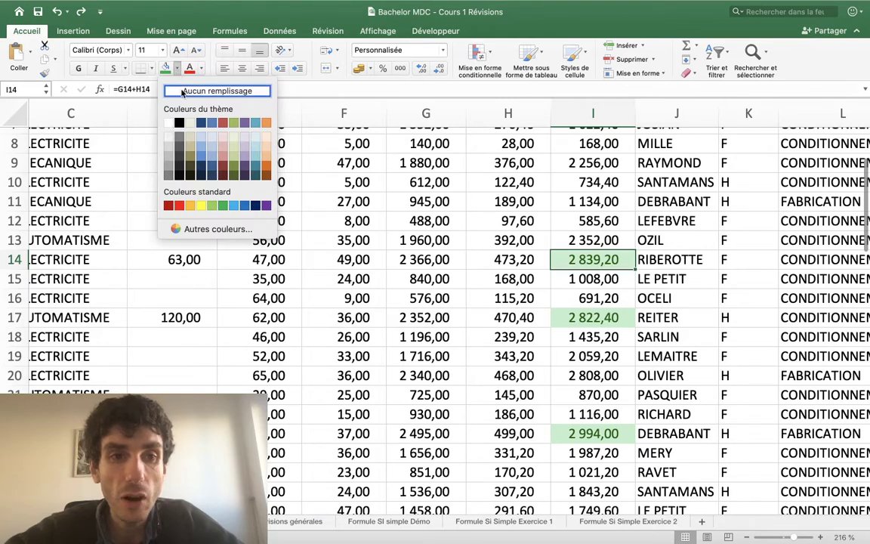
click(182, 91)
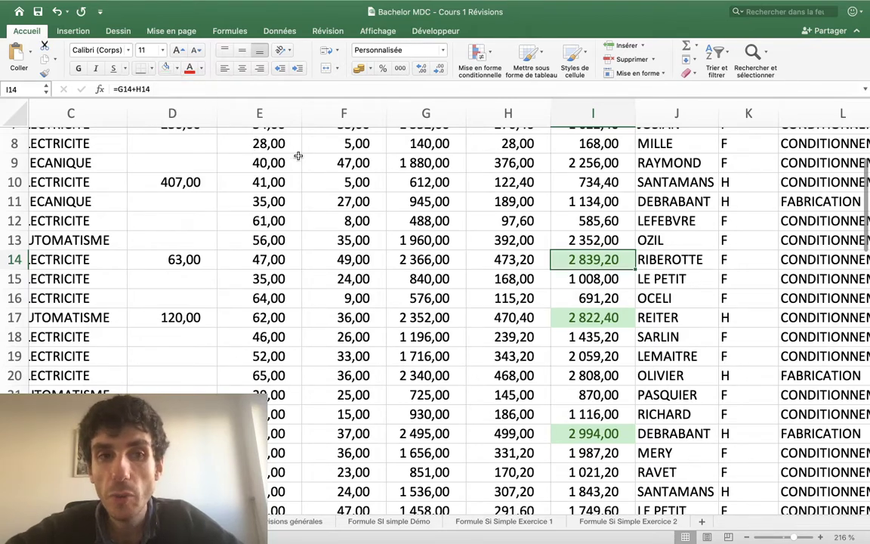
scroll(608, 245, up, 5)
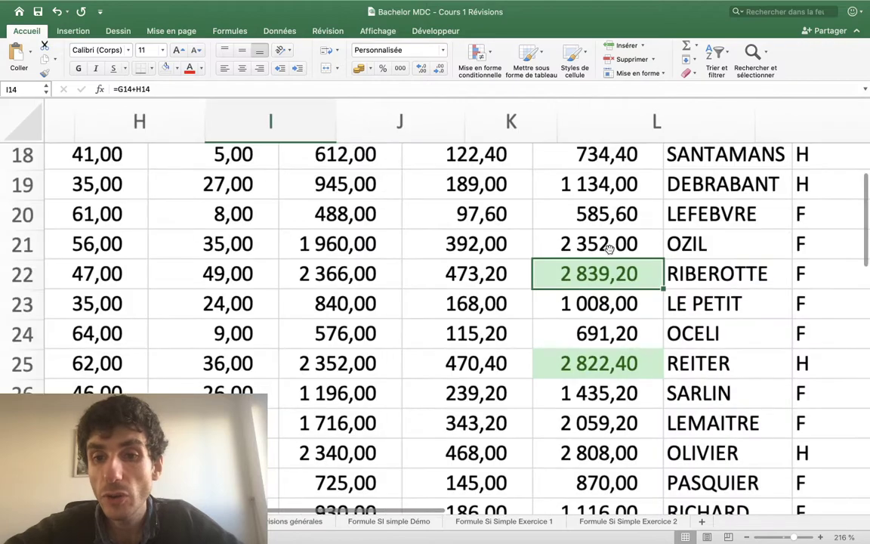
scroll(608, 227, up, 3)
scroll(604, 218, down, 3)
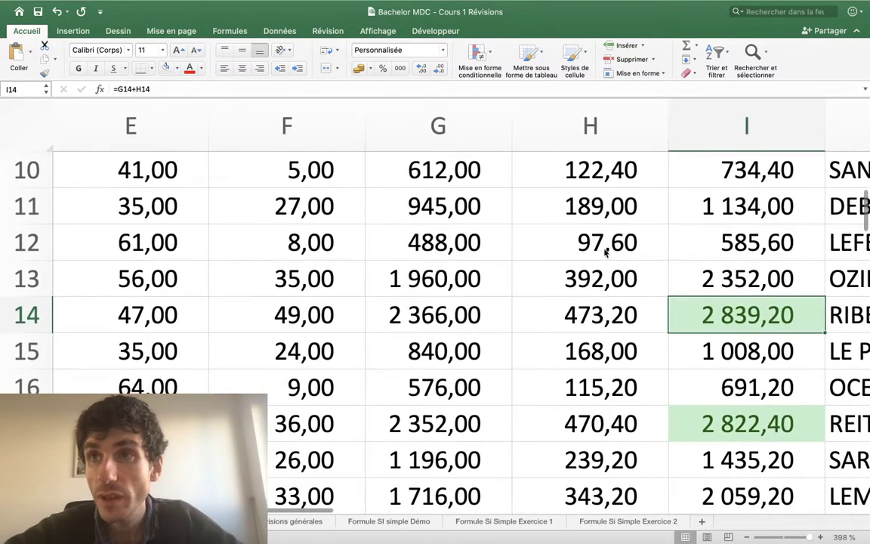
scroll(604, 242, right, 3)
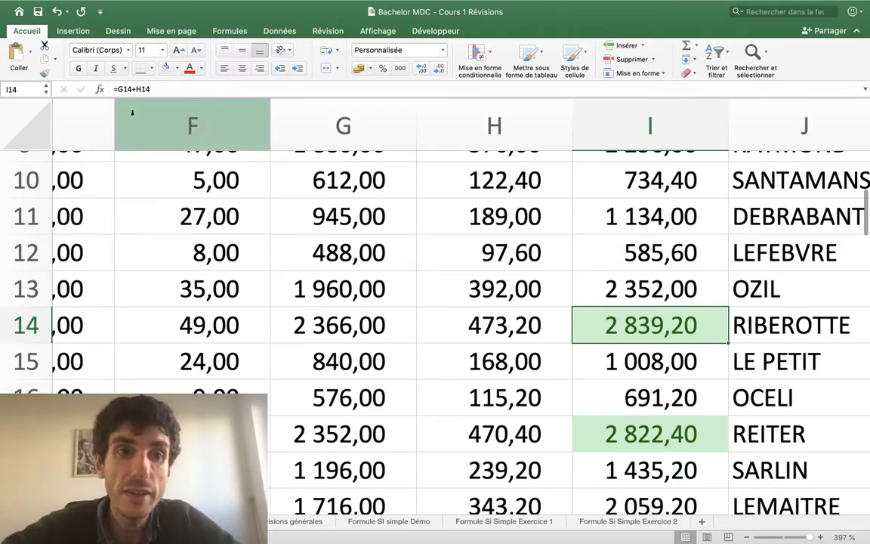
click(175, 68)
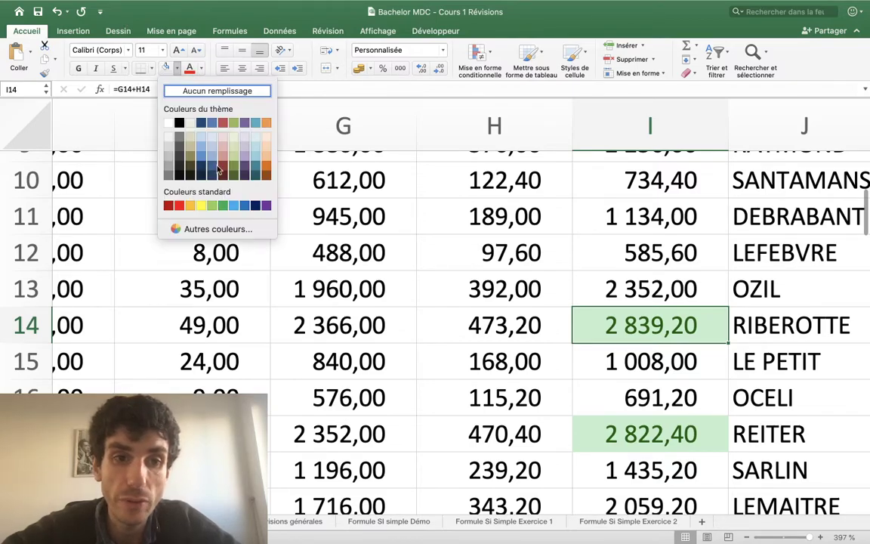
key(Escape)
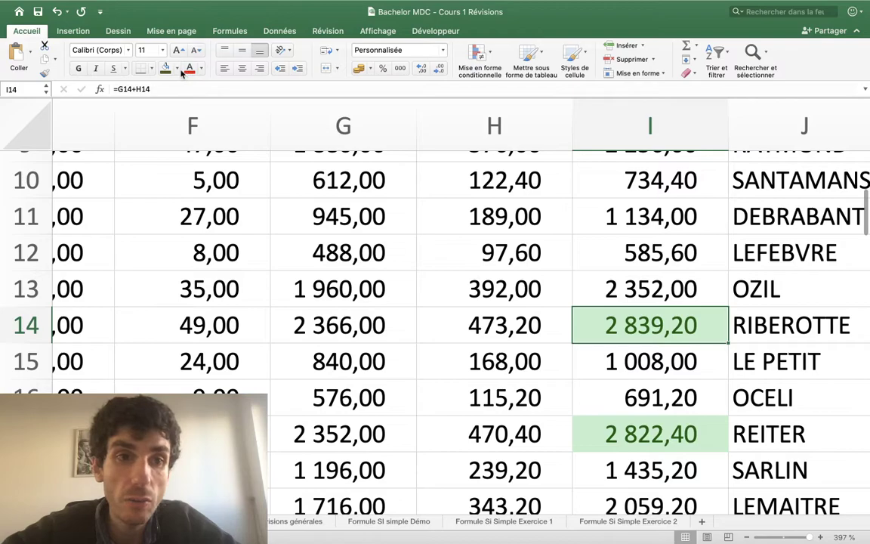
click(176, 68)
click(180, 207)
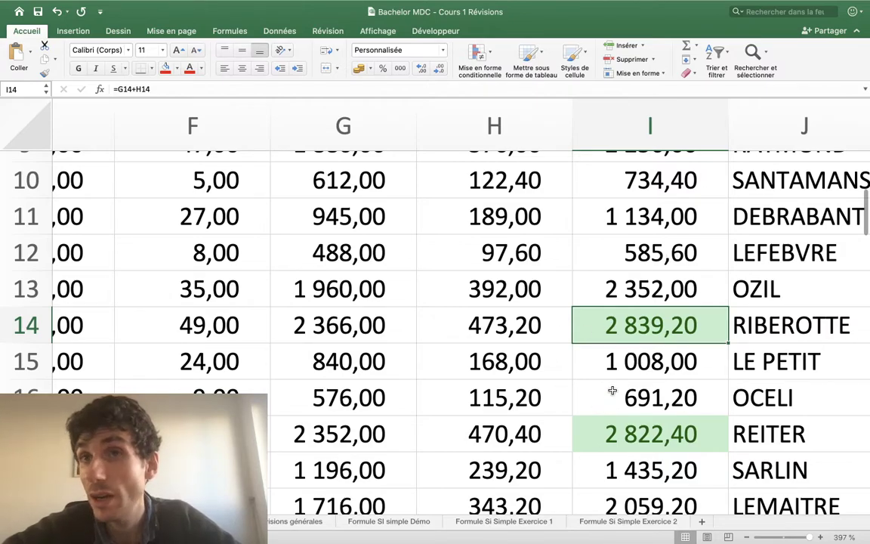
scroll(616, 396, down, 5)
scroll(615, 396, down, 3)
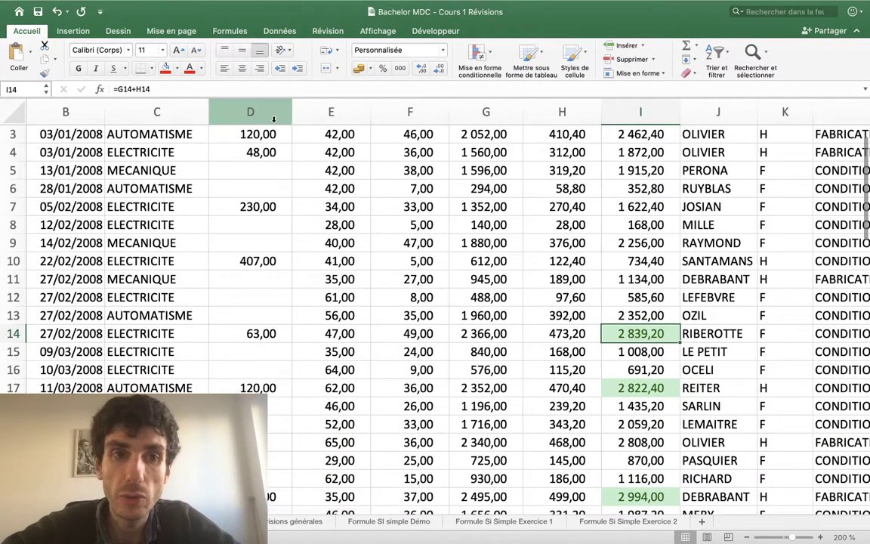
click(177, 68)
click(173, 91)
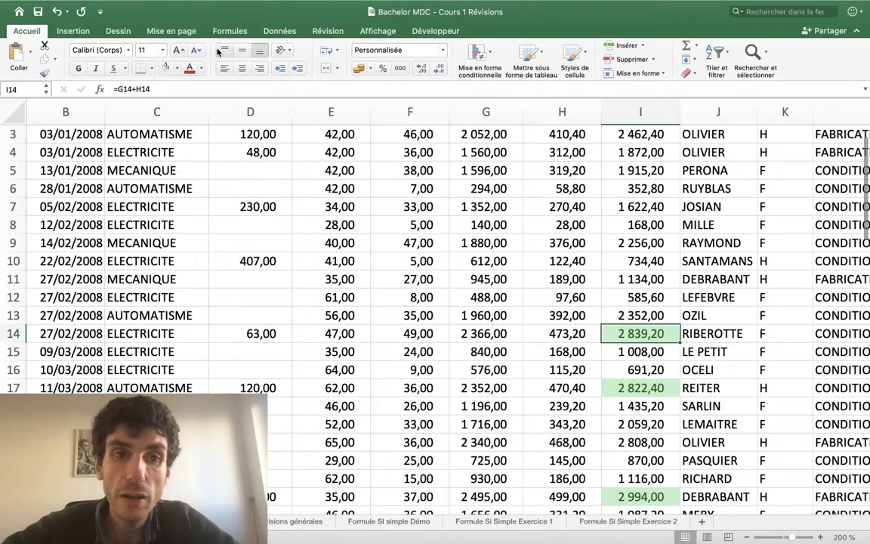
scroll(712, 245, up, 3)
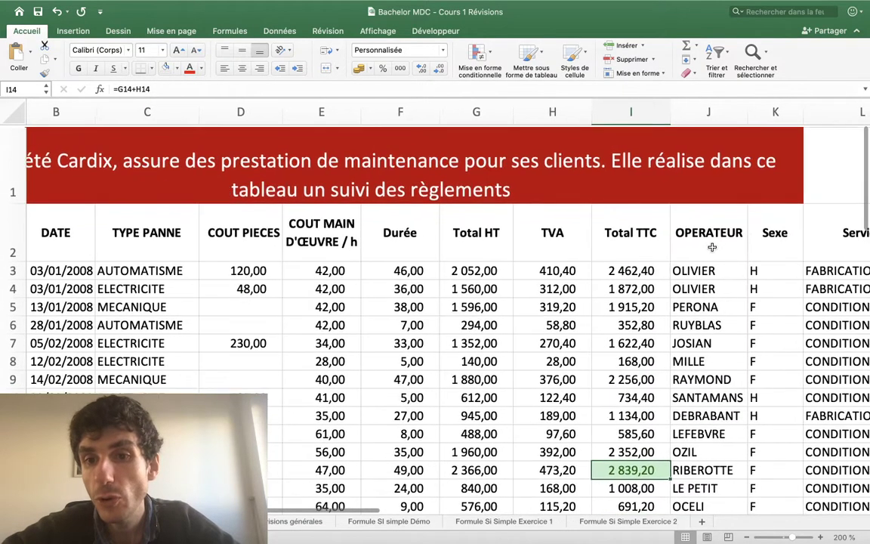
scroll(679, 226, right, 2)
scroll(664, 219, down, 5)
scroll(639, 198, down, 2)
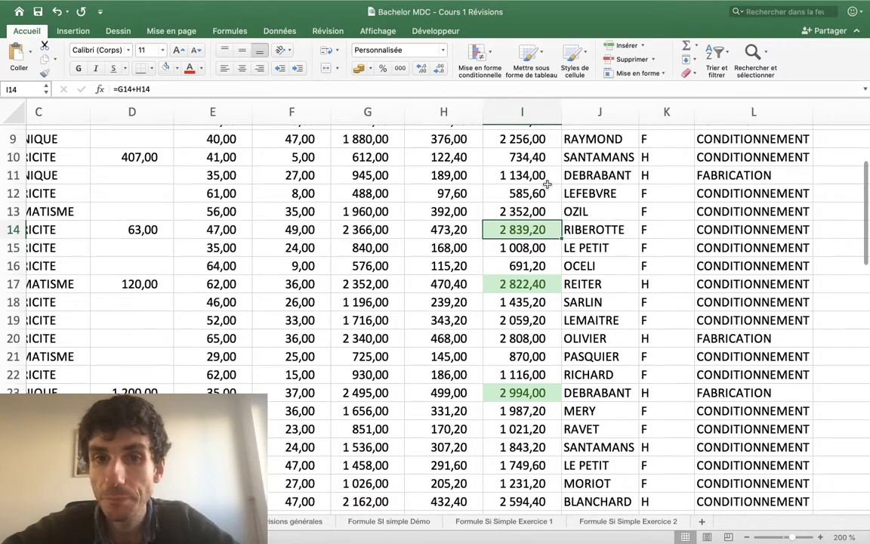
click(478, 57)
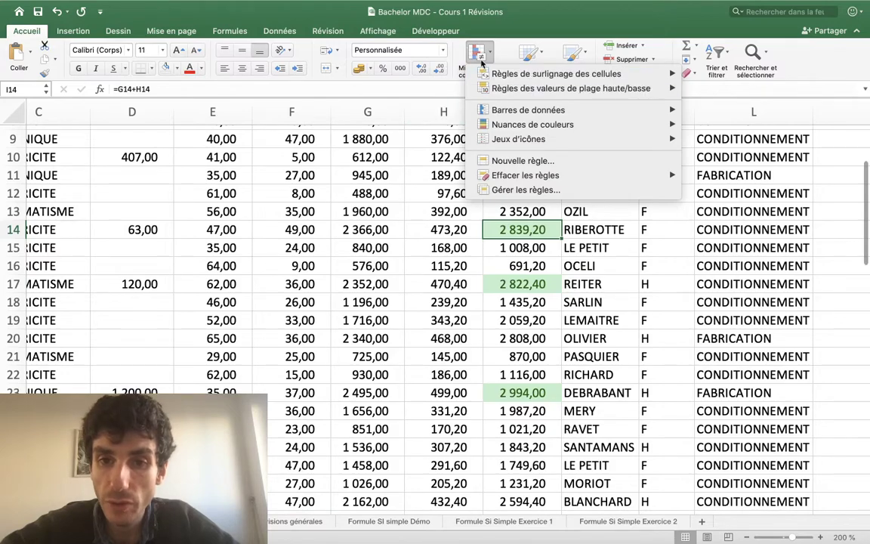
click(511, 193)
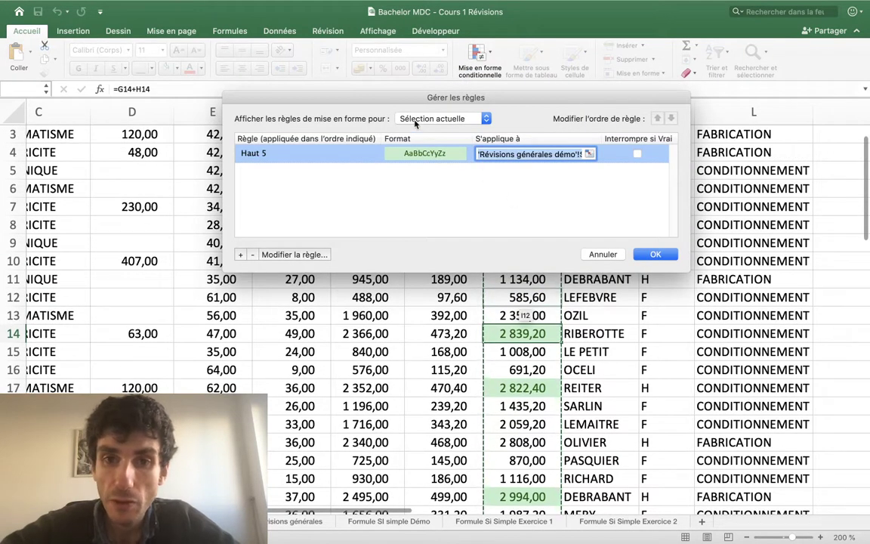
mouse_move(405, 101)
mouse_down()
mouse_move(165, 34)
mouse_move(290, 78)
mouse_up()
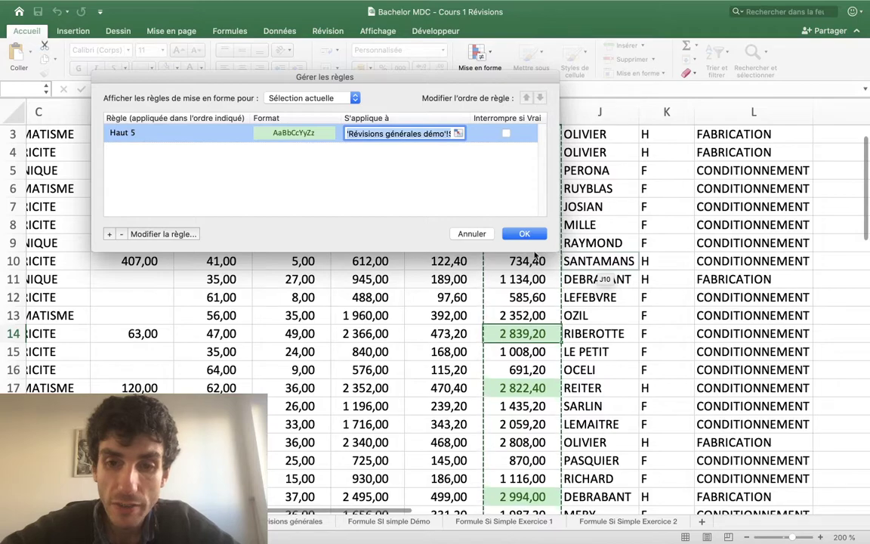
drag(429, 76, 312, 107)
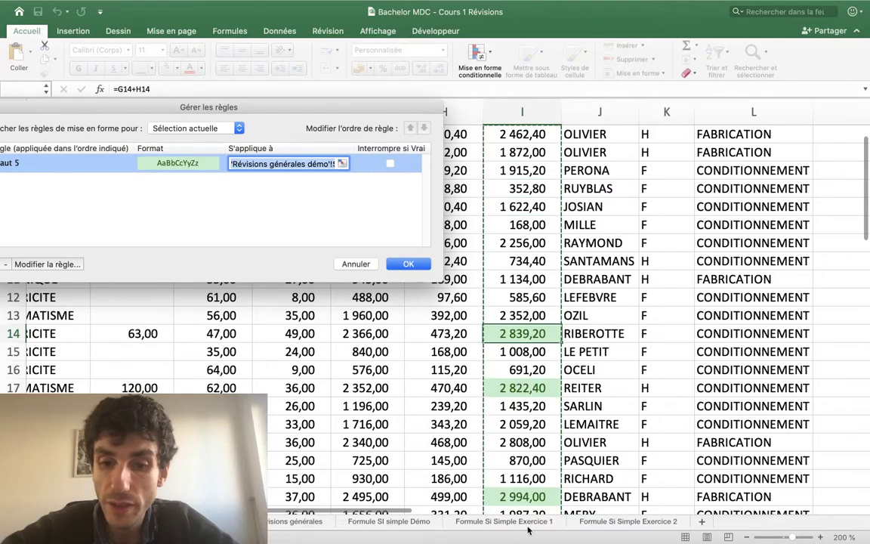
scroll(568, 323, down, 5)
scroll(567, 323, down, 5)
scroll(568, 323, down, 3)
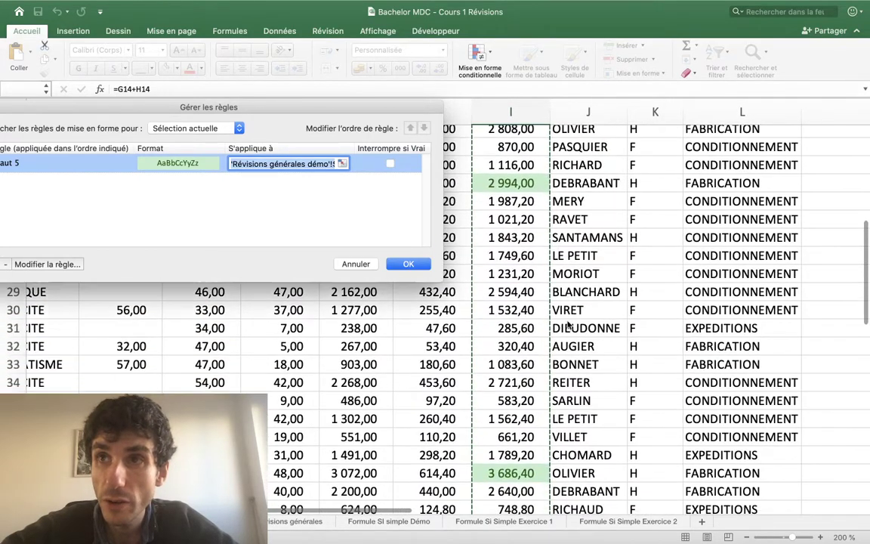
scroll(568, 323, down, 5)
scroll(568, 323, down, 3)
scroll(568, 323, up, 5)
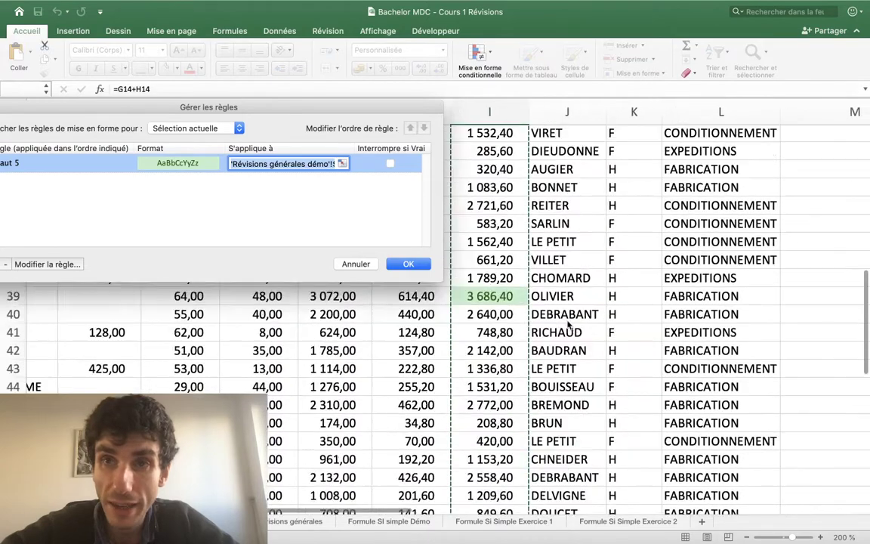
scroll(567, 323, up, 5)
drag(234, 105, 497, 115)
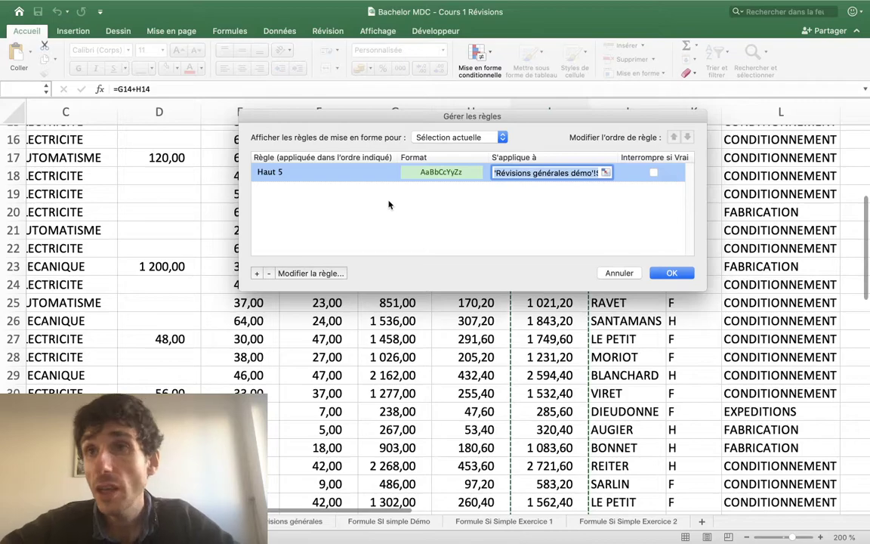
Step: Edit the Haut 5 rule so 'premiers' is 3, and apply it
double_click(274, 174)
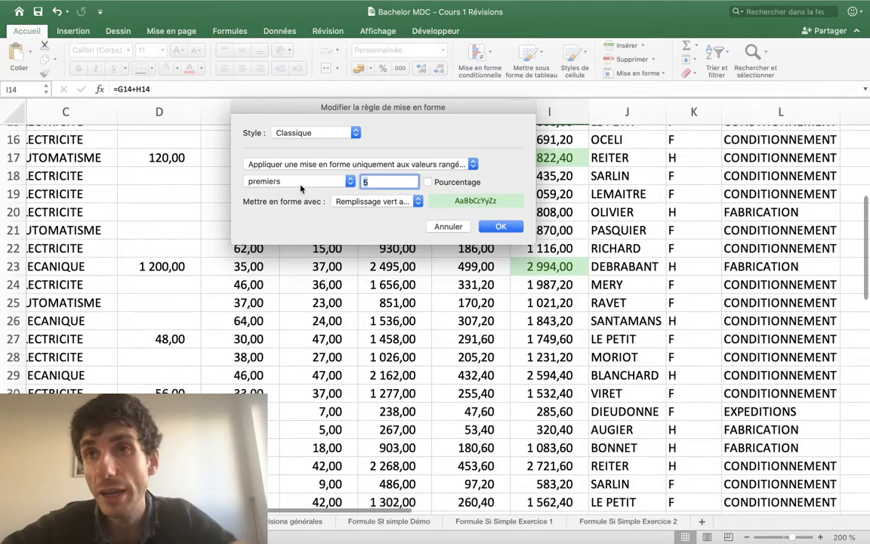
text(3)
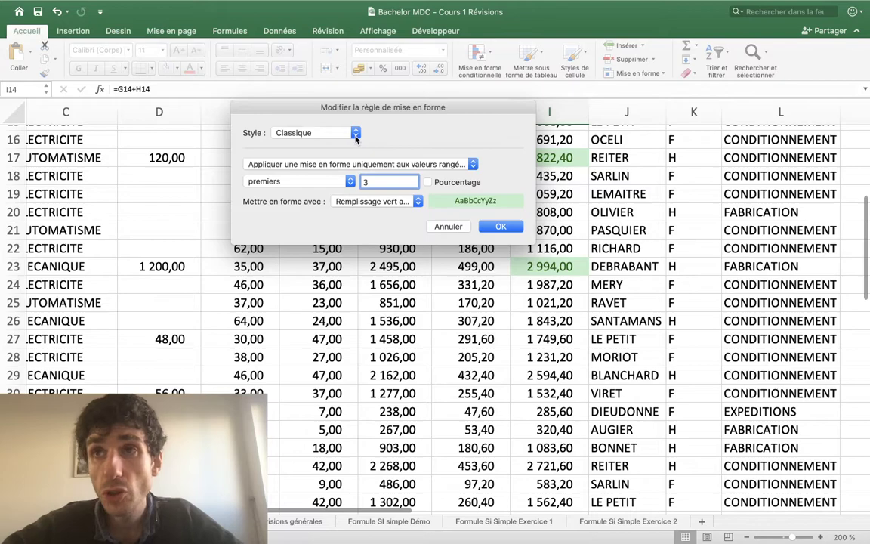
click(501, 226)
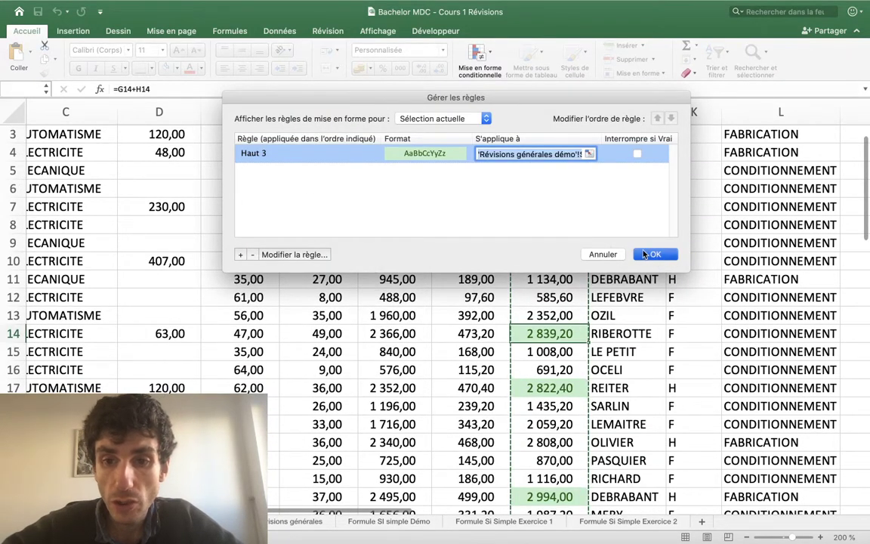
click(654, 254)
Step: Scroll through column I to confirm only three totals remain green
click(638, 263)
scroll(636, 266, down, 10)
scroll(637, 266, down, 8)
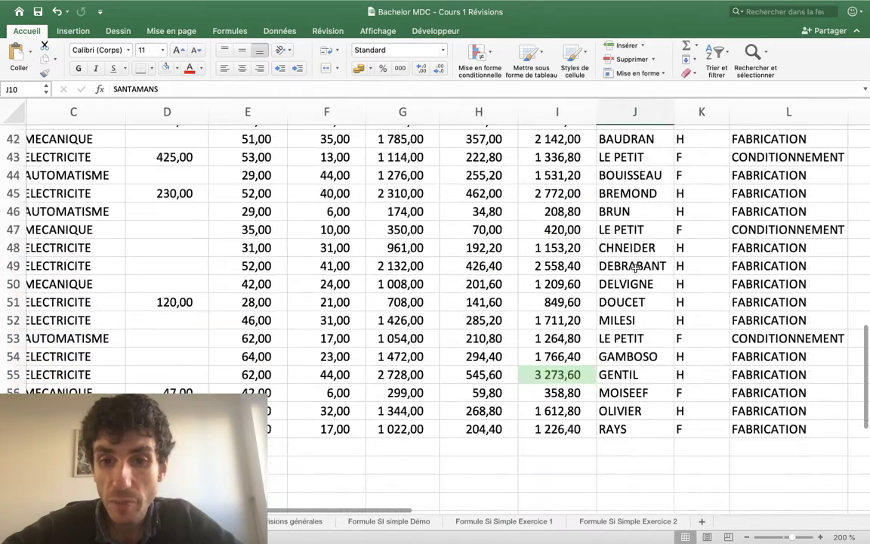
scroll(634, 268, down, 5)
scroll(635, 268, up, 15)
scroll(635, 268, up, 5)
scroll(635, 268, down, 3)
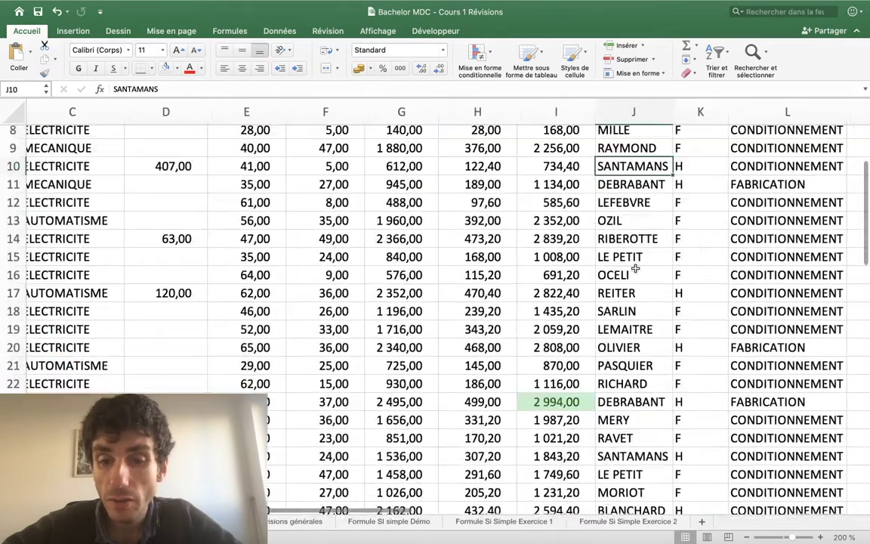
scroll(635, 268, down, 8)
scroll(634, 268, down, 8)
scroll(635, 266, up, 10)
scroll(635, 266, down, 1)
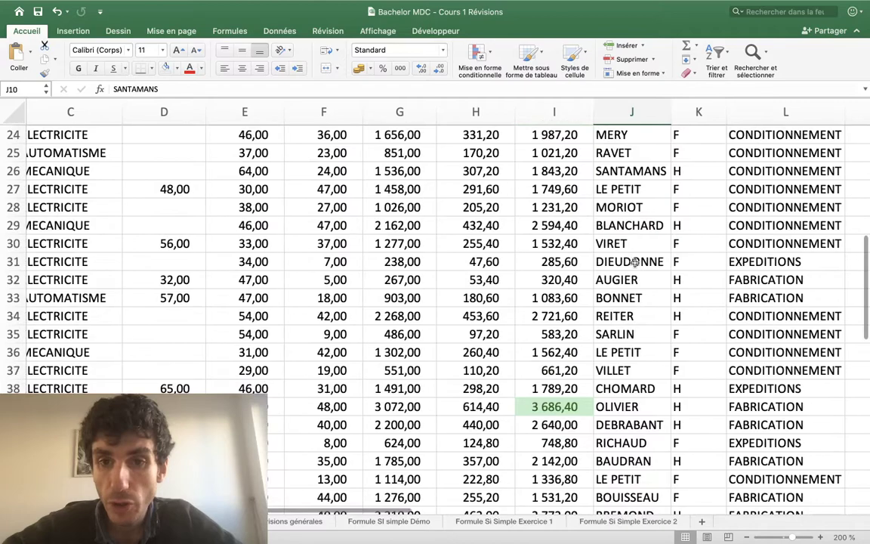
Step: Select cell I31 and bring up the Mise en forme conditionnelle menu
click(560, 257)
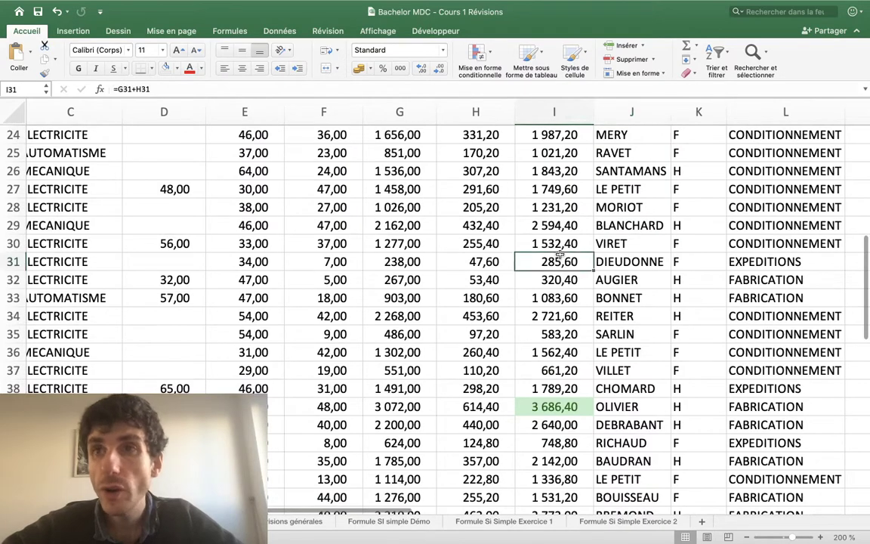
click(496, 67)
click(487, 53)
click(492, 55)
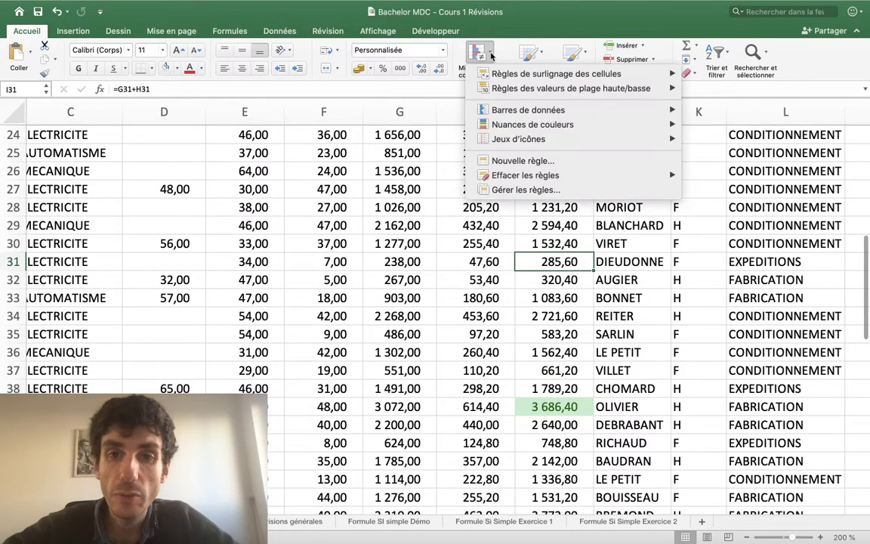
click(521, 190)
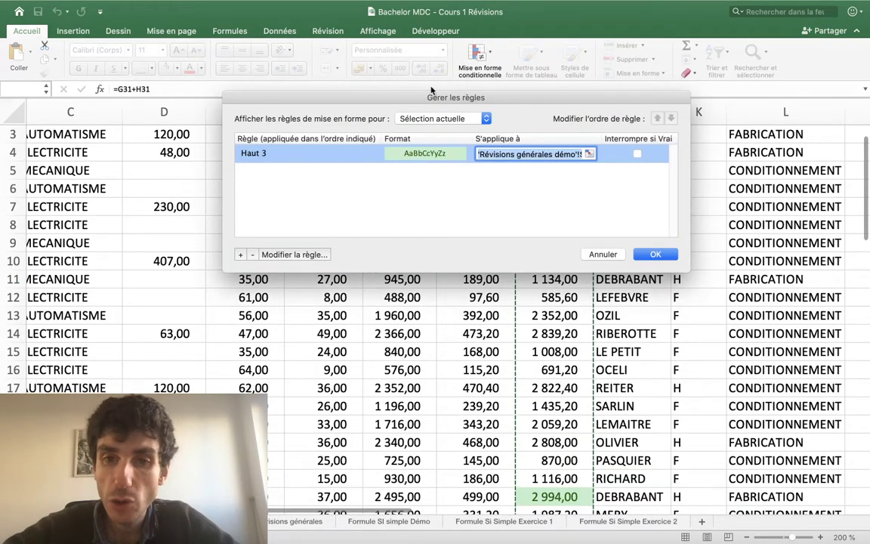
drag(449, 99, 248, 70)
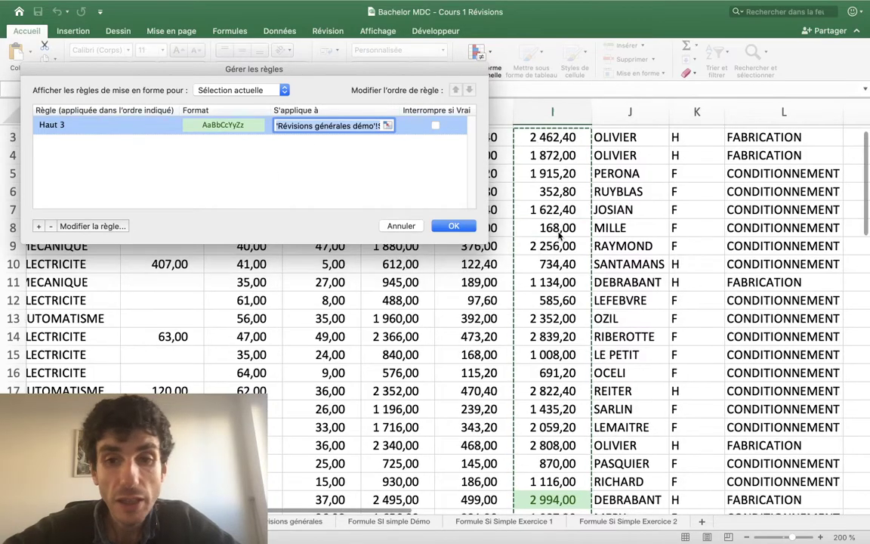
scroll(559, 236, up, 3)
scroll(559, 236, down, 8)
scroll(559, 236, down, 6)
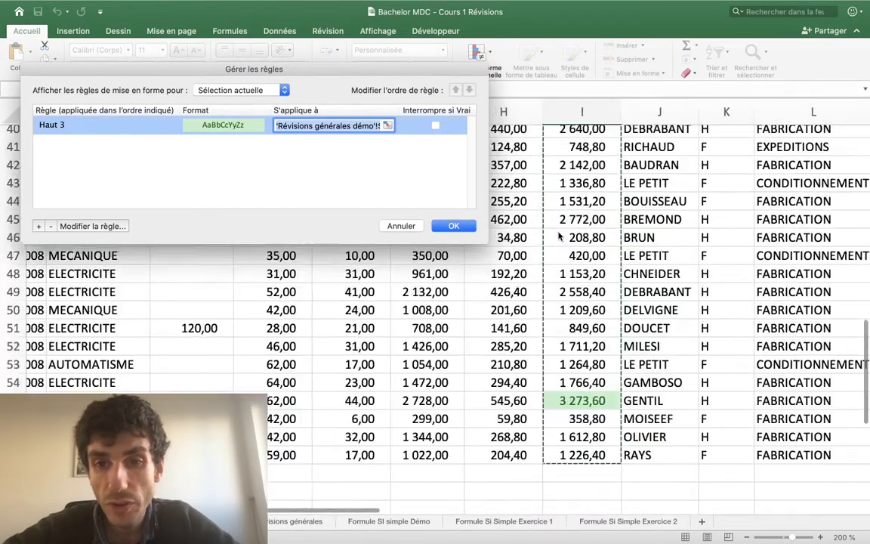
scroll(559, 236, up, 10)
scroll(549, 491, down, 5)
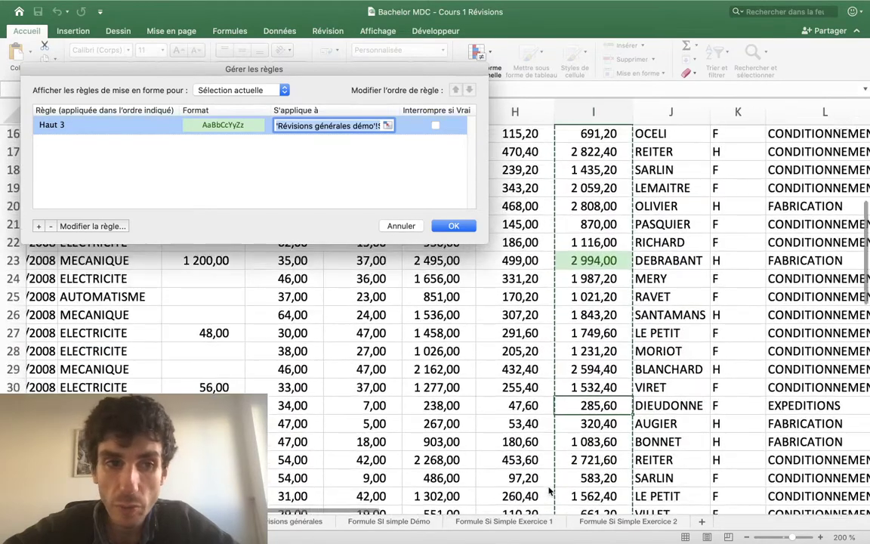
scroll(549, 491, down, 5)
scroll(549, 490, down, 2)
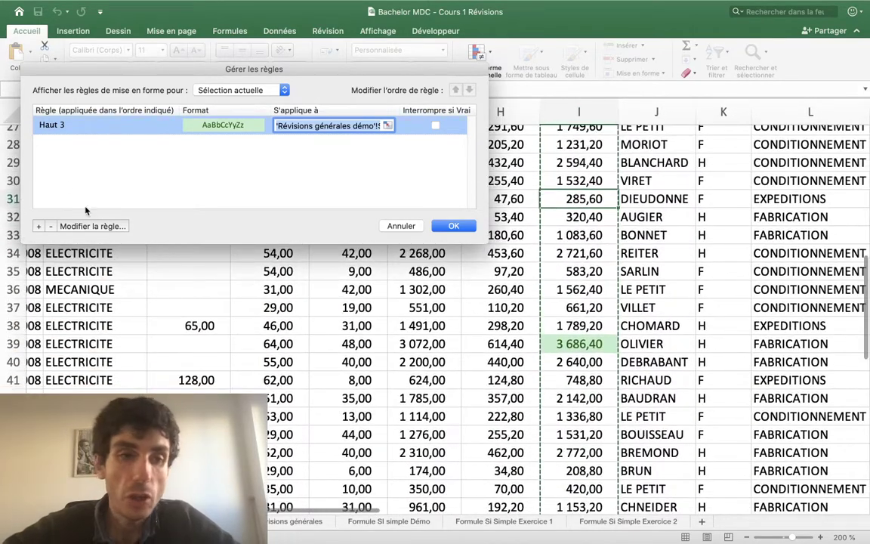
double_click(61, 128)
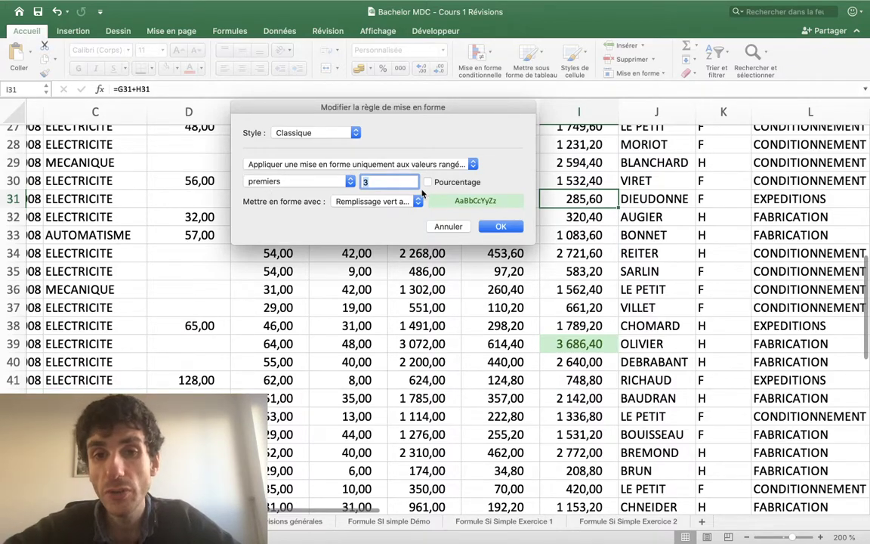
click(500, 226)
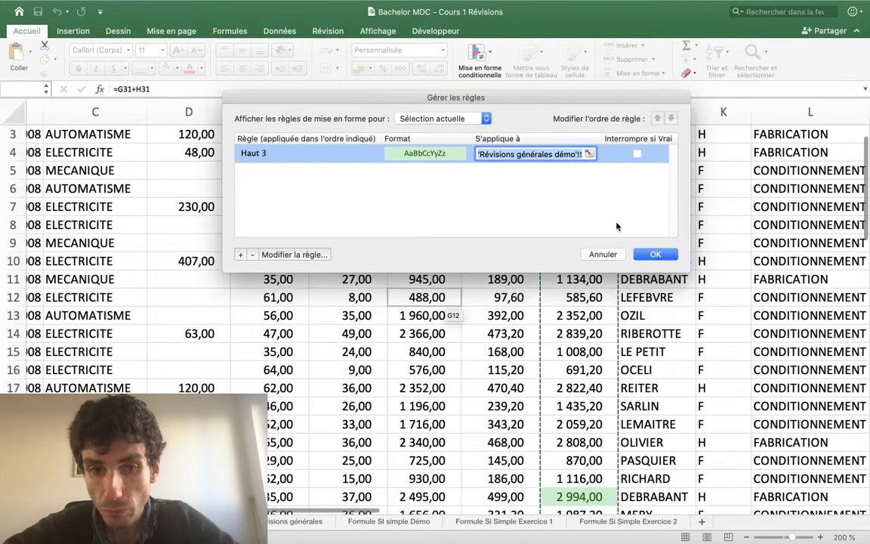
click(250, 254)
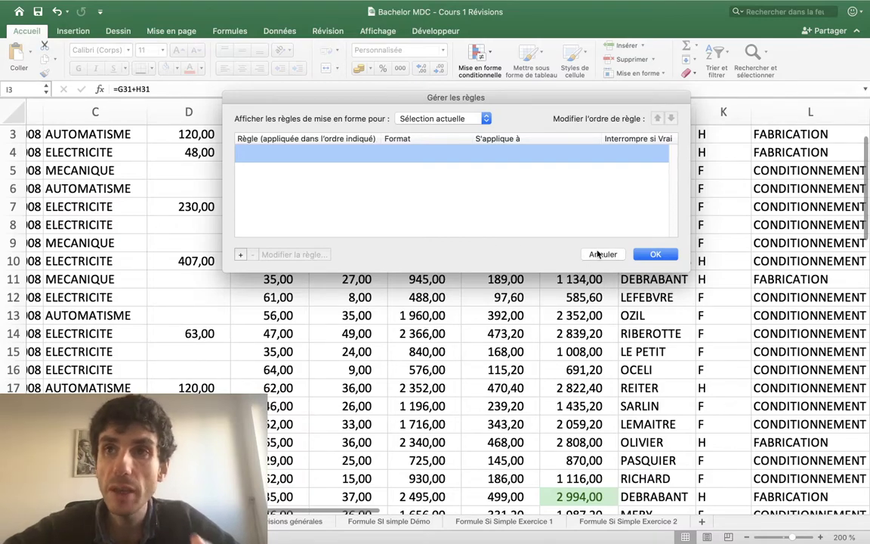
click(596, 254)
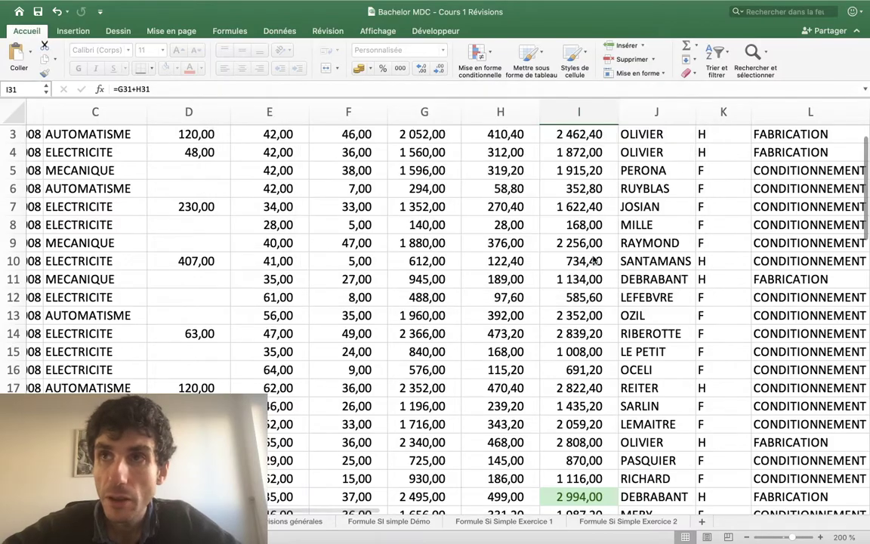
scroll(595, 463, down, 9)
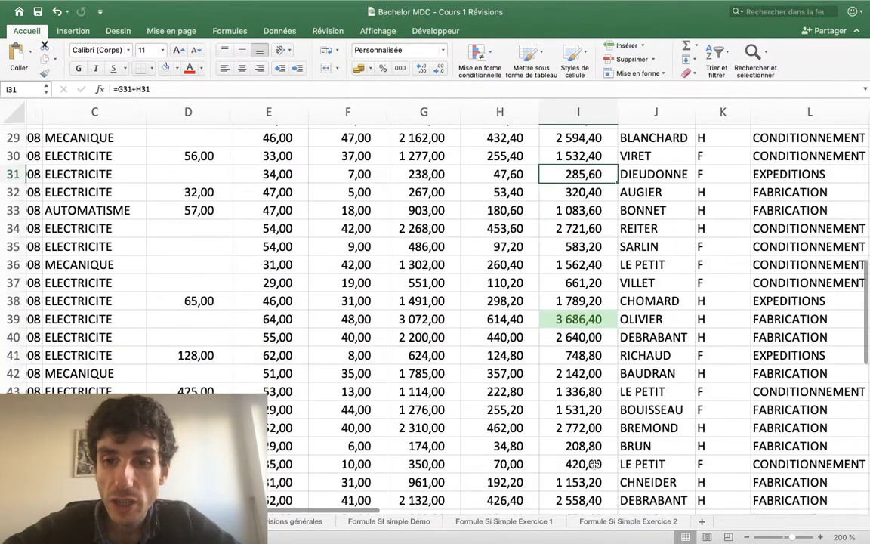
scroll(595, 464, down, 7)
scroll(595, 464, up, 12)
scroll(595, 464, up, 4)
scroll(594, 463, right, 2)
scroll(595, 463, right, 3)
scroll(595, 464, down, 3)
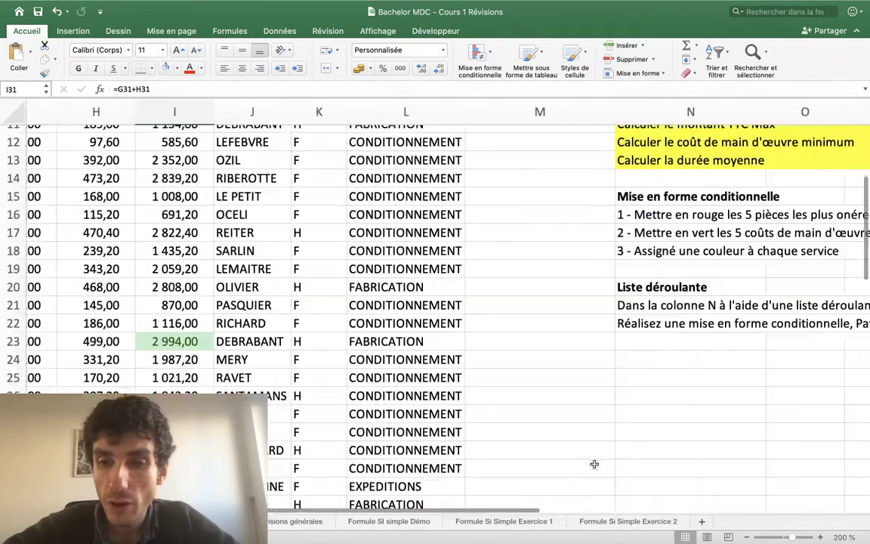
scroll(594, 464, up, 1)
scroll(594, 464, right, 1)
scroll(594, 464, up, 2)
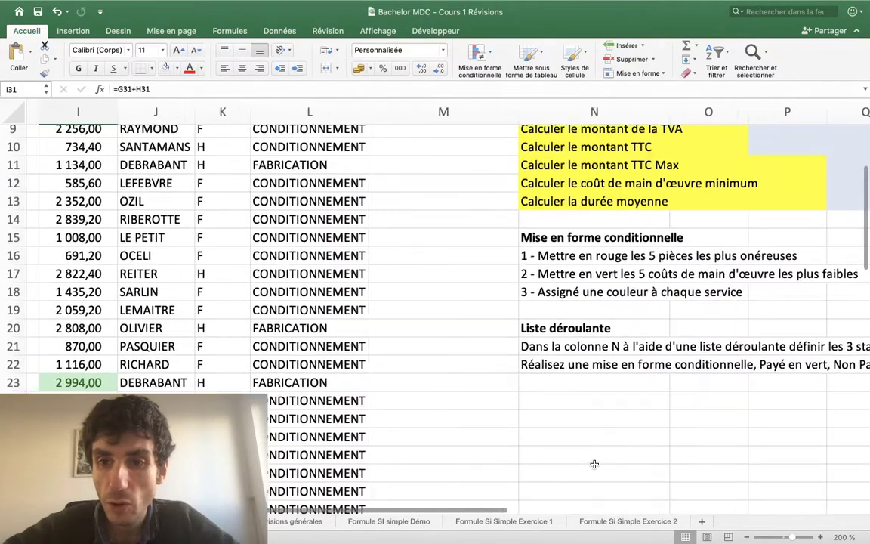
scroll(594, 464, left, 2)
scroll(594, 463, up, 1)
scroll(594, 463, left, 3)
scroll(594, 463, right, 1)
scroll(594, 464, up, 5)
scroll(594, 464, left, 1)
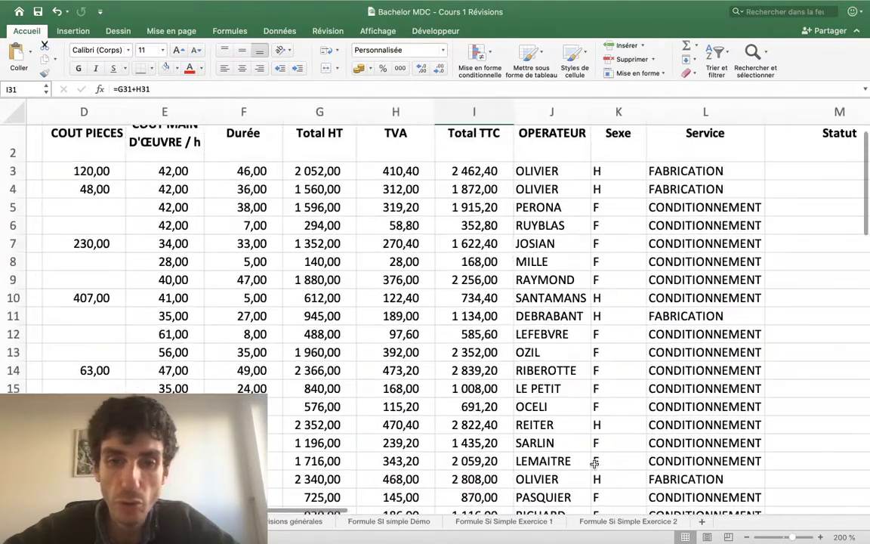
scroll(604, 442, right, 6)
scroll(613, 421, up, 1)
scroll(614, 421, down, 3)
scroll(613, 423, up, 1)
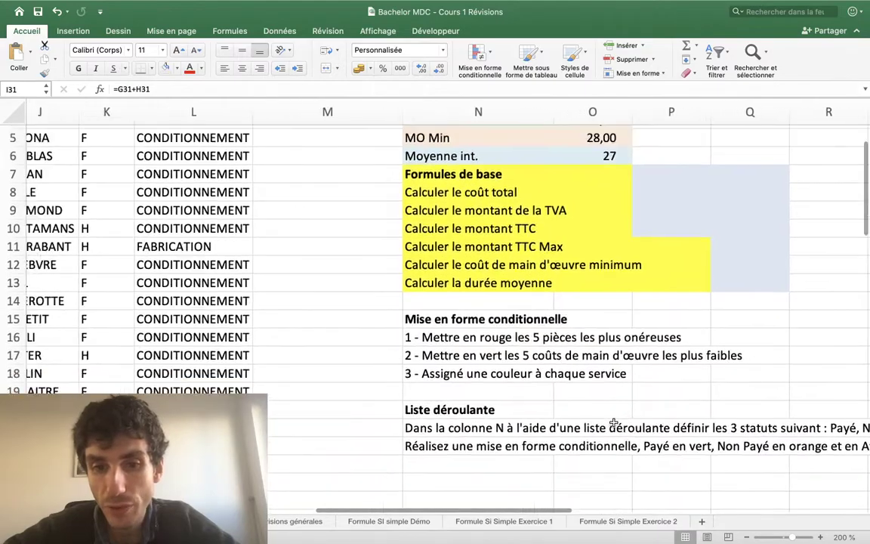
scroll(613, 423, left, 2)
scroll(613, 422, down, 1)
scroll(613, 423, left, 3)
scroll(613, 424, right, 4)
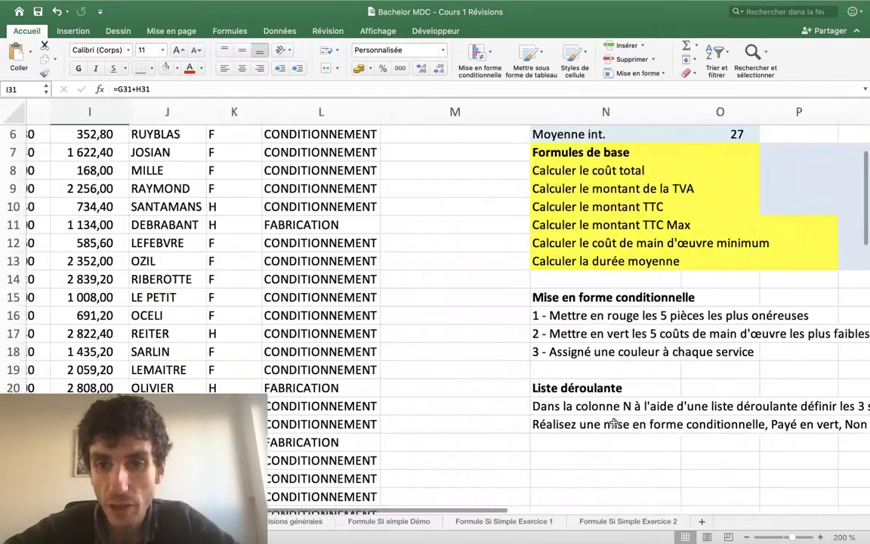
scroll(613, 423, right, 1)
click(527, 317)
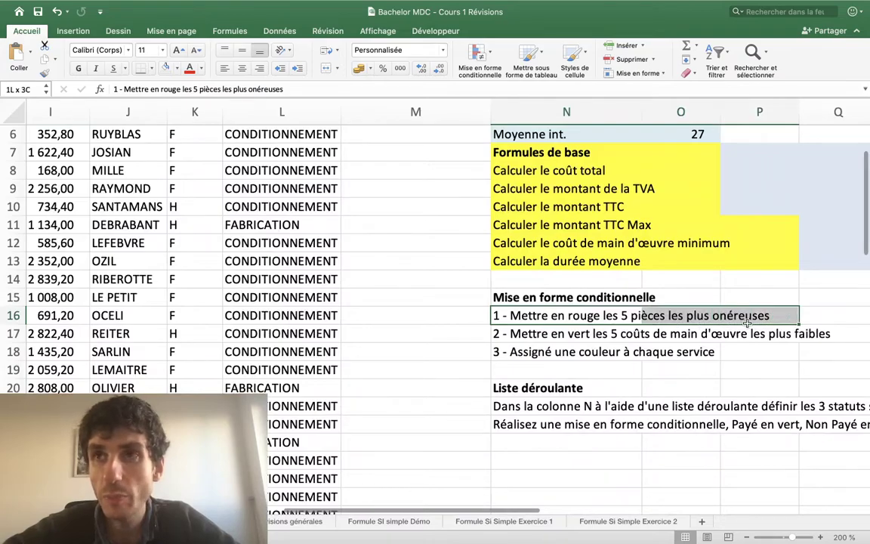
scroll(746, 323, left, 1)
scroll(746, 323, left, 5)
scroll(745, 323, up, 5)
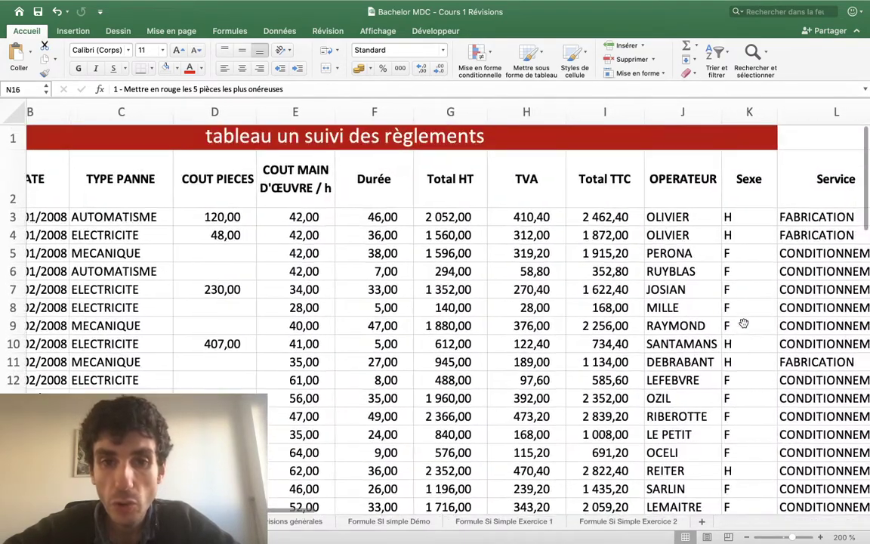
Step: Select the COUT PIECES costs in column D starting at D3
scroll(744, 323, left, 1)
scroll(528, 273, left, 4)
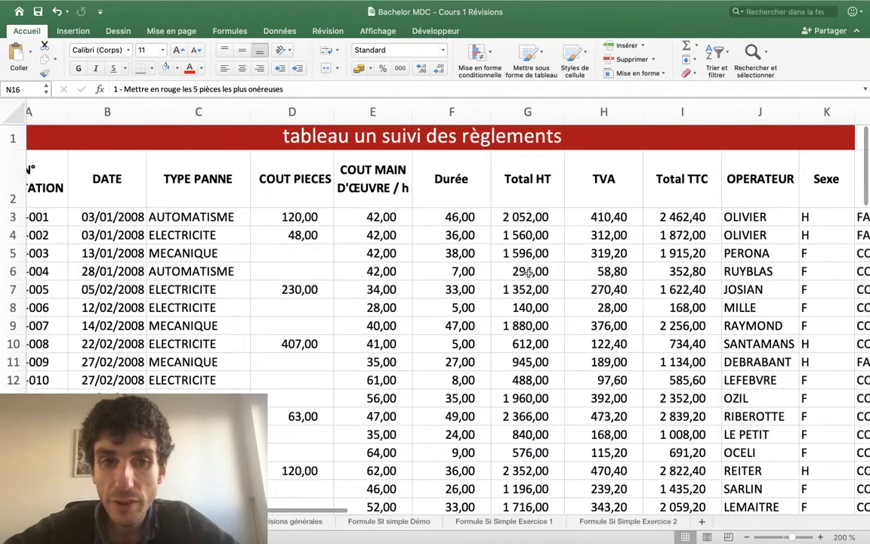
click(301, 217)
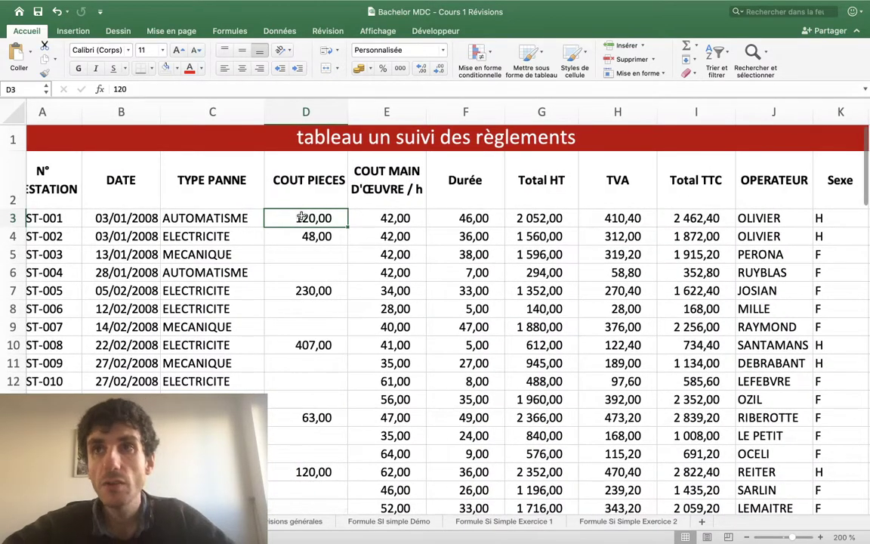
mouse_move(302, 217)
mouse_down()
mouse_move(374, 487)
mouse_move(307, 444)
mouse_move(302, 375)
mouse_up()
scroll(302, 373, up, 15)
scroll(302, 372, down, 1)
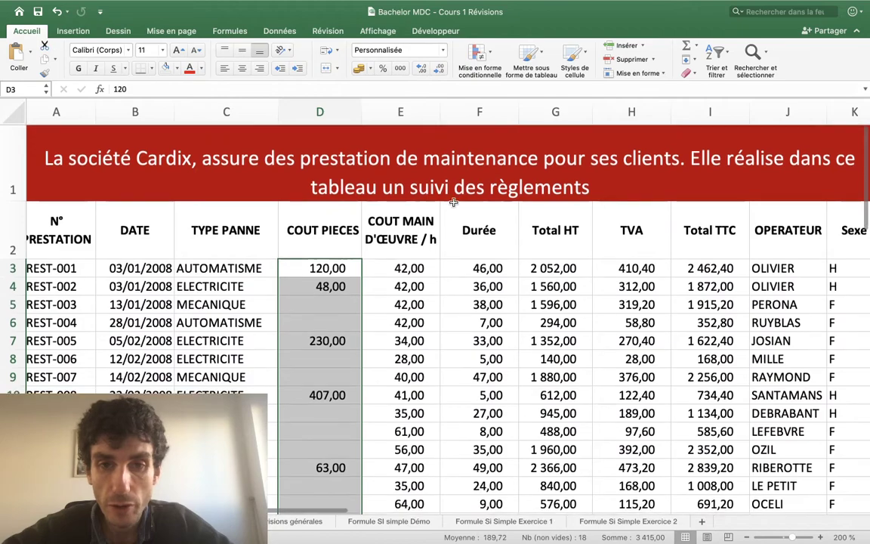
Step: Add a top-5 light red highlight rule to the selected parts costs
click(472, 70)
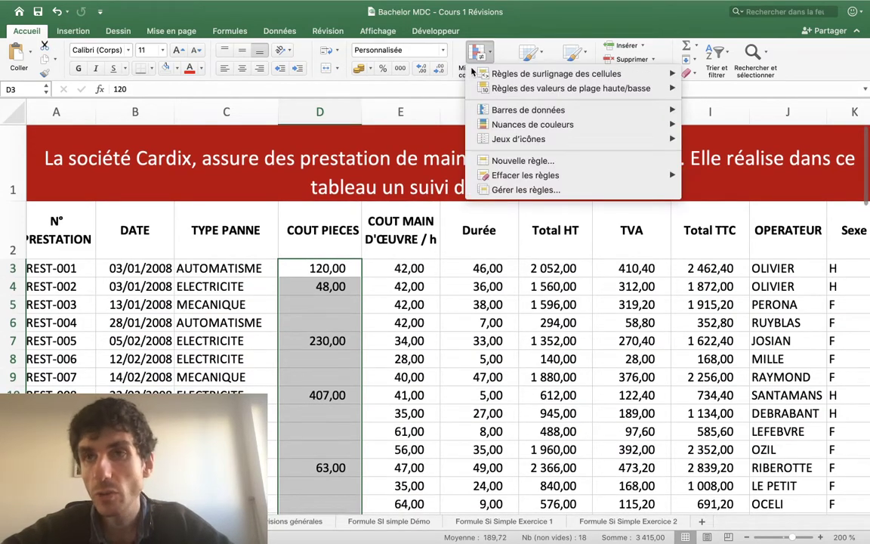
mouse_move(486, 90)
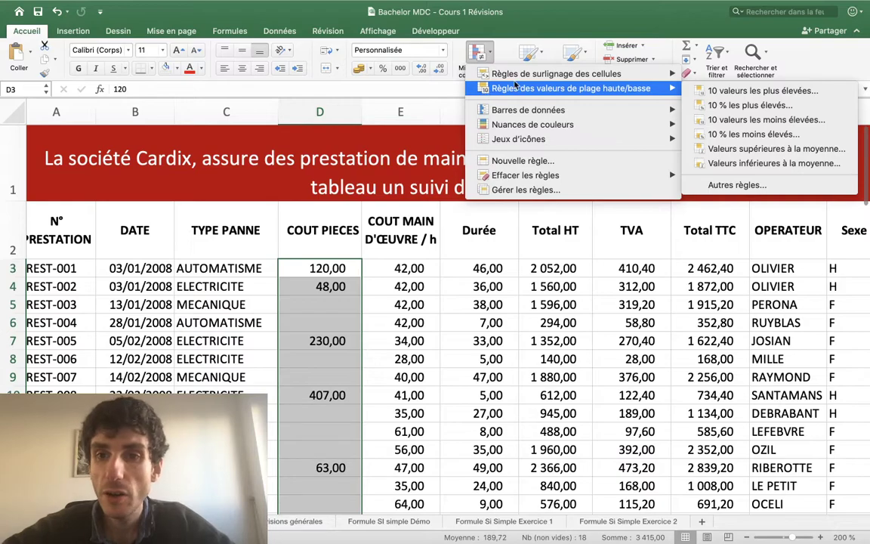
mouse_move(638, 74)
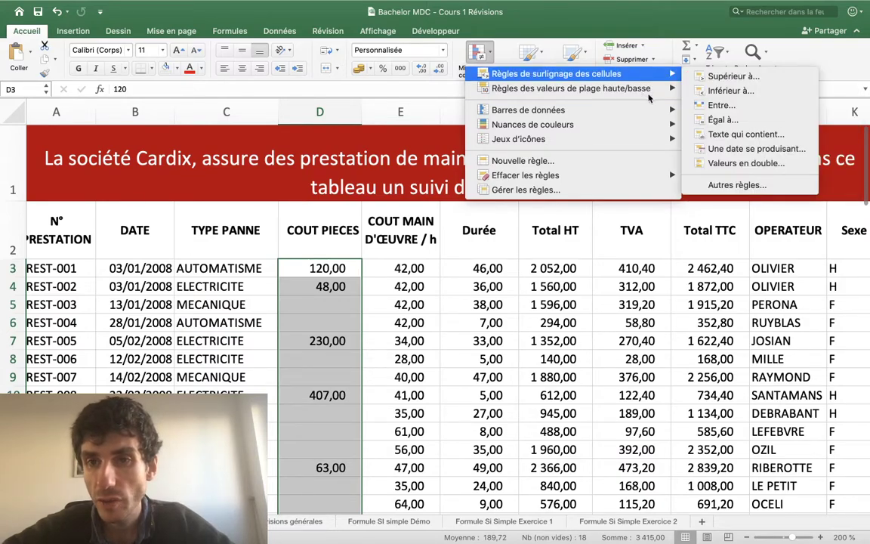
mouse_move(650, 89)
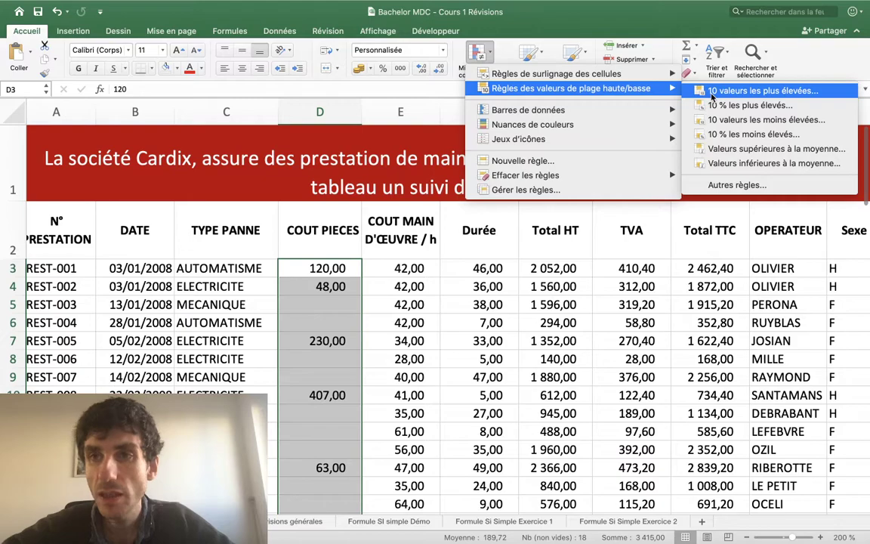
click(712, 92)
text(5)
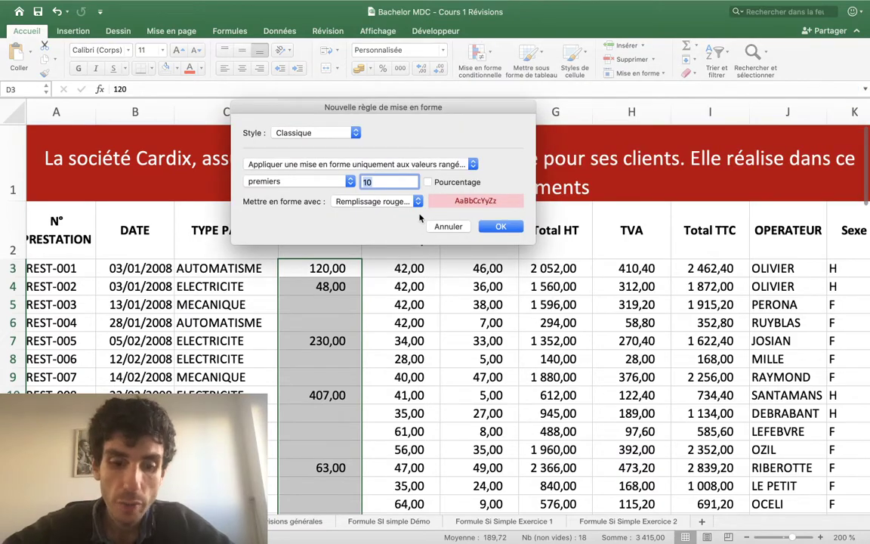
click(506, 225)
scroll(350, 441, down, 6)
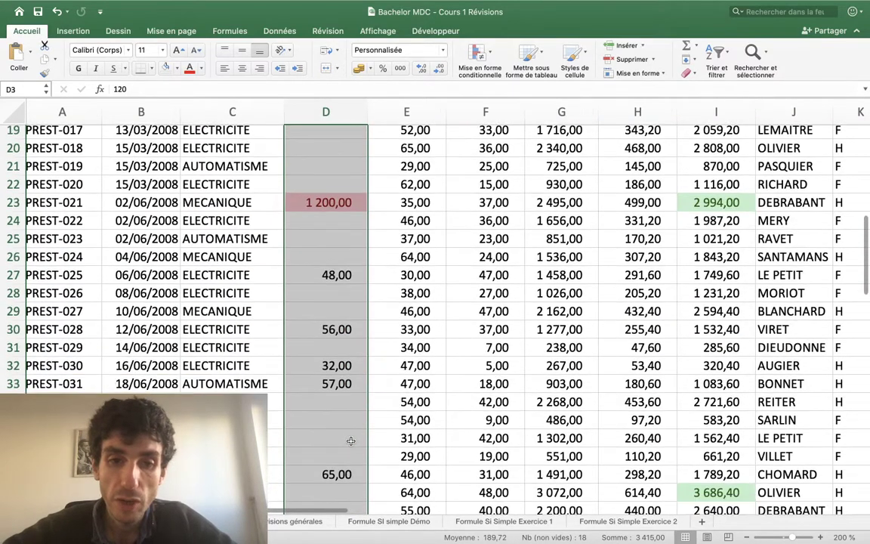
scroll(350, 441, down, 5)
scroll(350, 441, down, 6)
scroll(350, 441, up, 7)
scroll(350, 441, up, 10)
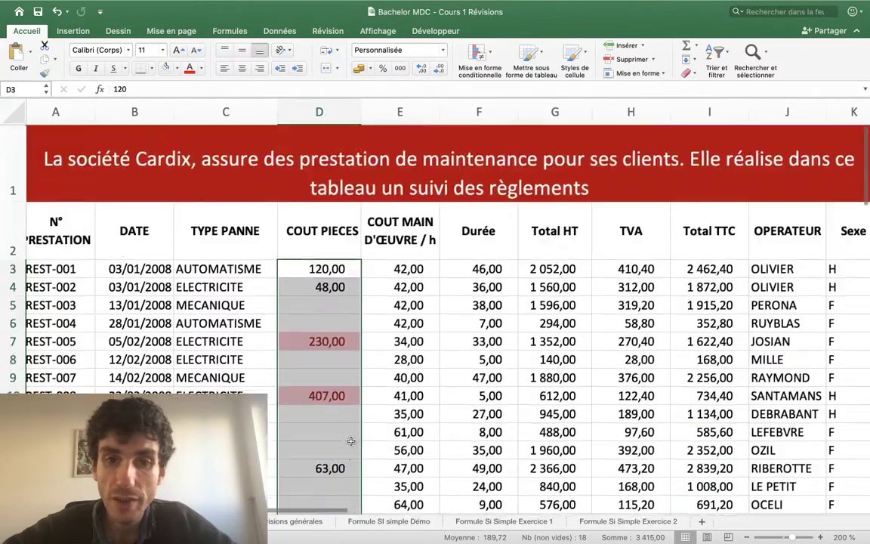
scroll(351, 441, down, 1)
key(ctrl+Right)
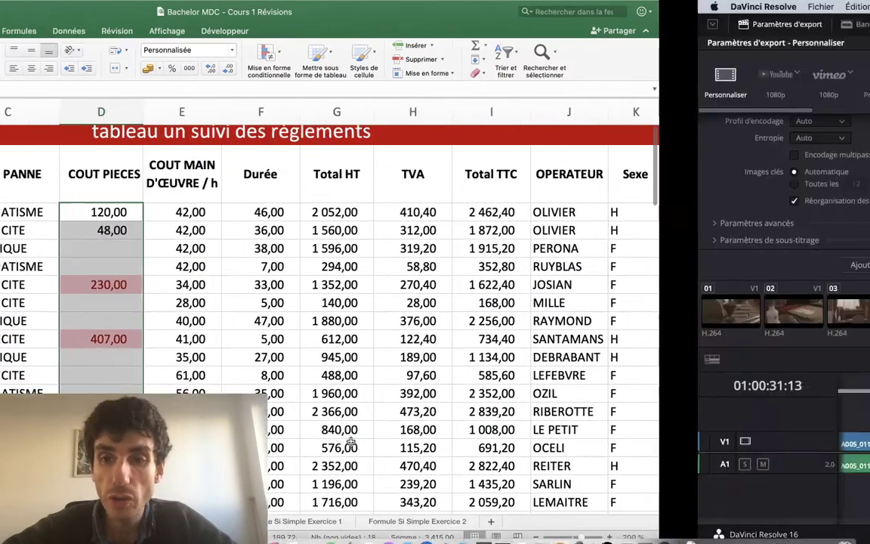
key(ctrl+Left)
Step: Look over the exercise instructions to the right of the table
scroll(471, 410, right, 10)
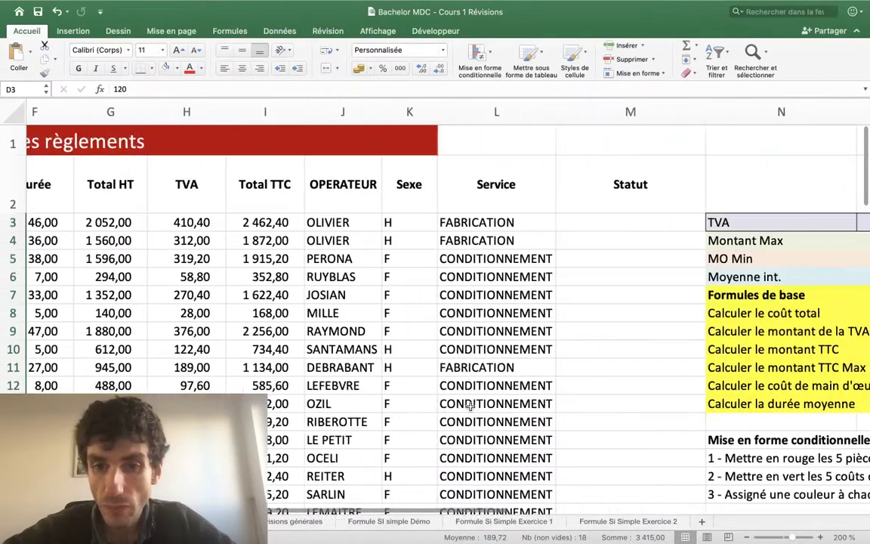
key(ctrl+Right)
key(ctrl+Left)
scroll(471, 410, left, 10)
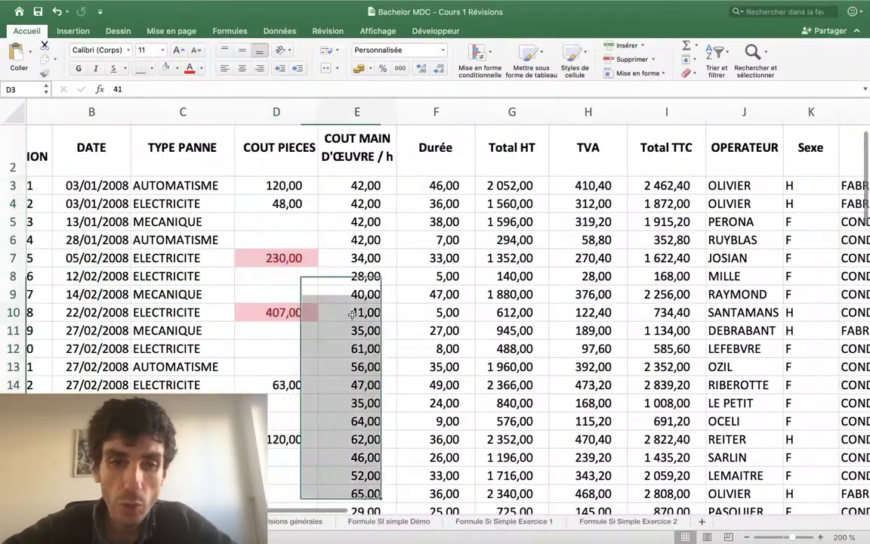
Step: Reselect the COUT PIECES costs from D3 down to D58
click(352, 314)
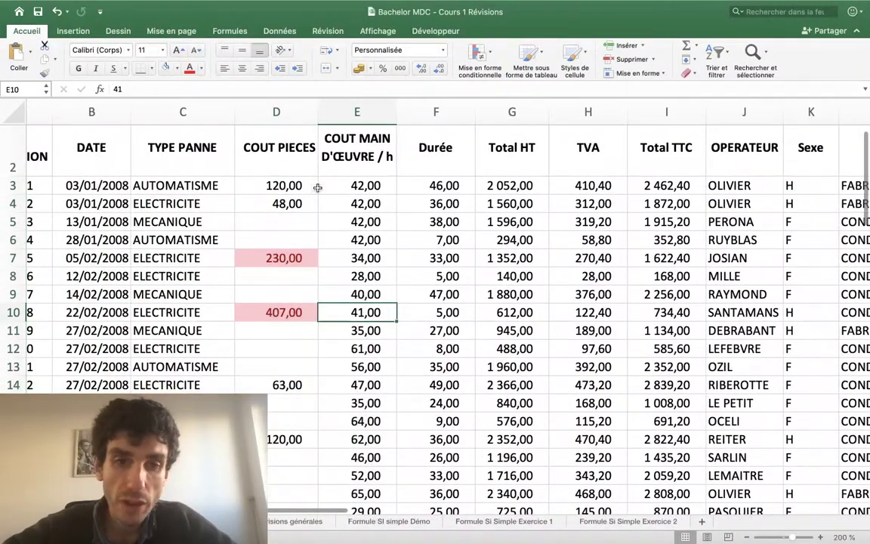
drag(283, 185, 290, 313)
drag(268, 447, 296, 527)
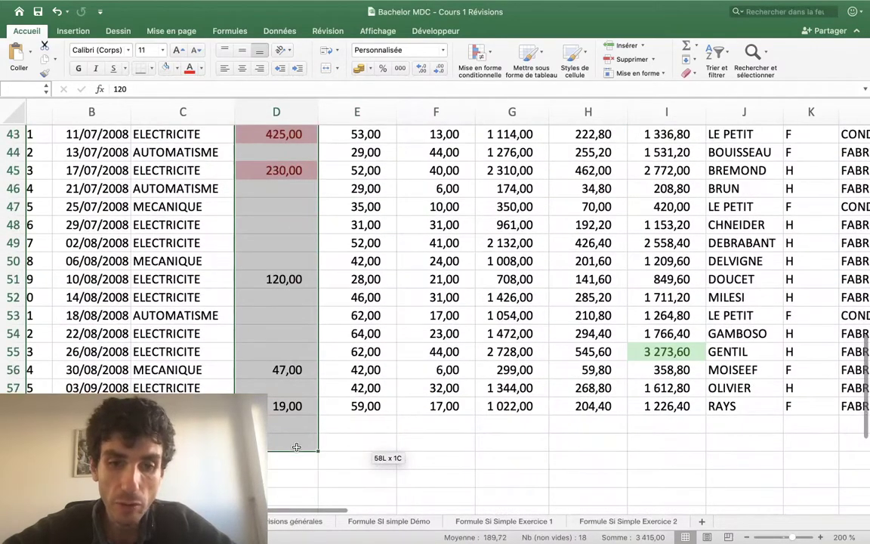
drag(297, 527, 289, 406)
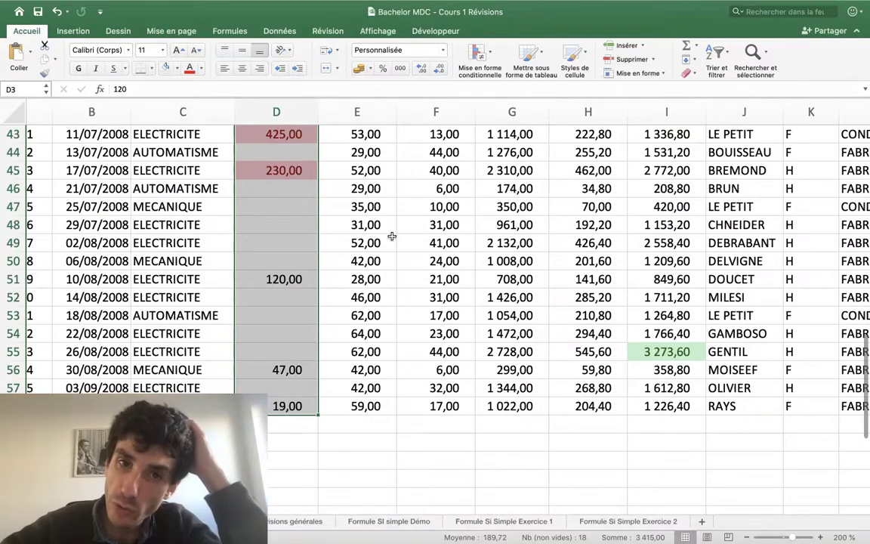
scroll(389, 329, up, 15)
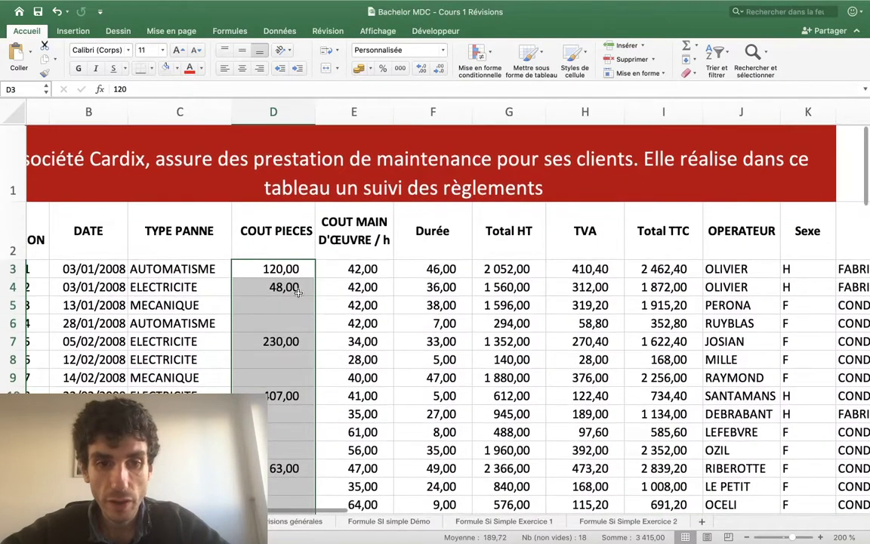
drag(295, 270, 313, 542)
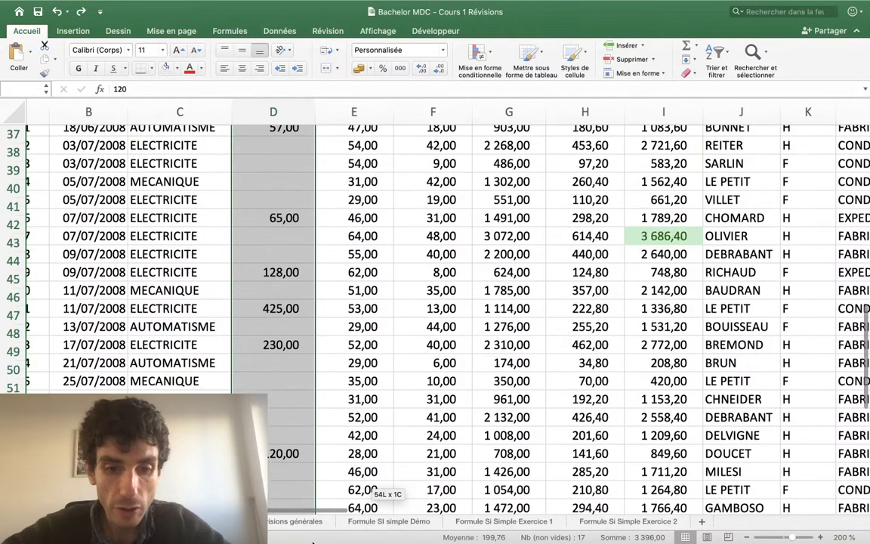
drag(313, 542, 289, 477)
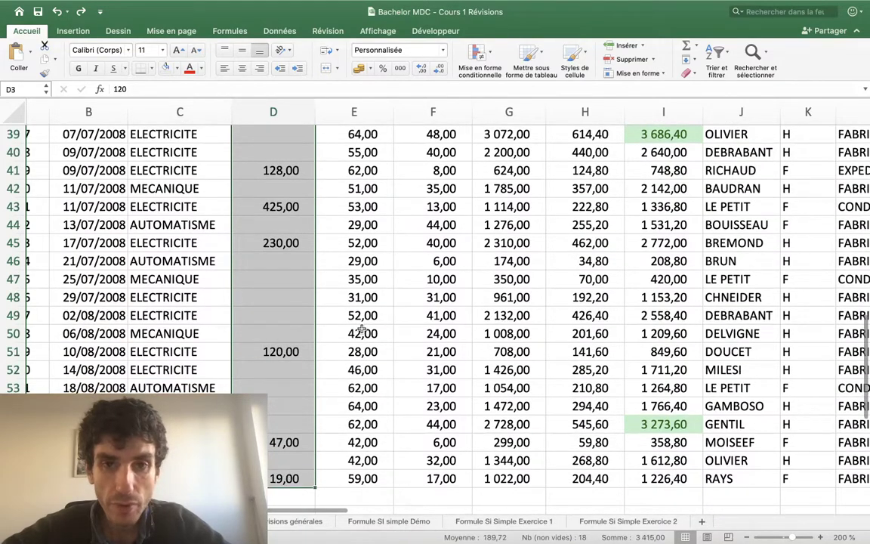
click(467, 61)
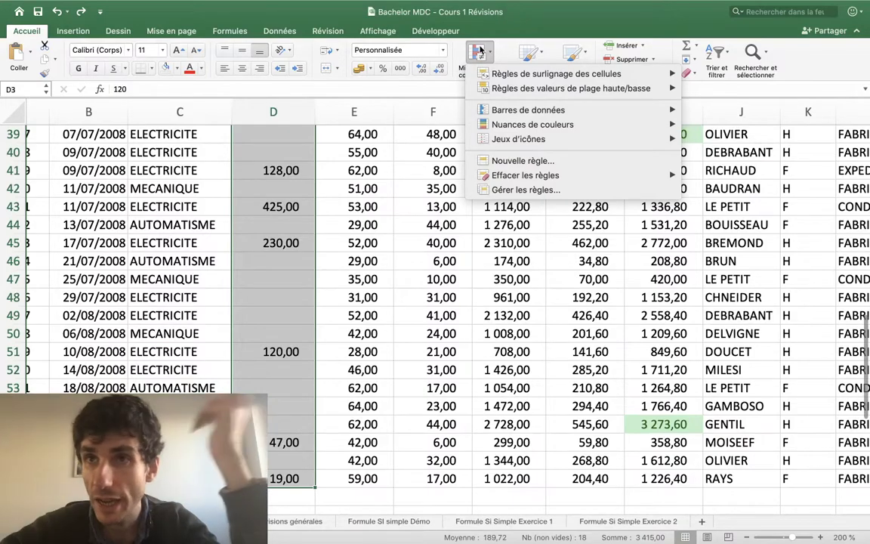
Step: Apply a 'valeurs les plus élevées' light red rule with count 5 to D3:D58
mouse_move(502, 74)
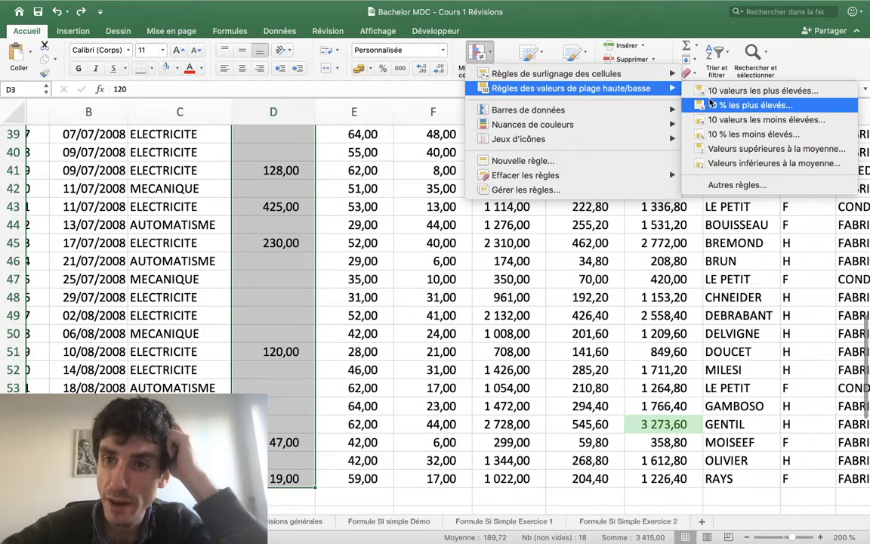
click(721, 90)
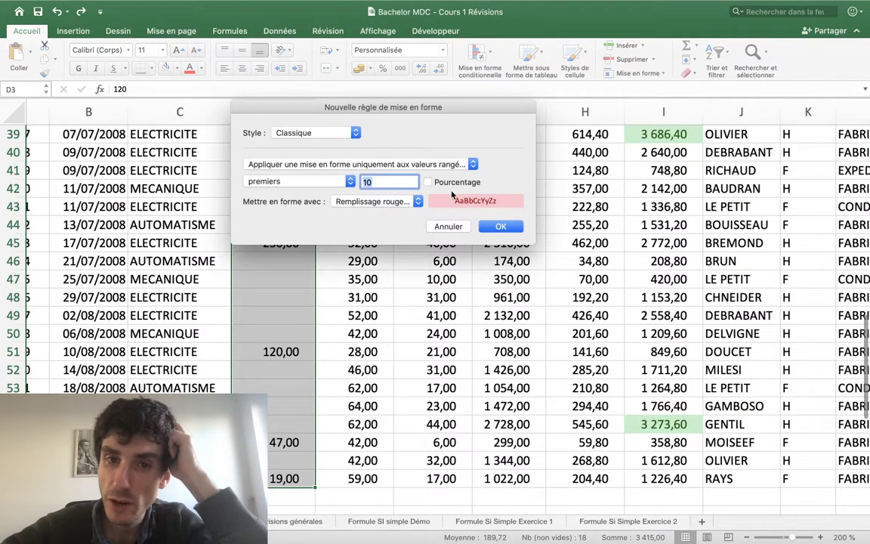
key(BackSpace)
text(5)
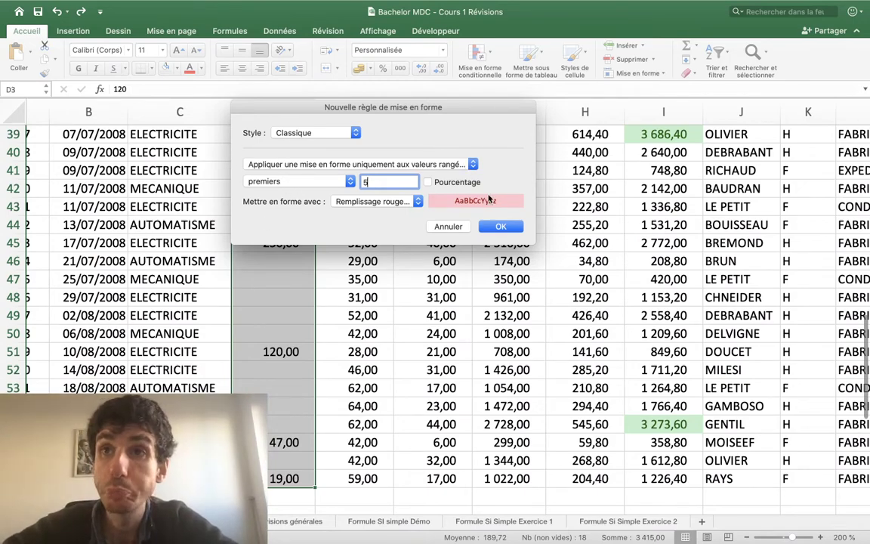
key(Return)
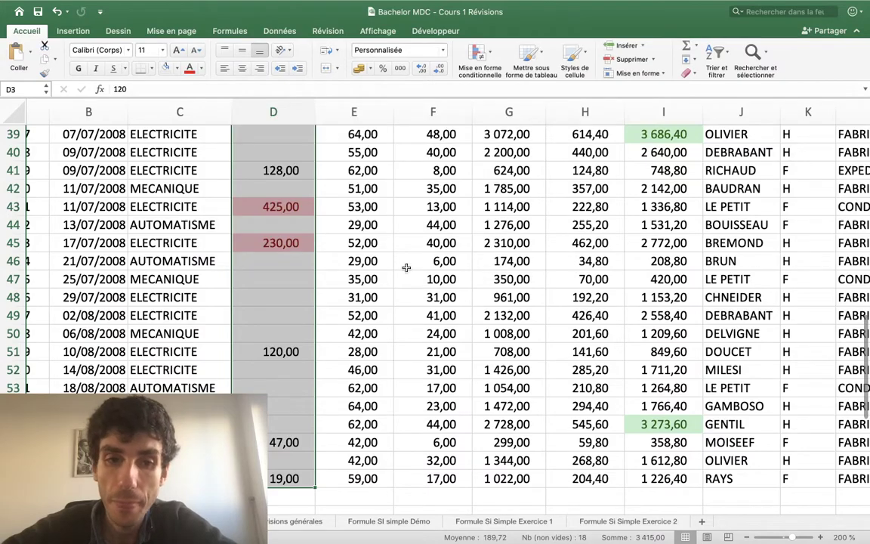
scroll(407, 266, up, 15)
Step: Fill the first task line N16:P16 in yellow from Couleurs standard
scroll(406, 266, right, 3)
scroll(407, 267, right, 5)
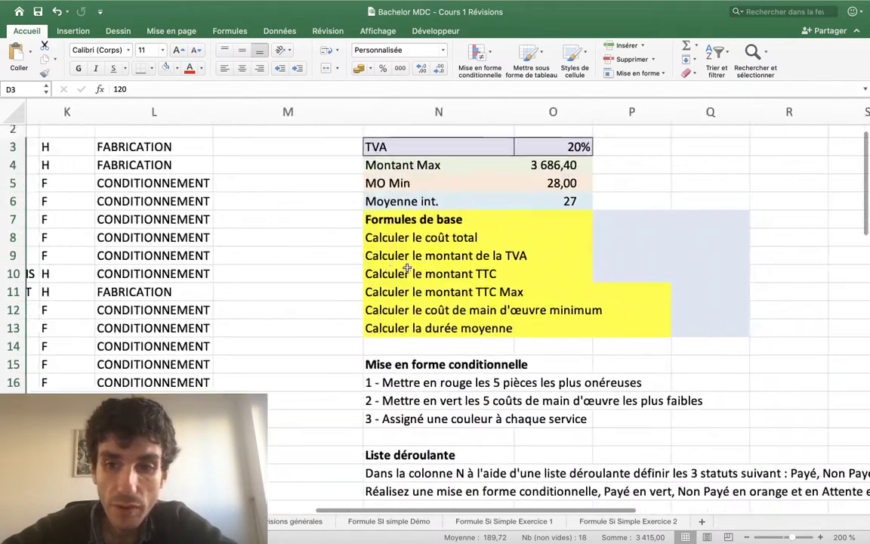
drag(411, 368, 555, 366)
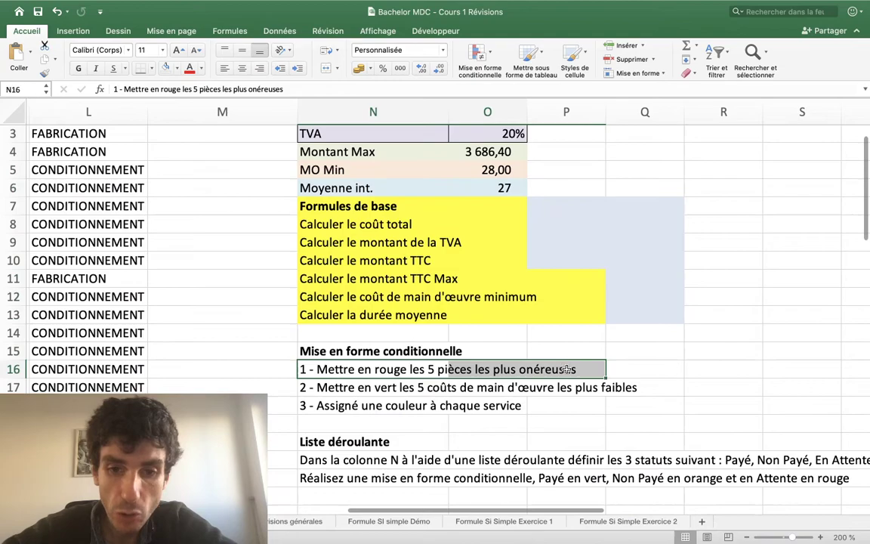
click(177, 68)
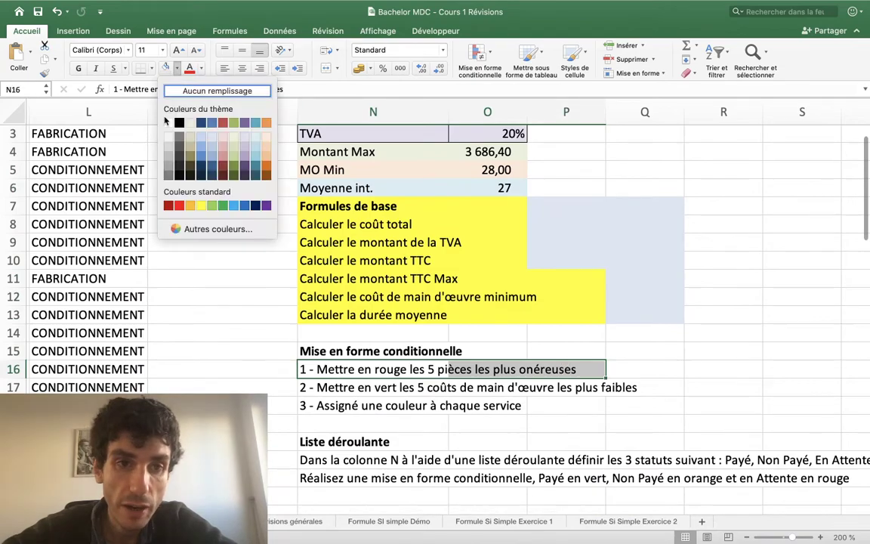
click(200, 206)
Step: Select the second task line in row 17
scroll(256, 276, down, 2)
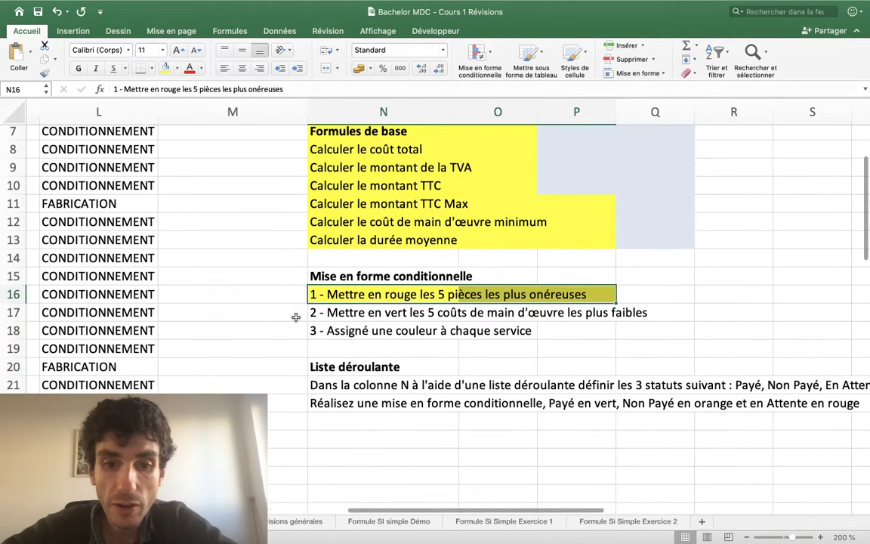
scroll(369, 266, down, 2)
mouse_move(364, 247)
mouse_down()
mouse_move(589, 256)
mouse_move(602, 241)
mouse_up()
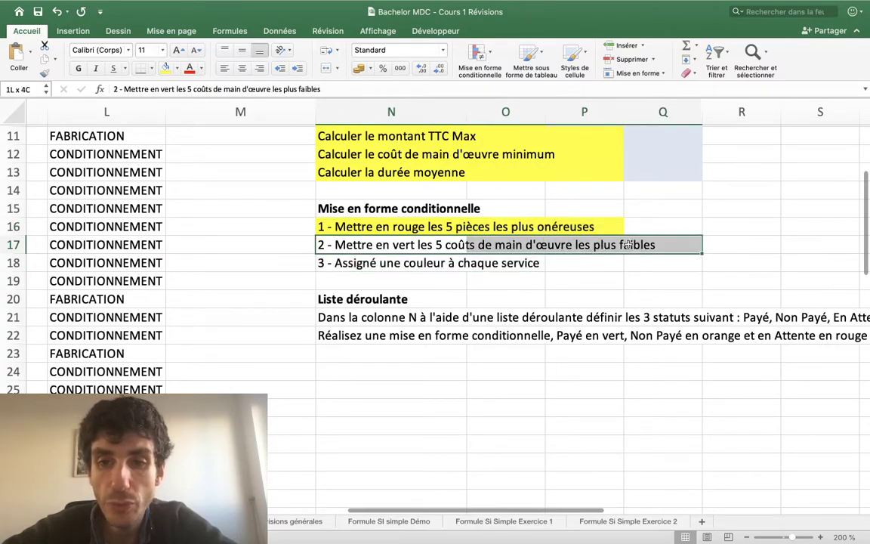
Step: Select the Total TTC cells from I3 to I5
scroll(629, 244, left, 10)
scroll(628, 244, up, 4)
scroll(629, 244, up, 4)
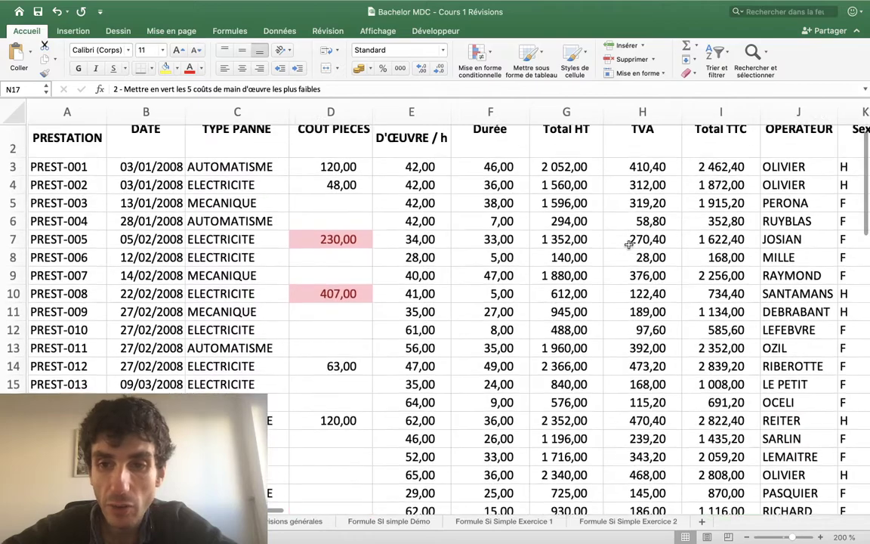
scroll(628, 244, up, 3)
scroll(628, 244, right, 1)
scroll(628, 244, down, 2)
scroll(625, 238, right, 1)
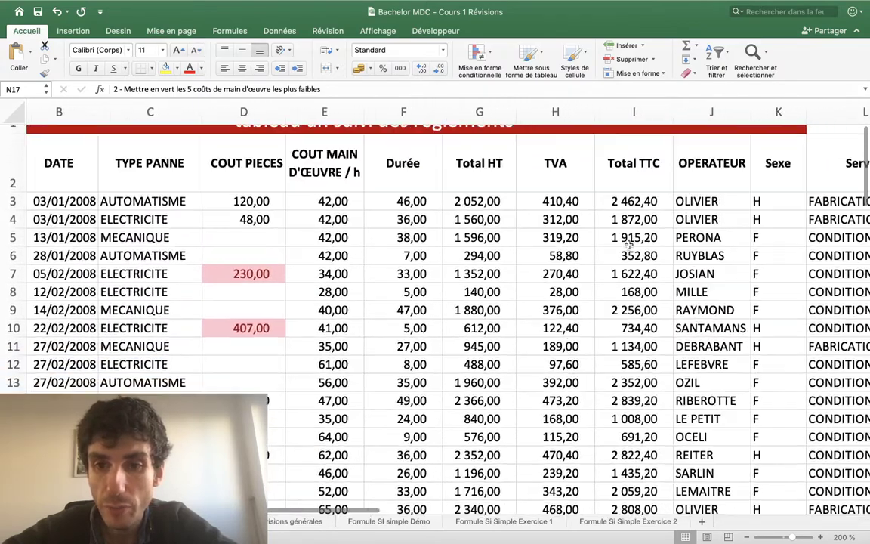
drag(601, 194, 607, 226)
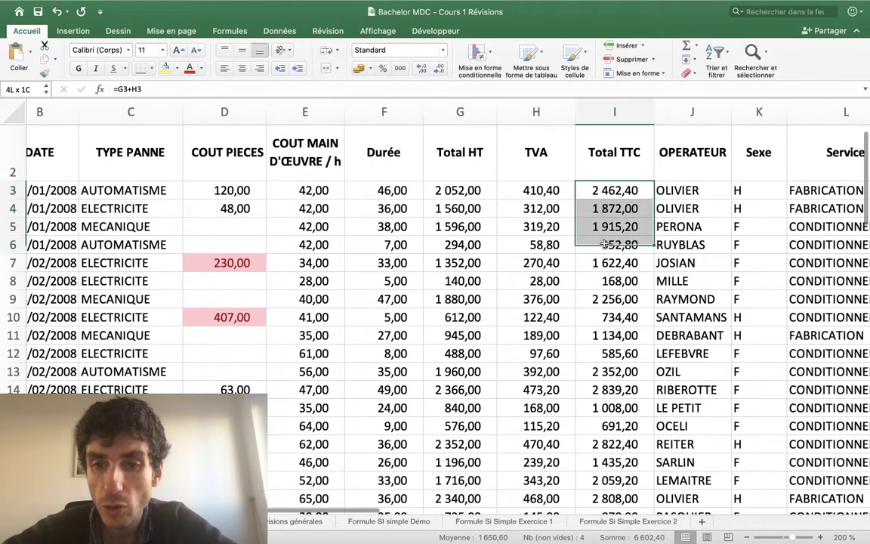
click(607, 226)
Step: Select the first few labour cost cells in column E
scroll(607, 225, down, 7)
scroll(606, 226, right, 1)
scroll(606, 226, down, 3)
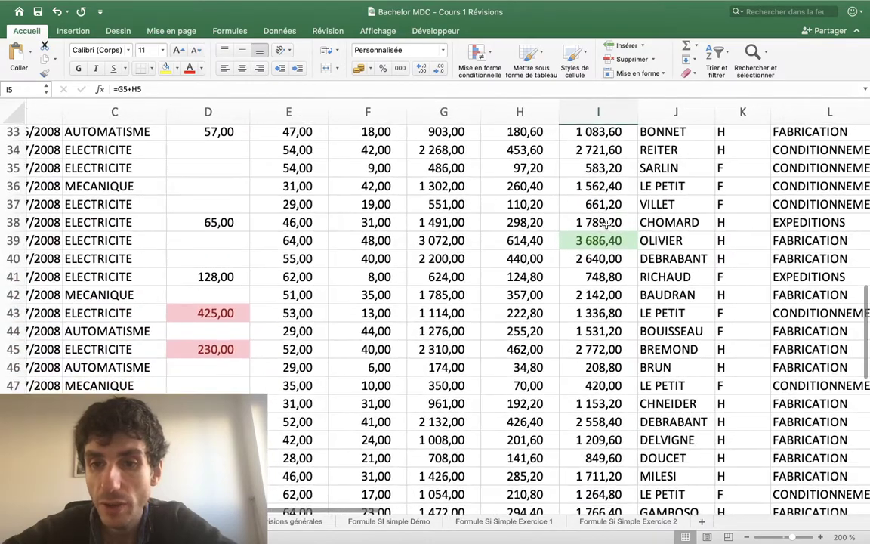
scroll(606, 225, down, 3)
scroll(607, 226, down, 2)
scroll(606, 226, up, 10)
scroll(606, 226, up, 5)
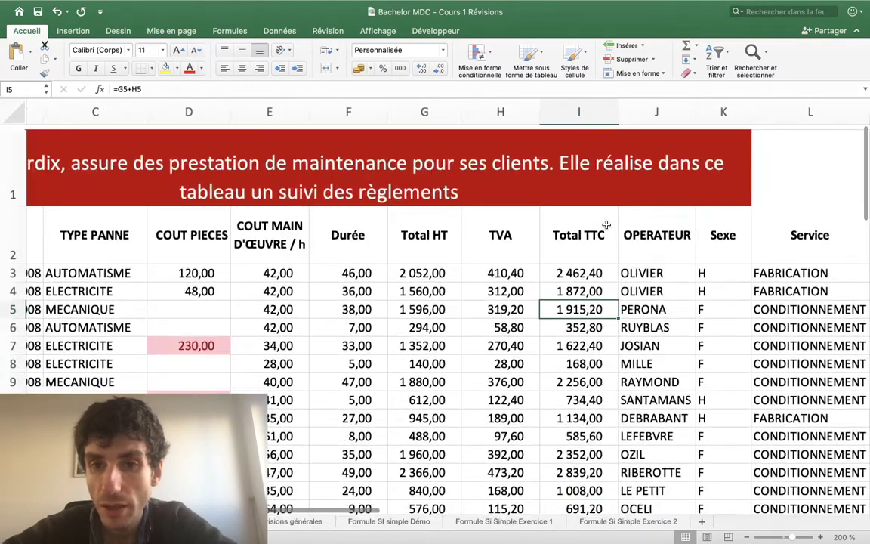
scroll(606, 226, right, 1)
scroll(607, 225, left, 1)
scroll(607, 226, left, 1)
scroll(606, 226, down, 1)
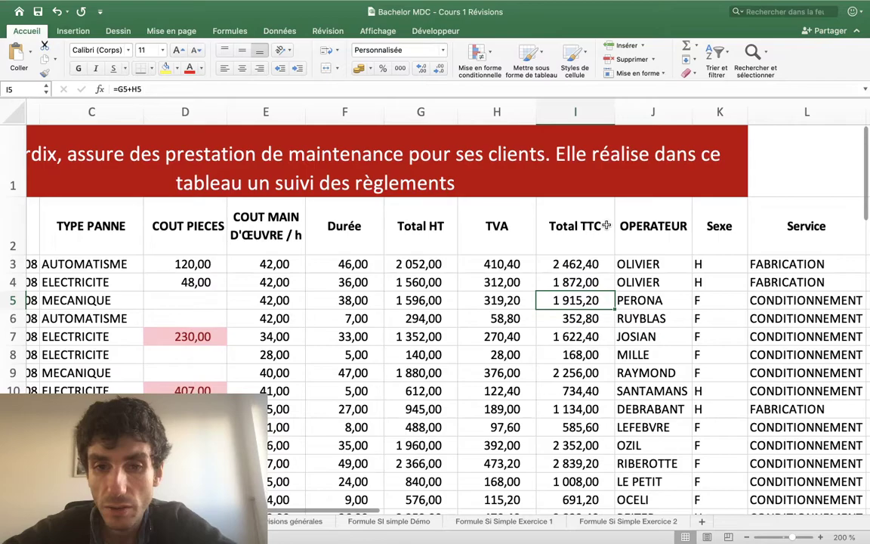
scroll(607, 225, left, 3)
scroll(606, 225, down, 1)
scroll(607, 225, up, 2)
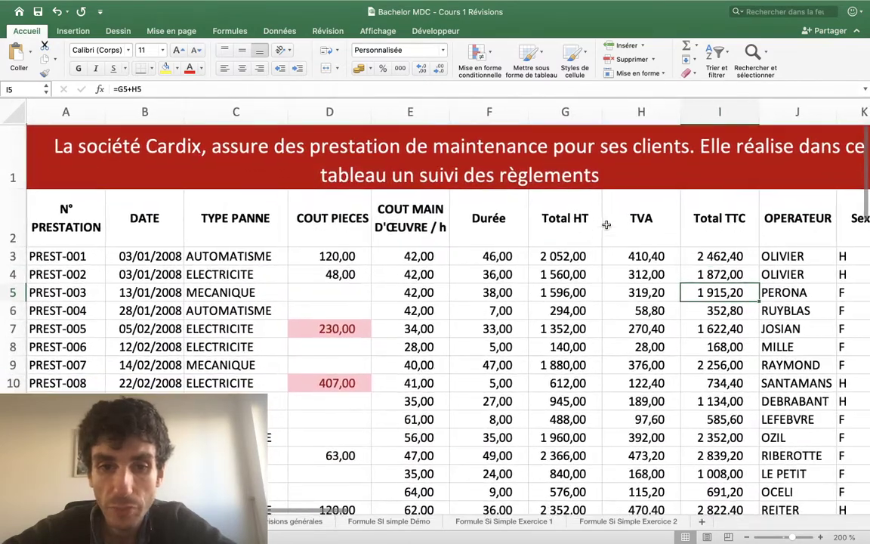
drag(419, 256, 407, 318)
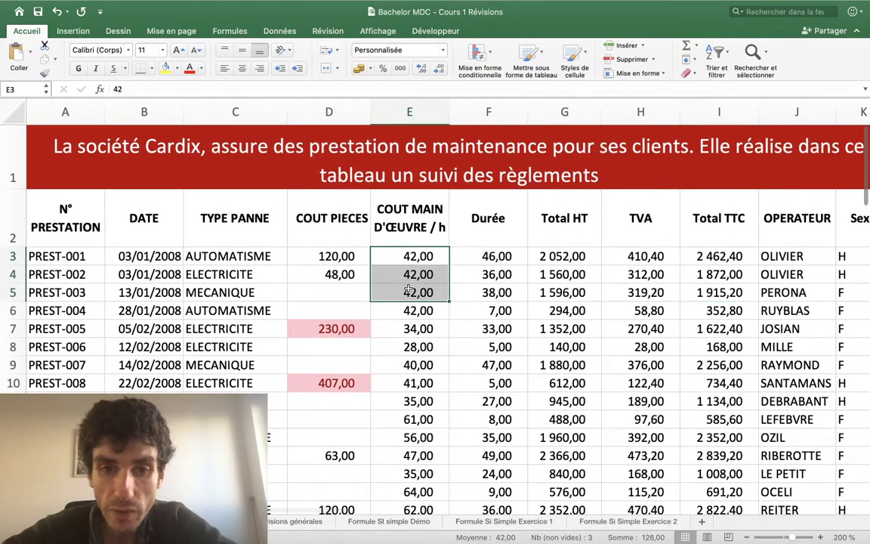
scroll(411, 197, down, 2)
scroll(411, 195, up, 1)
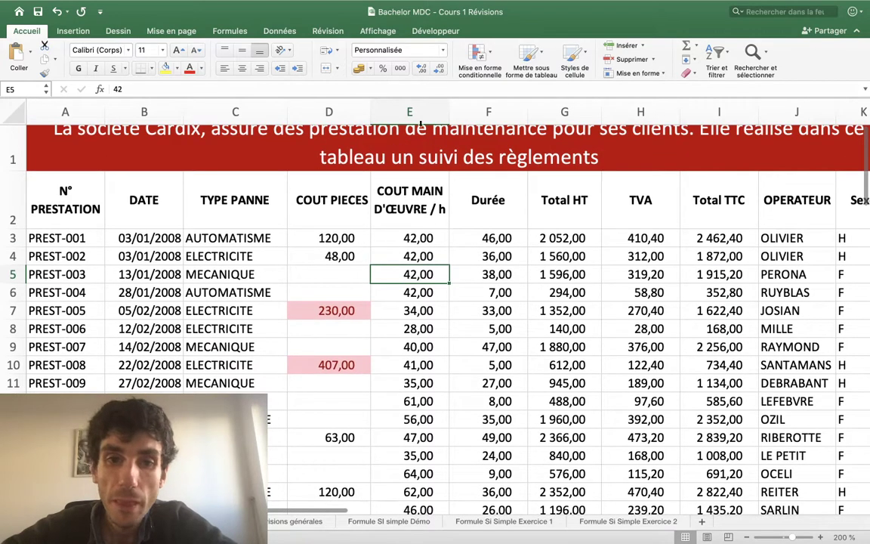
Step: Select the COUT MAIN D'ŒUVRE / h values from E3 down to E58
click(388, 108)
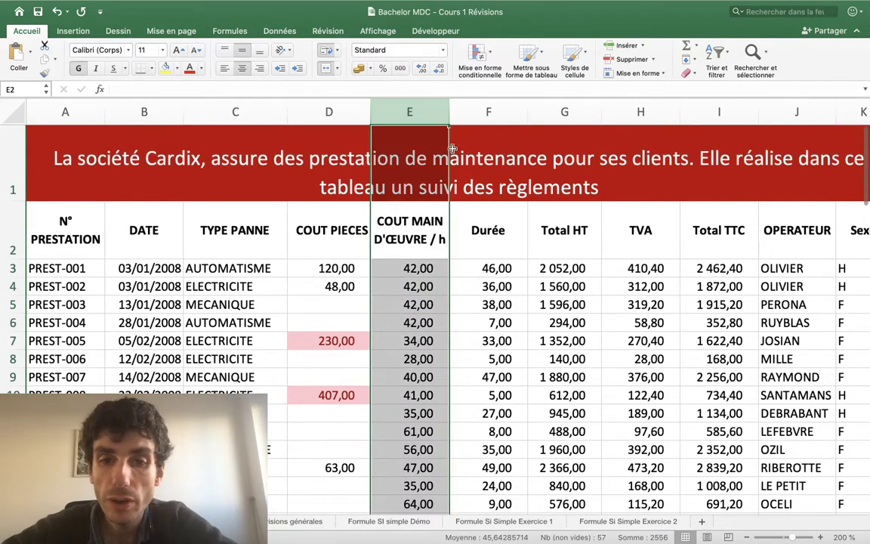
click(387, 251)
scroll(388, 249, down, 2)
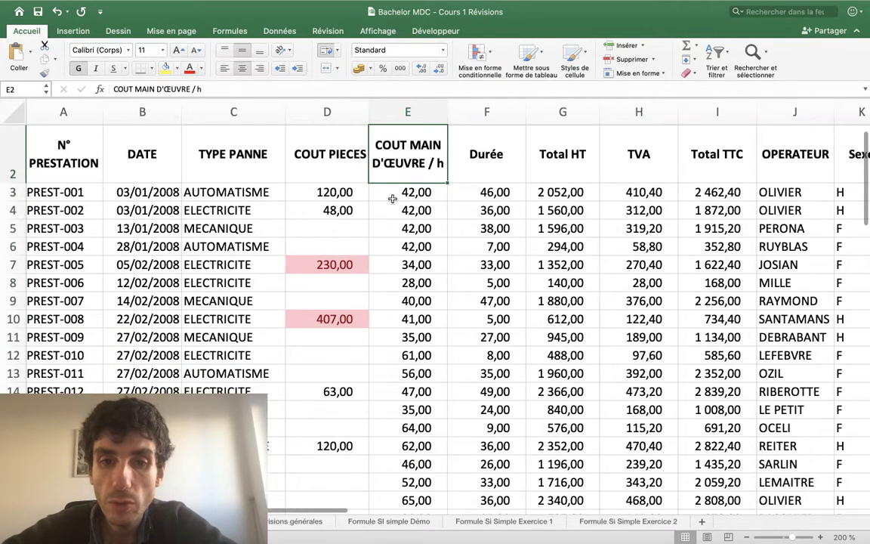
click(393, 195)
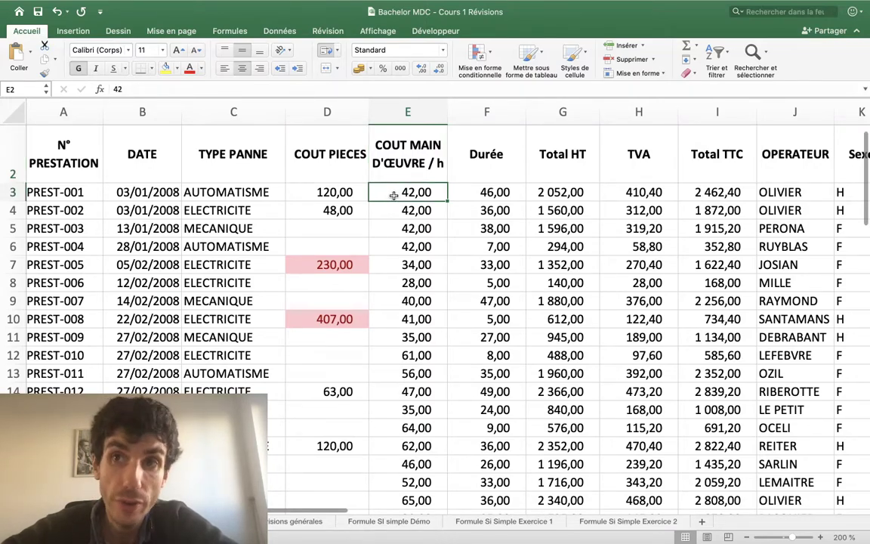
mouse_move(394, 195)
mouse_down()
mouse_move(444, 489)
mouse_move(409, 461)
mouse_up()
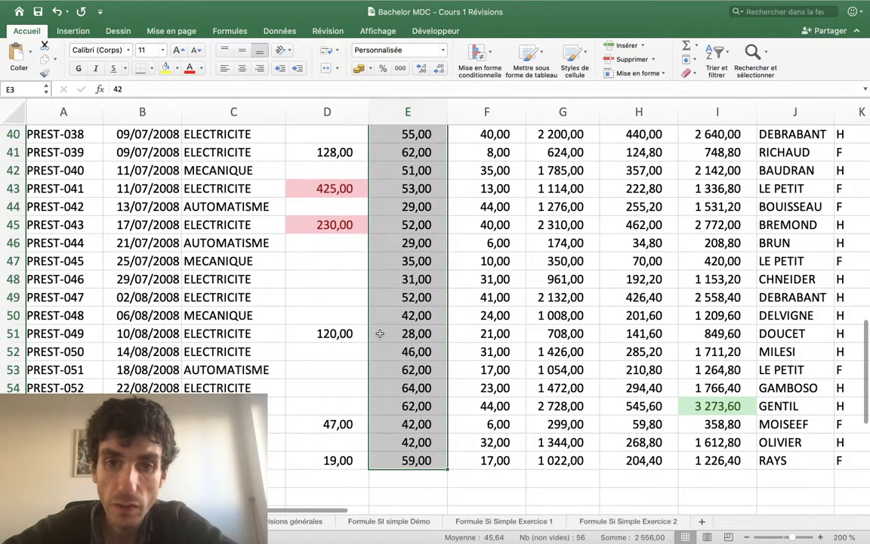
scroll(379, 333, up, 15)
Step: Start a lowest-values conditional formatting rule, then cancel it
click(477, 54)
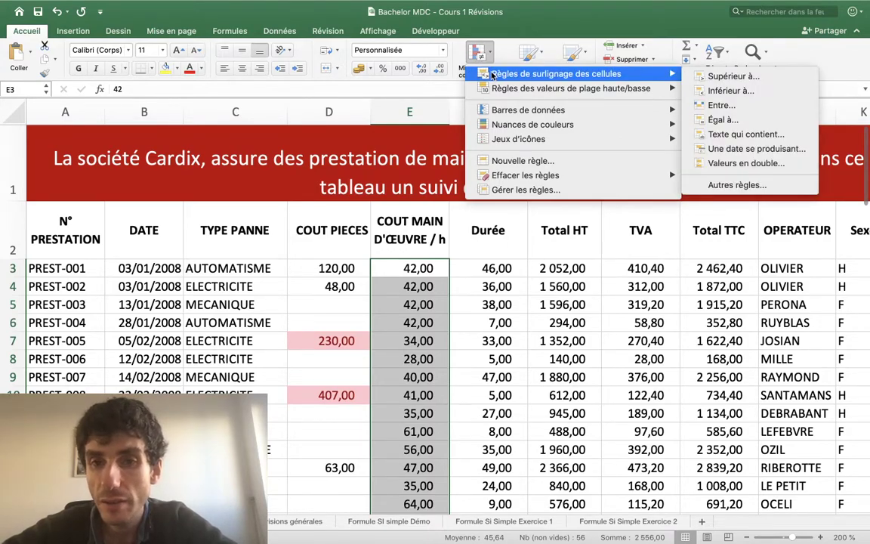
mouse_move(518, 89)
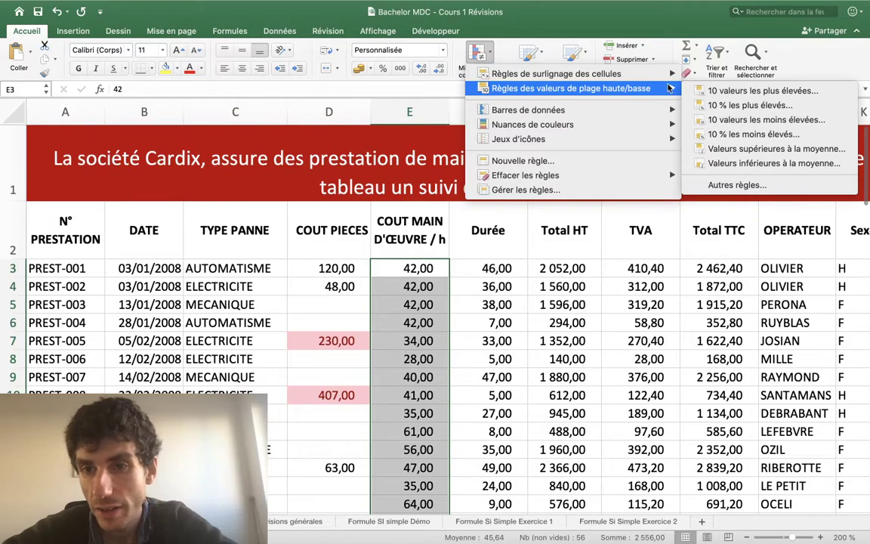
click(734, 121)
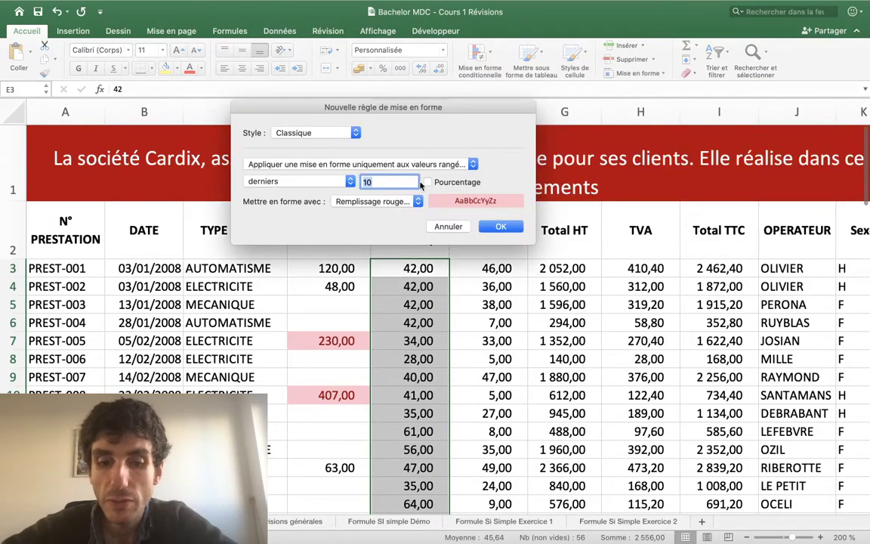
click(480, 227)
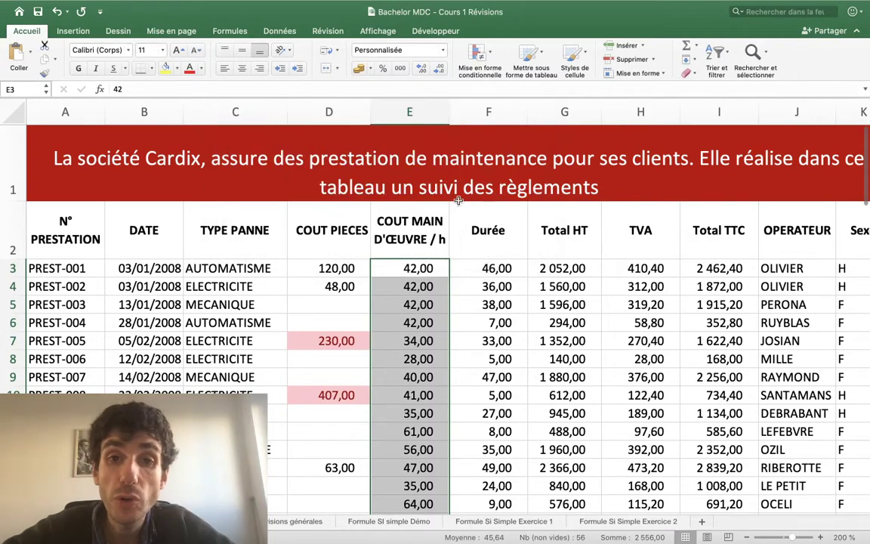
Step: Apply a bottom-5 rule to the labour costs with green fill and dark green text
click(468, 50)
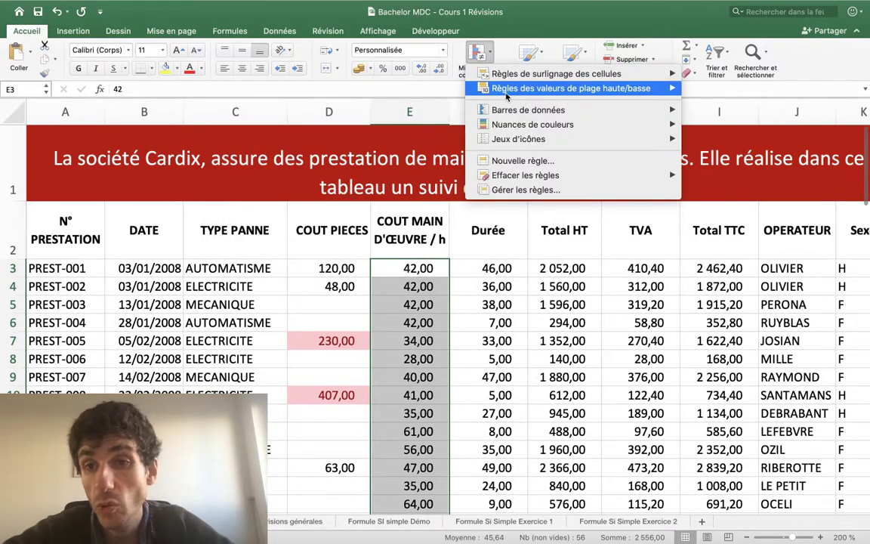
mouse_move(619, 88)
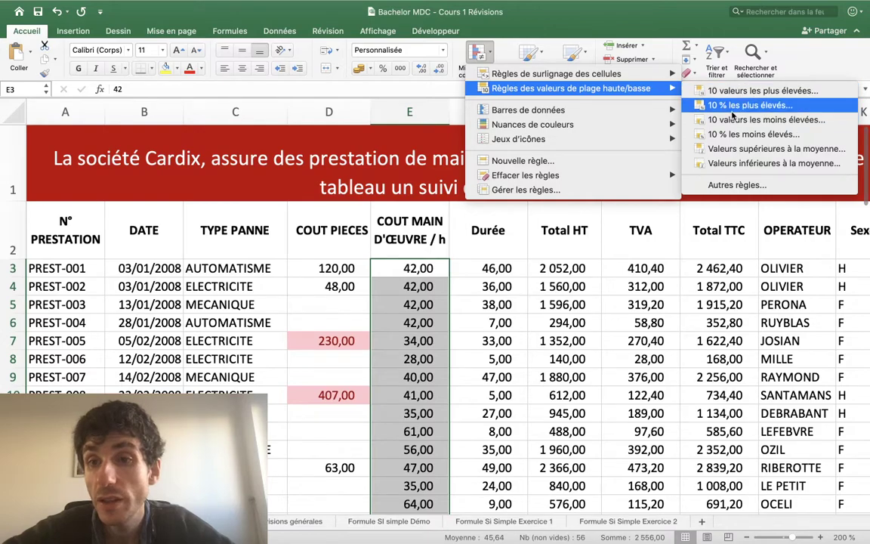
click(730, 121)
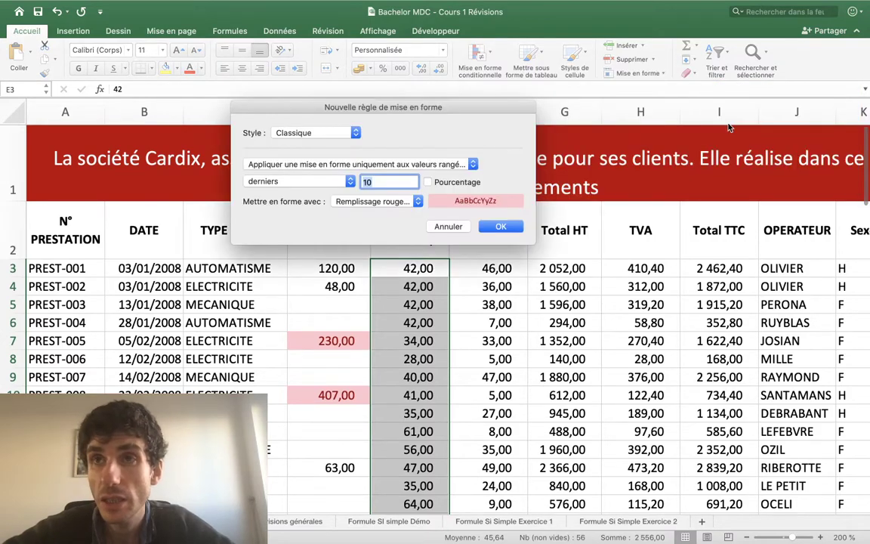
text(5)
click(376, 201)
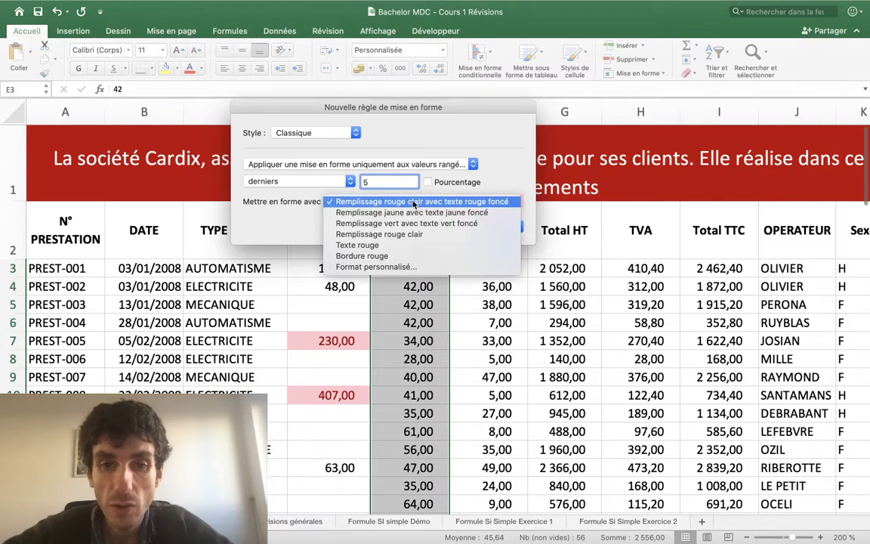
click(445, 221)
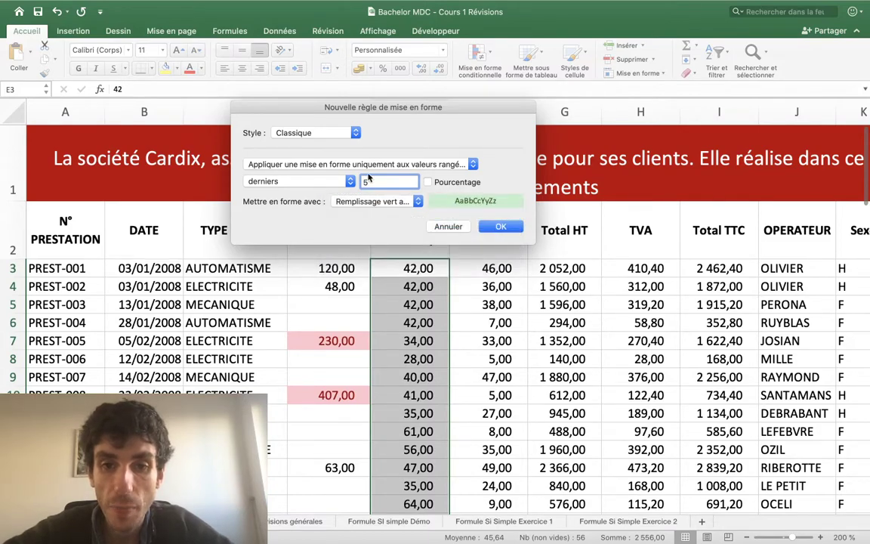
key(Return)
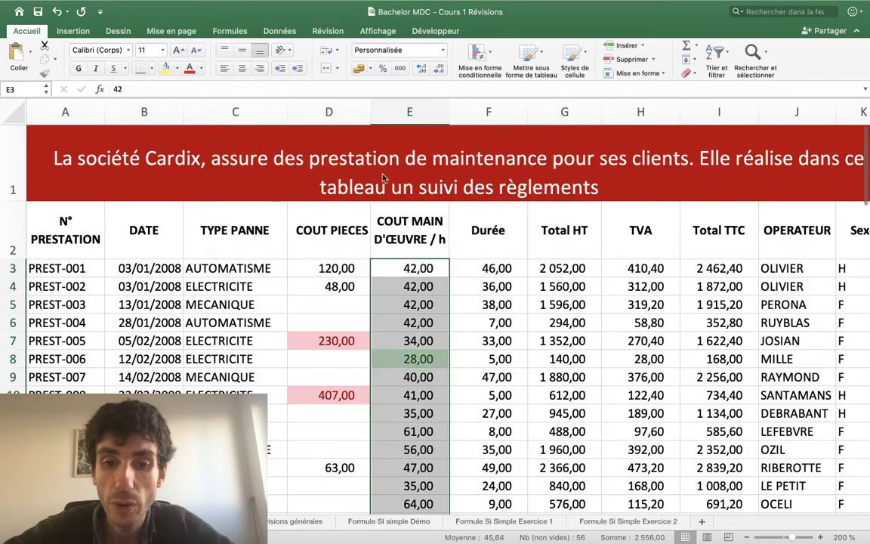
scroll(408, 268, down, 3)
scroll(408, 268, down, 10)
scroll(408, 268, down, 3)
scroll(405, 400, up, 1)
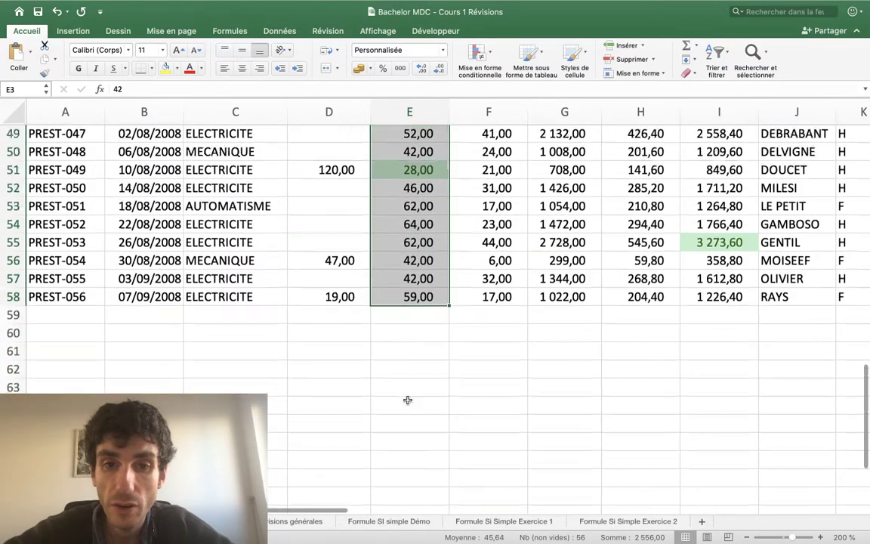
scroll(405, 400, up, 10)
scroll(406, 400, up, 7)
scroll(407, 400, right, 5)
Step: Fill the row 17 instruction line N17:Q17 in yellow
scroll(406, 400, right, 3)
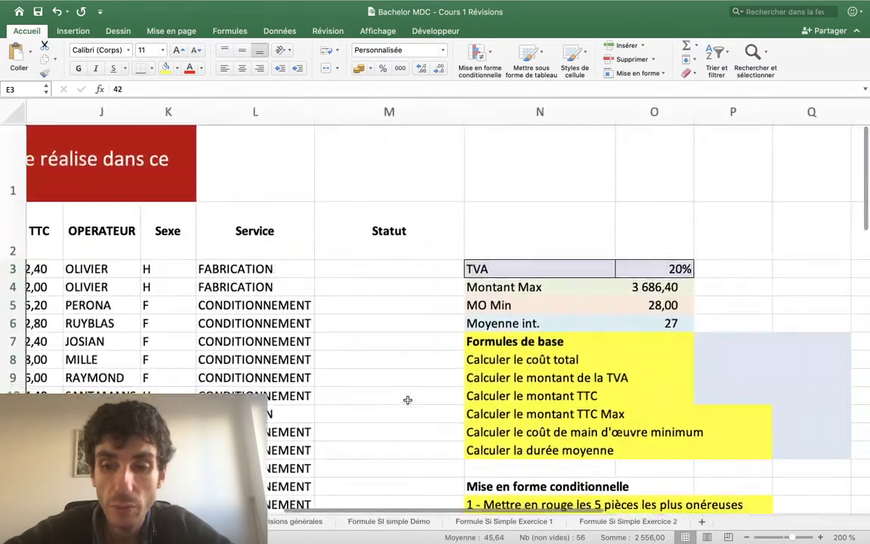
scroll(406, 400, down, 4)
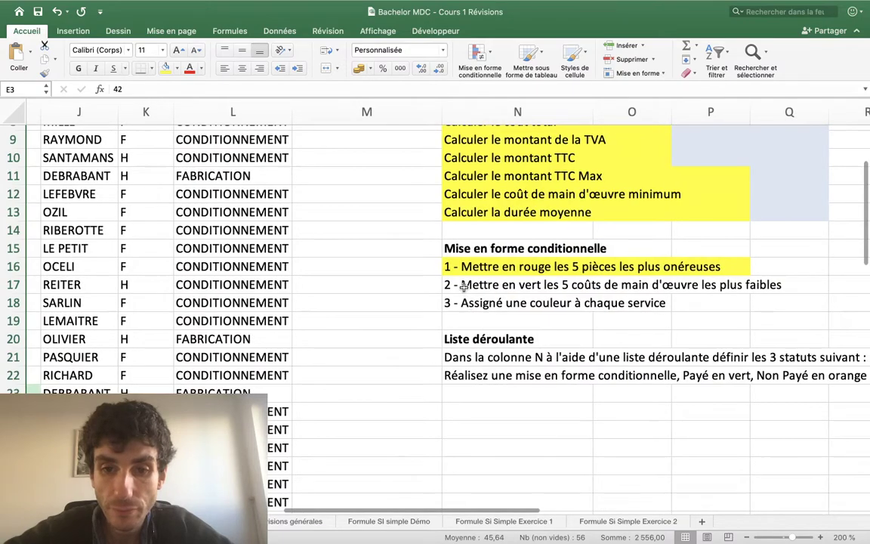
drag(464, 287, 764, 283)
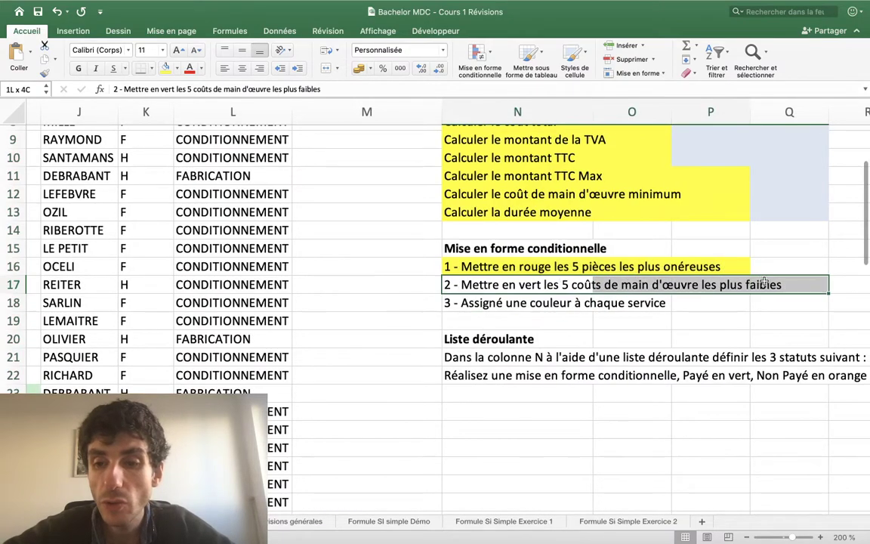
click(165, 68)
Step: Open Mise en forme conditionnelle and close it without choosing a rule
scroll(354, 248, left, 6)
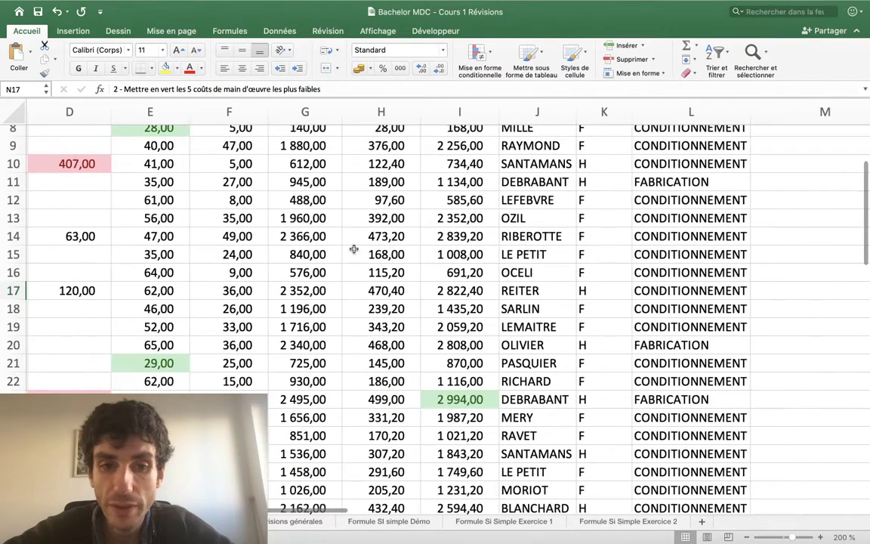
scroll(353, 247, up, 3)
scroll(353, 248, up, 3)
scroll(353, 248, left, 1)
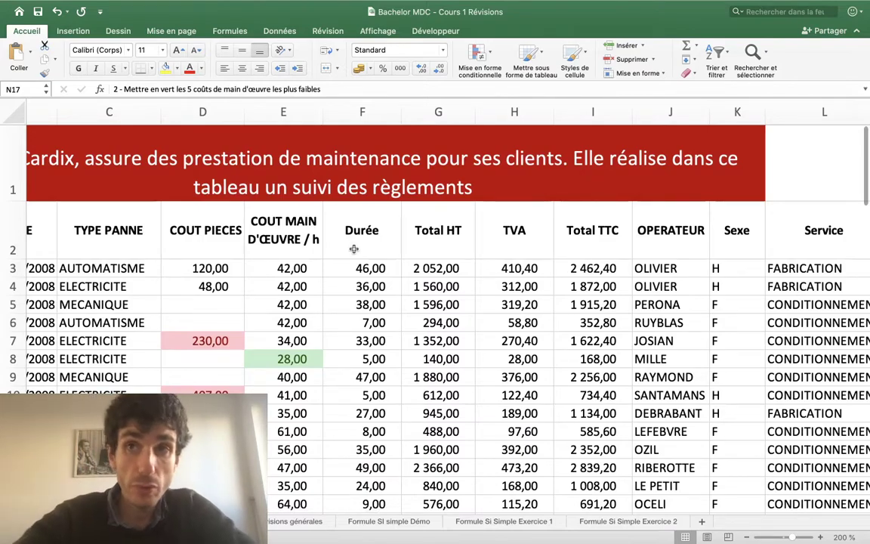
click(483, 46)
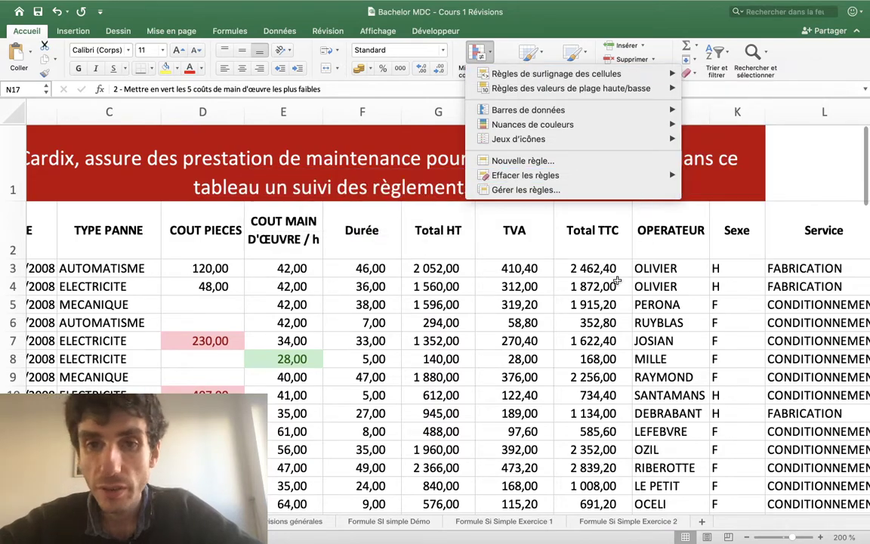
click(617, 282)
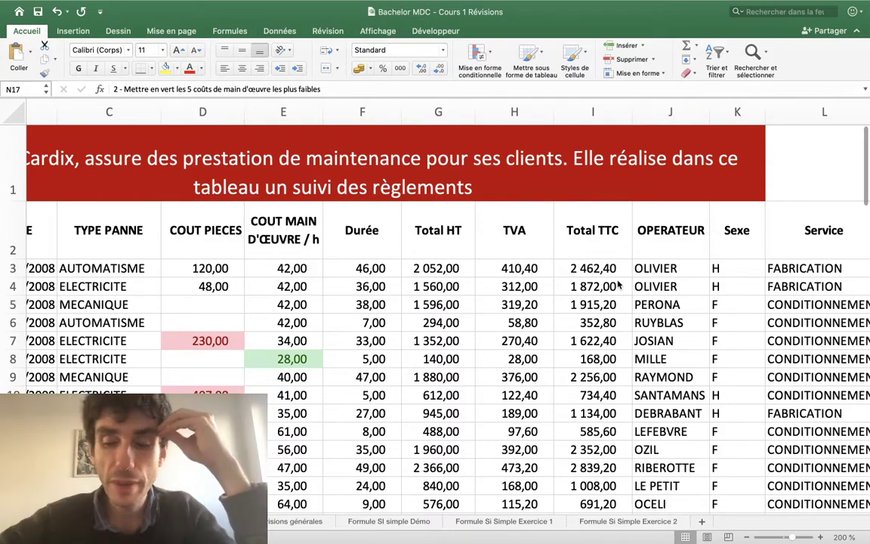
scroll(617, 284, right, 10)
scroll(618, 284, down, 5)
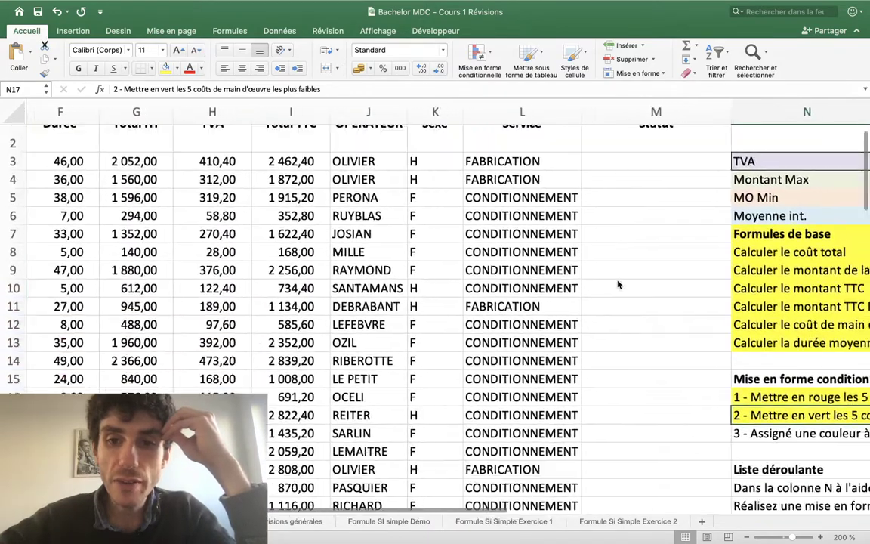
scroll(618, 284, up, 4)
scroll(618, 284, down, 5)
scroll(618, 284, right, 3)
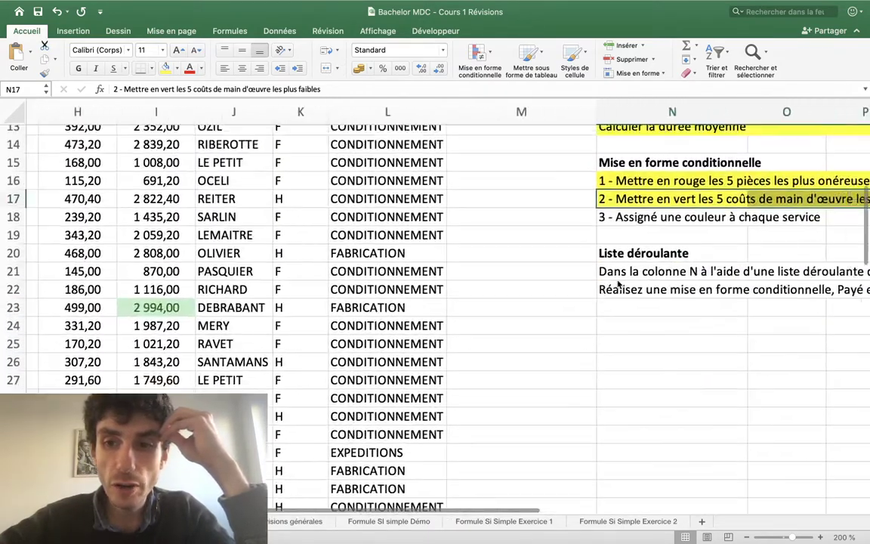
scroll(555, 300, up, 2)
drag(514, 287, 721, 279)
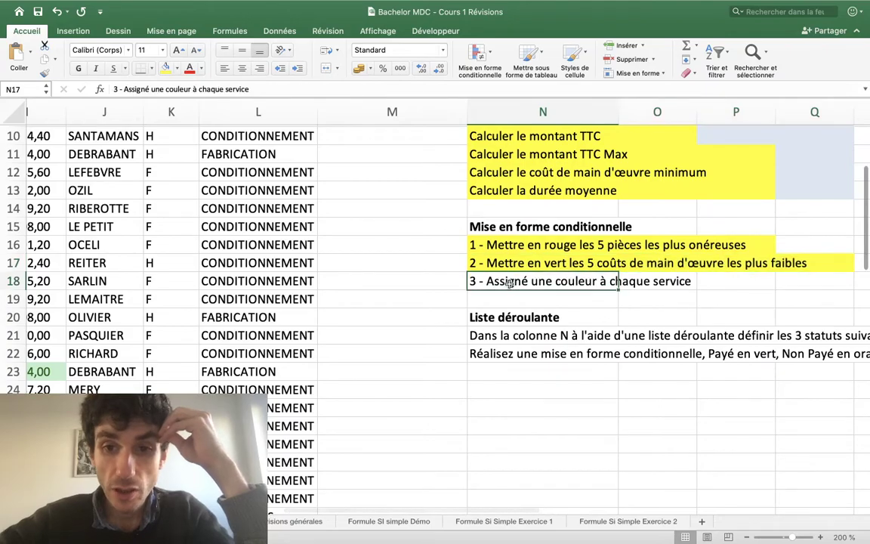
scroll(608, 295, up, 5)
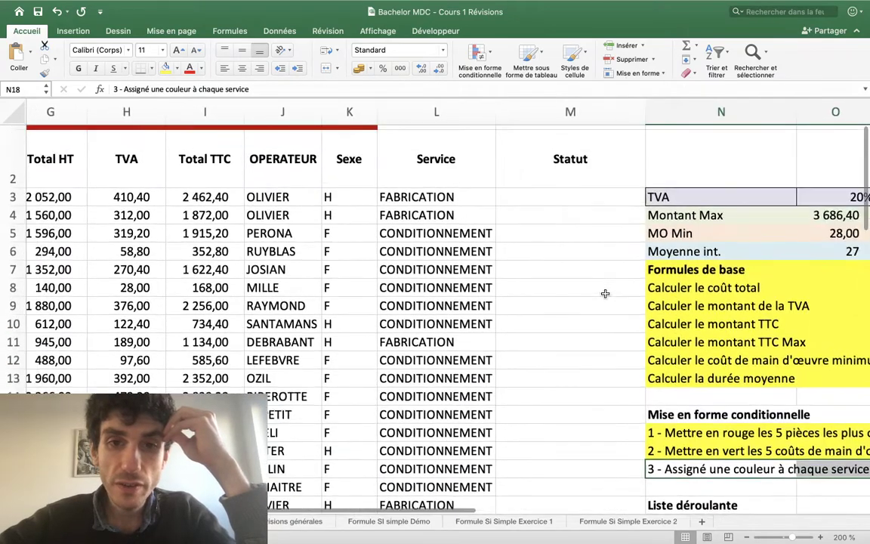
scroll(610, 298, left, 5)
scroll(610, 299, right, 1)
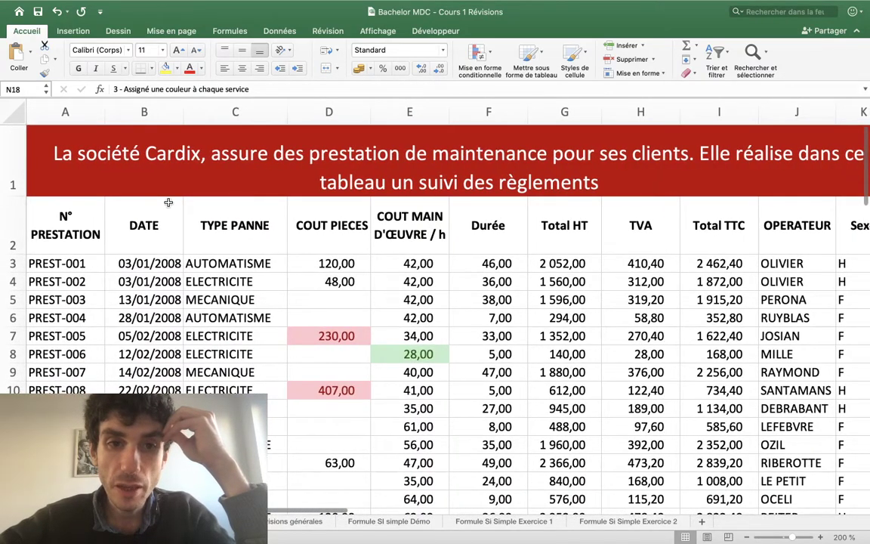
scroll(215, 285, right, 5)
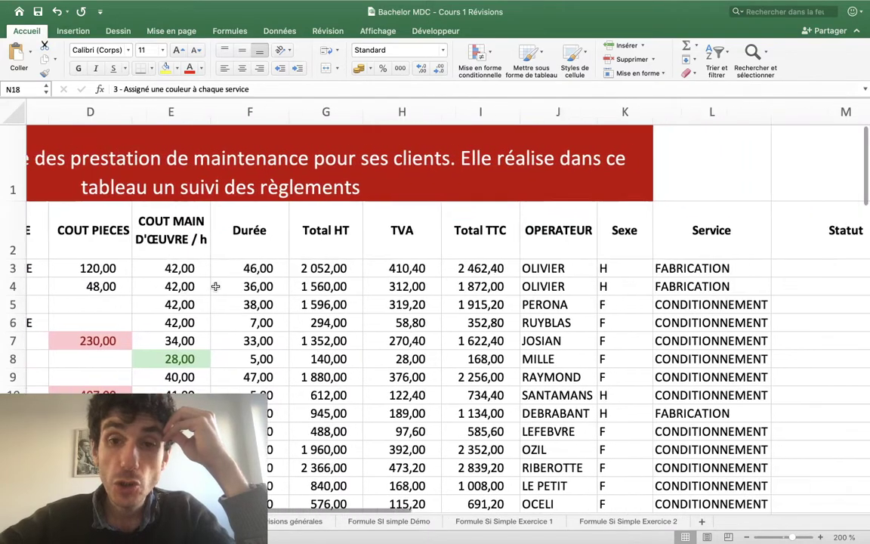
scroll(215, 286, right, 3)
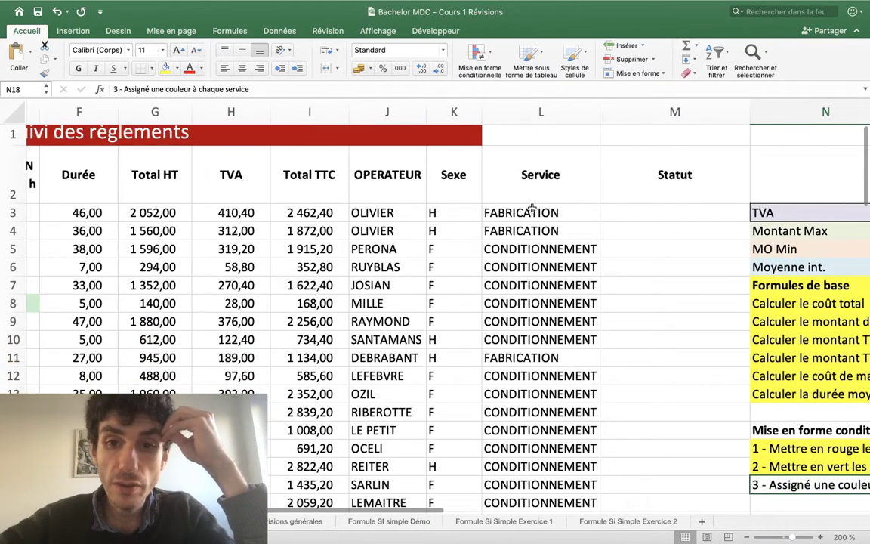
click(530, 221)
scroll(532, 151, down, 2)
scroll(531, 129, down, 1)
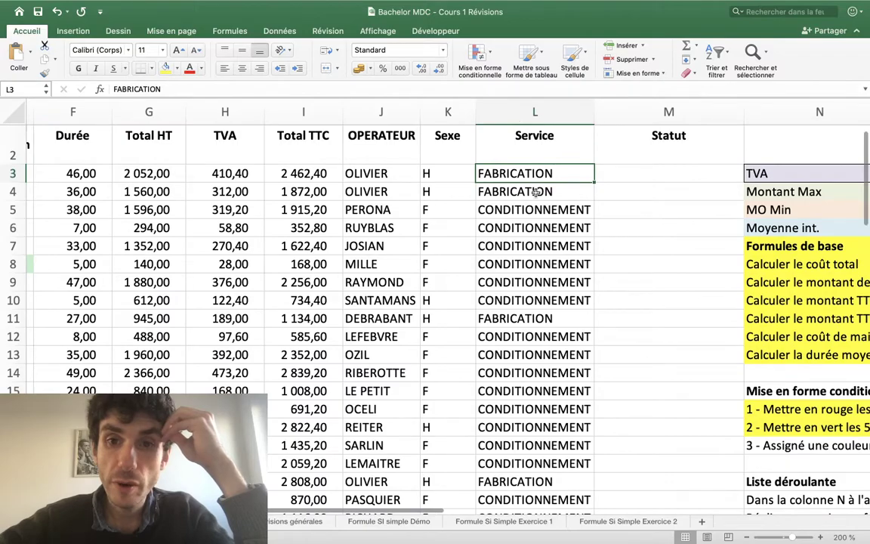
scroll(533, 211, down, 3)
scroll(533, 234, down, 2)
scroll(532, 257, down, 5)
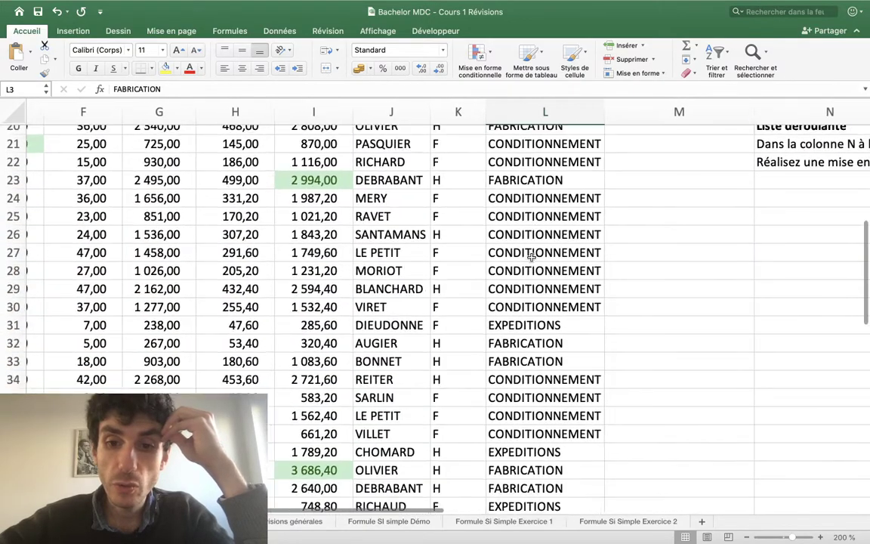
scroll(532, 257, down, 5)
scroll(532, 257, down, 4)
scroll(532, 257, up, 1)
scroll(531, 256, up, 10)
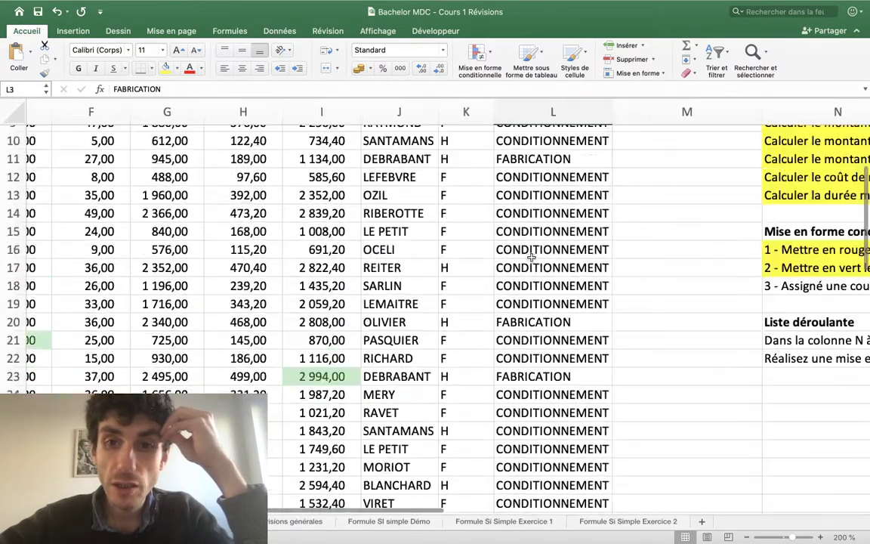
scroll(531, 257, up, 3)
scroll(531, 257, up, 4)
scroll(531, 257, down, 1)
scroll(531, 256, down, 2)
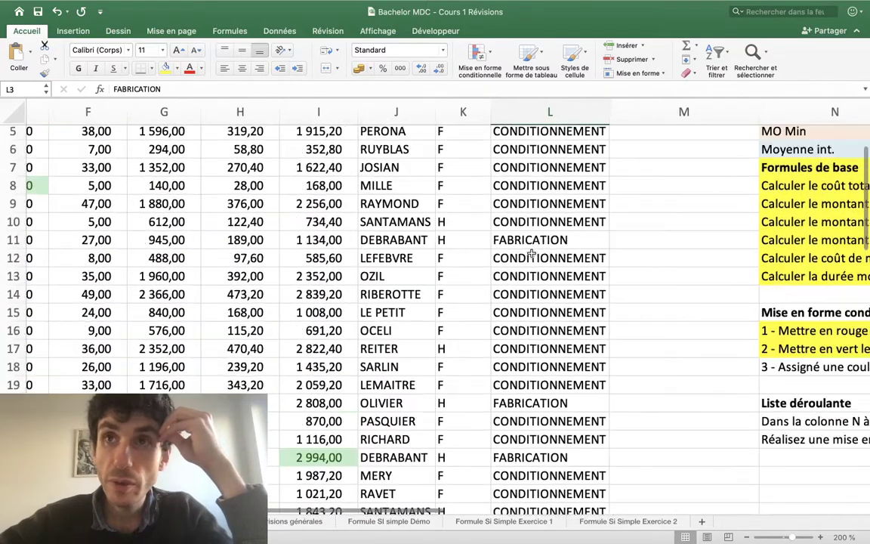
scroll(532, 255, up, 3)
scroll(532, 254, down, 1)
scroll(531, 255, down, 6)
scroll(532, 255, down, 1)
scroll(531, 254, right, 1)
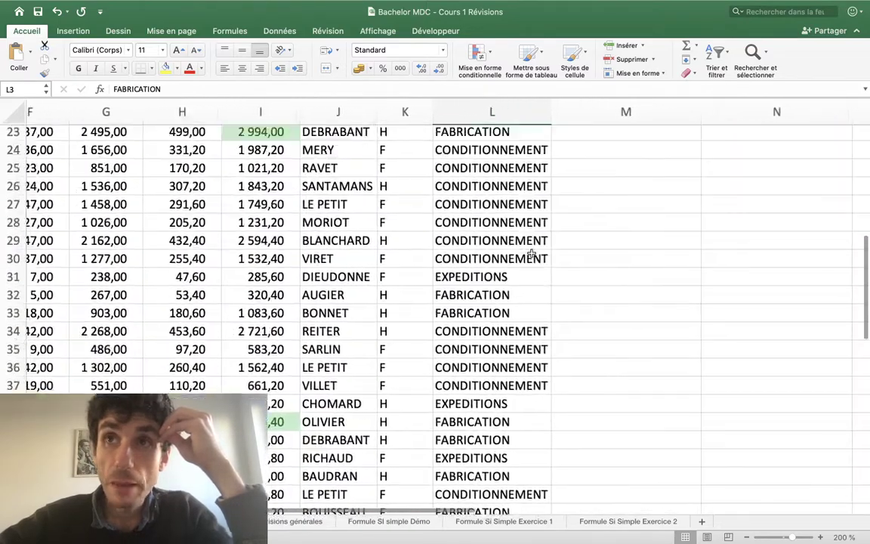
scroll(532, 254, up, 6)
scroll(531, 254, left, 1)
scroll(531, 254, up, 7)
scroll(531, 255, up, 7)
scroll(532, 253, up, 1)
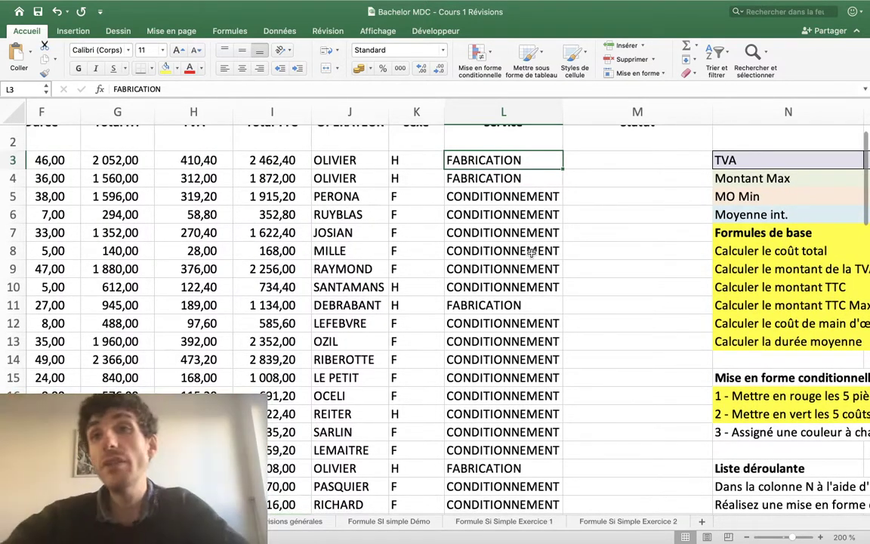
scroll(532, 253, left, 1)
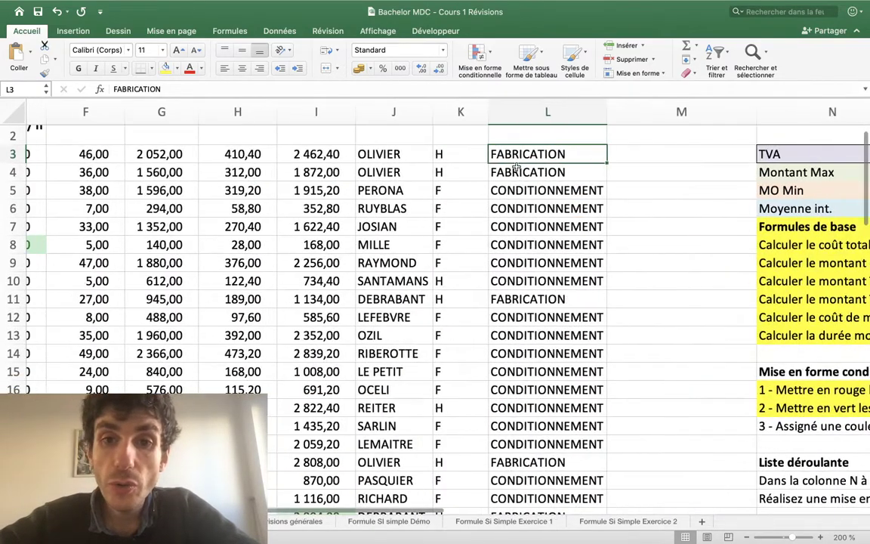
scroll(520, 179, left, 5)
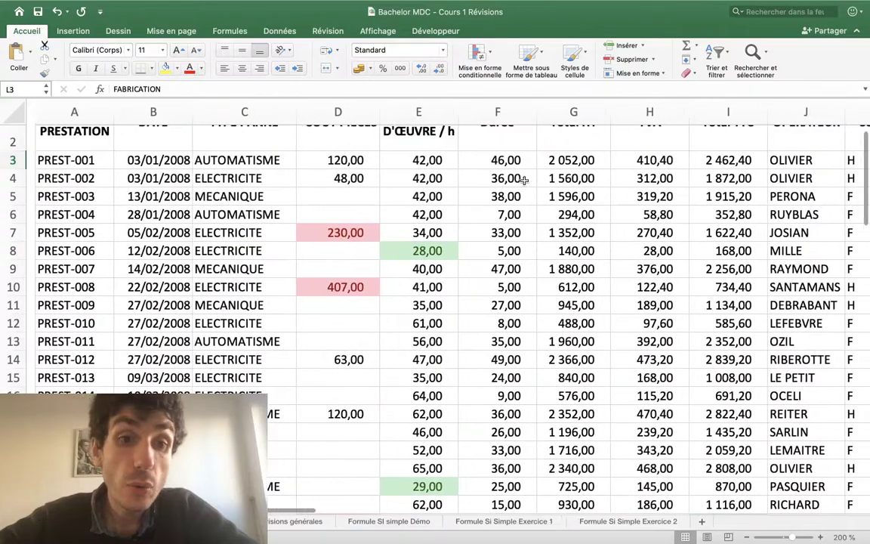
scroll(350, 272, down, 2)
scroll(357, 245, up, 4)
scroll(340, 427, down, 3)
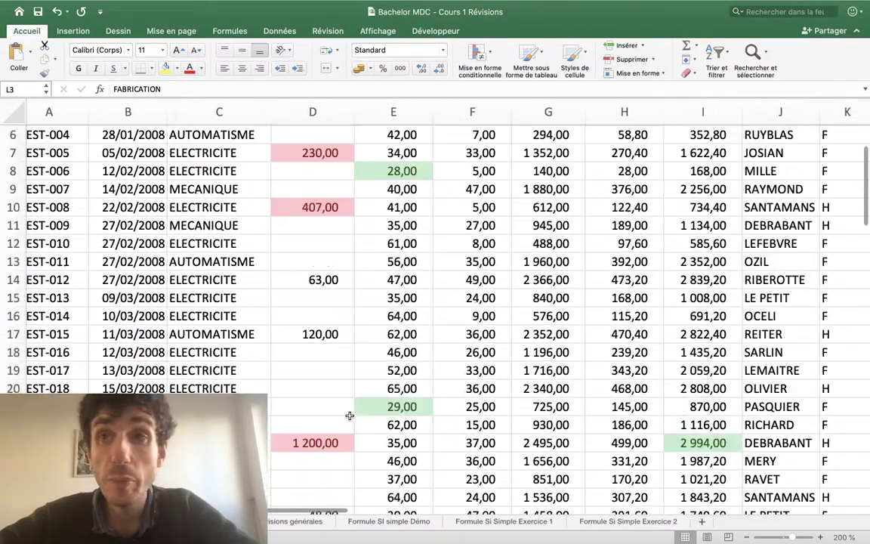
scroll(350, 416, down, 6)
scroll(349, 415, down, 5)
scroll(350, 415, up, 1)
scroll(350, 415, up, 8)
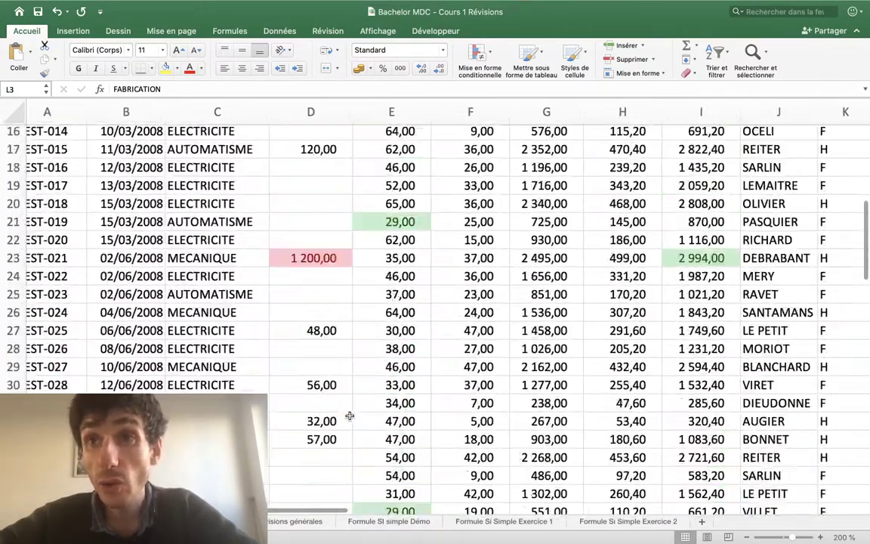
scroll(349, 415, up, 4)
scroll(350, 415, right, 3)
scroll(350, 415, right, 4)
scroll(350, 415, up, 1)
scroll(348, 415, right, 2)
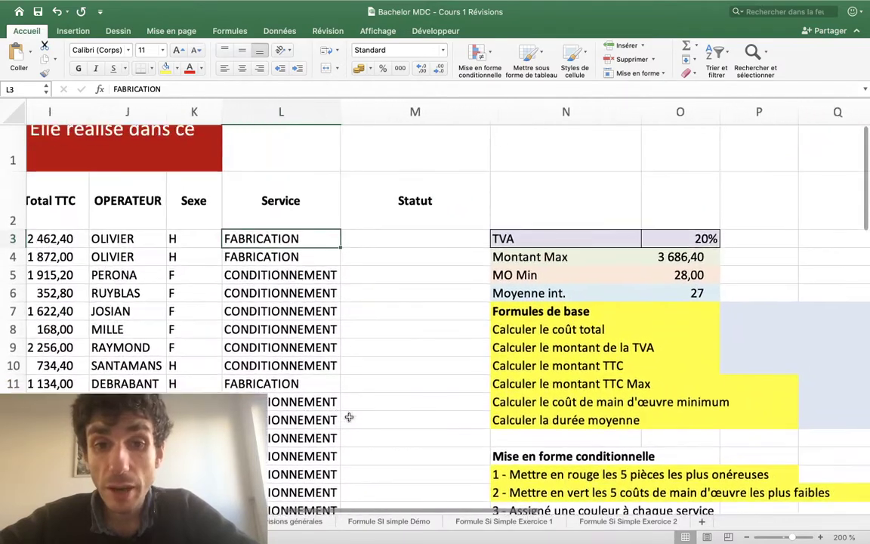
scroll(325, 400, right, 1)
scroll(300, 382, right, 4)
scroll(441, 369, right, 1)
scroll(442, 369, left, 2)
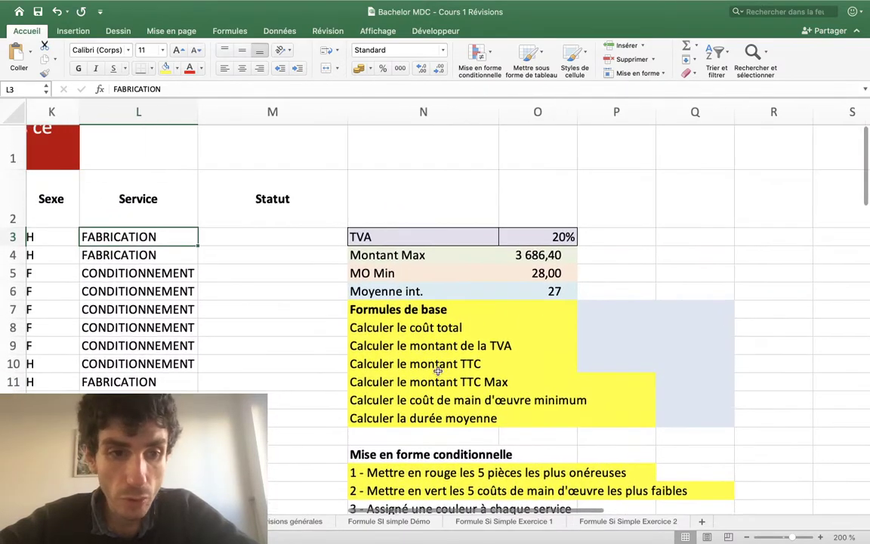
scroll(441, 368, right, 2)
scroll(441, 369, left, 2)
scroll(436, 370, left, 2)
scroll(436, 370, down, 1)
scroll(437, 370, left, 3)
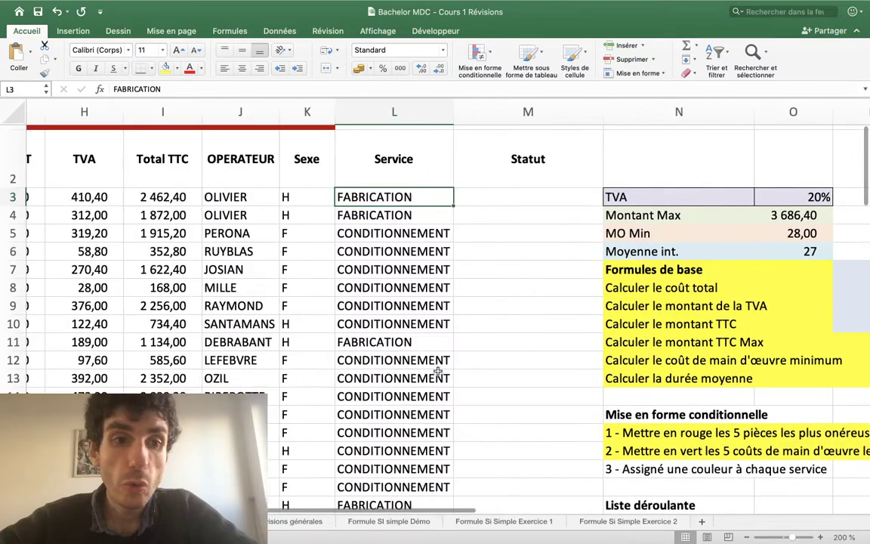
scroll(436, 370, left, 5)
scroll(437, 369, right, 5)
scroll(437, 371, right, 2)
scroll(437, 370, down, 1)
scroll(438, 370, down, 1)
scroll(437, 371, right, 1)
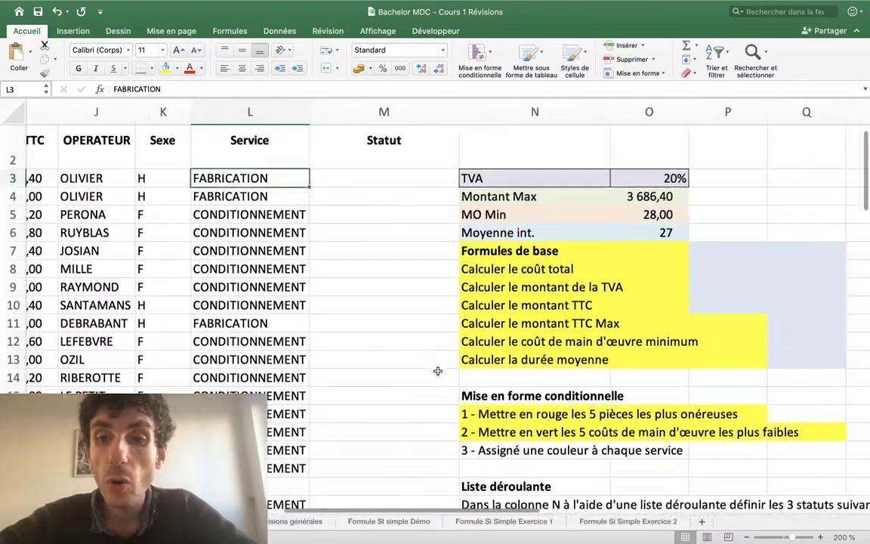
scroll(439, 369, right, 7)
scroll(438, 370, left, 5)
scroll(446, 366, right, 1)
scroll(459, 360, right, 5)
scroll(459, 360, up, 1)
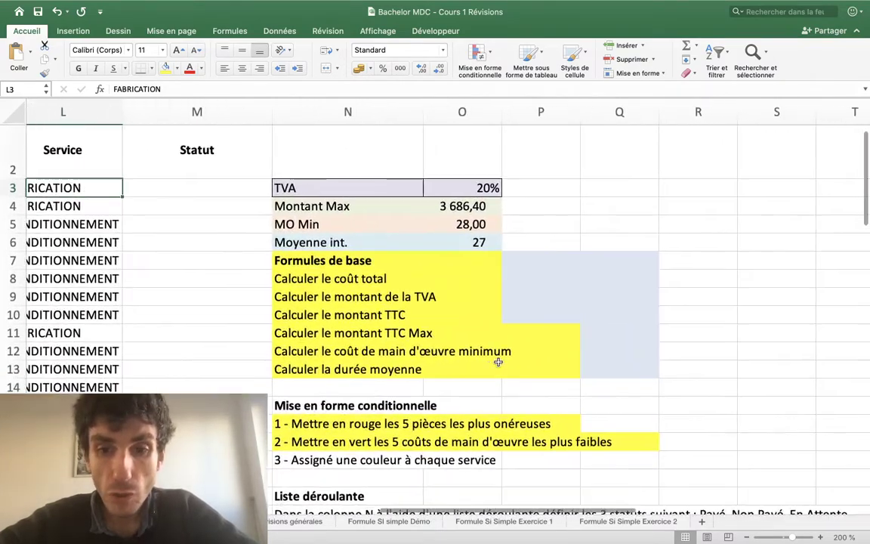
Step: Enter 'Fabrication en bleu' in R12 and 'Conditionnement en orange' in R13
click(672, 351)
text(Fabrication en)
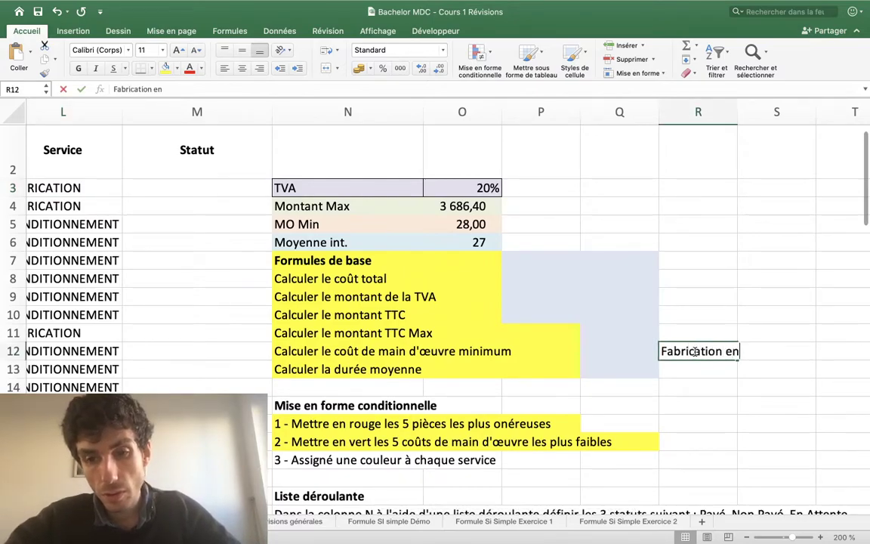
text( eu)
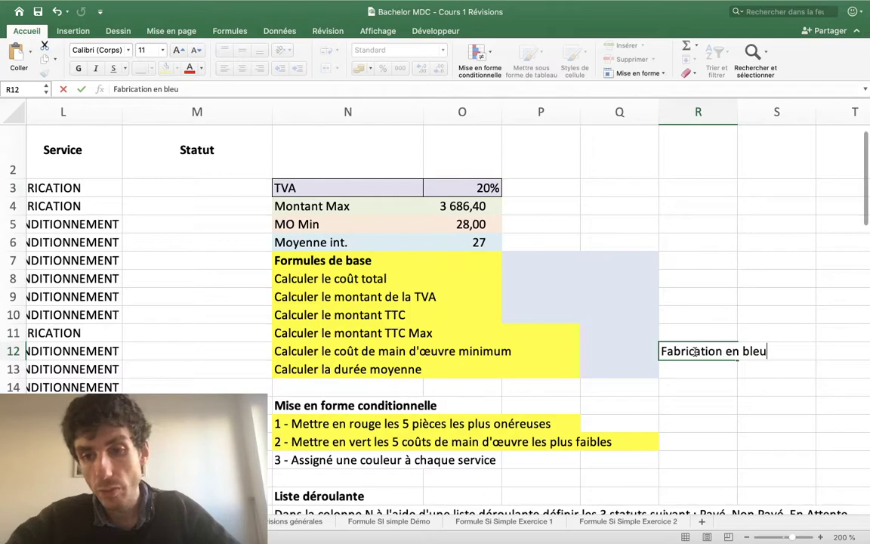
key(Return)
text(Conditionnement)
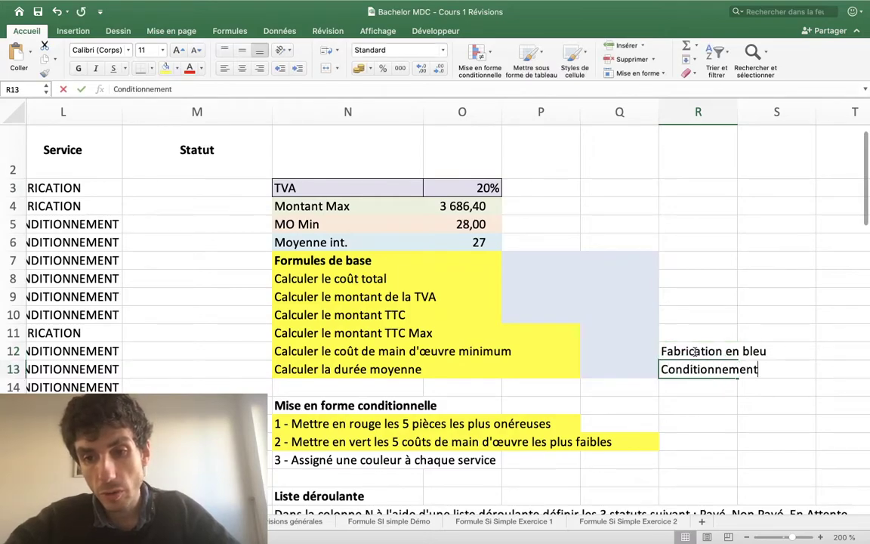
text( en oran)
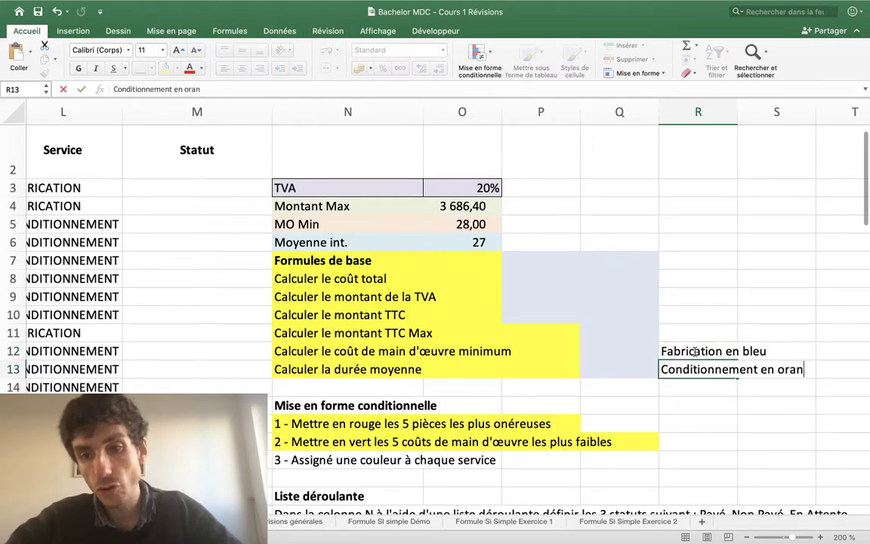
text(ge)
key(Return)
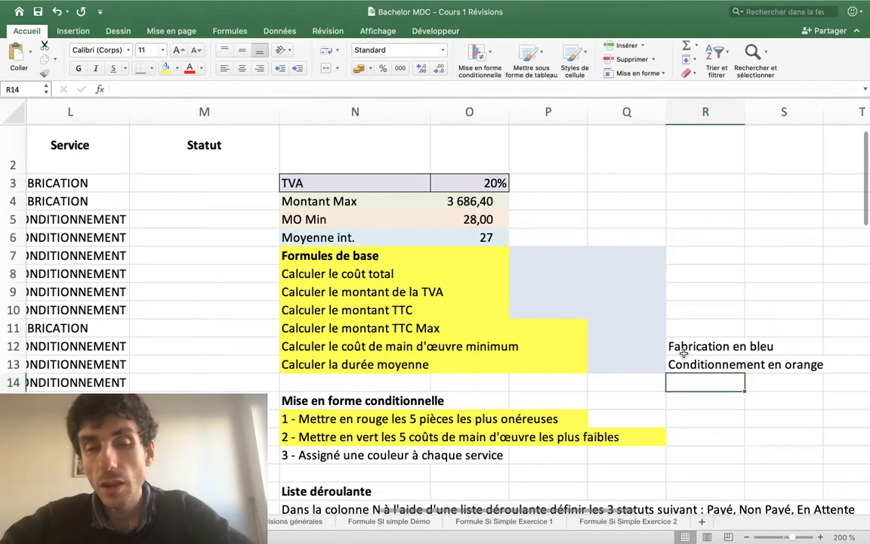
scroll(683, 353, left, 5)
scroll(683, 353, left, 5)
scroll(679, 352, up, 3)
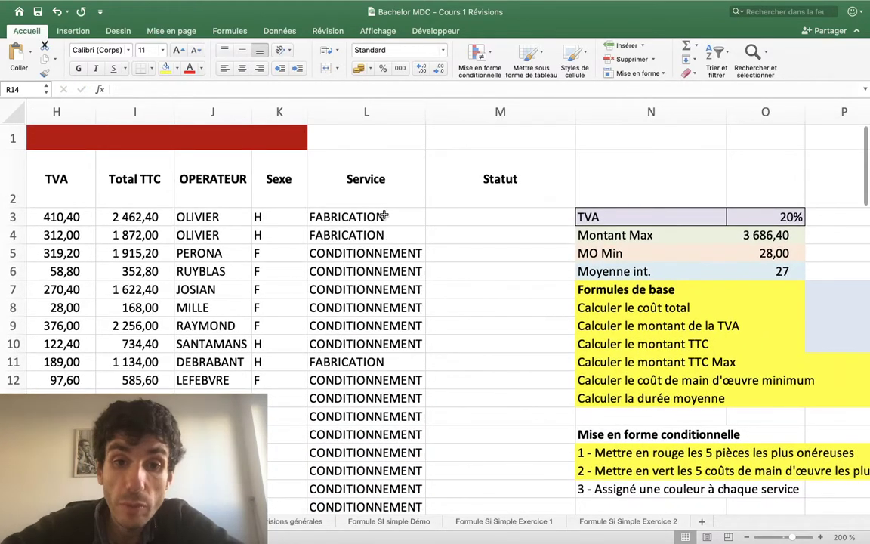
Step: Select Service cells L3:L58 and show the Règles de surlignage des cellules submenu
mouse_move(384, 217)
mouse_down()
mouse_move(426, 405)
mouse_move(359, 539)
mouse_up()
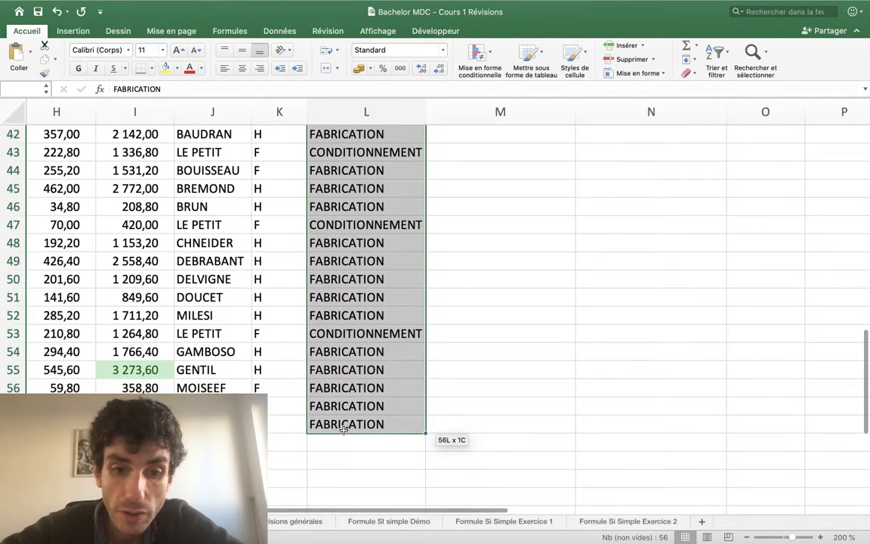
drag(358, 539, 343, 424)
scroll(453, 265, up, 15)
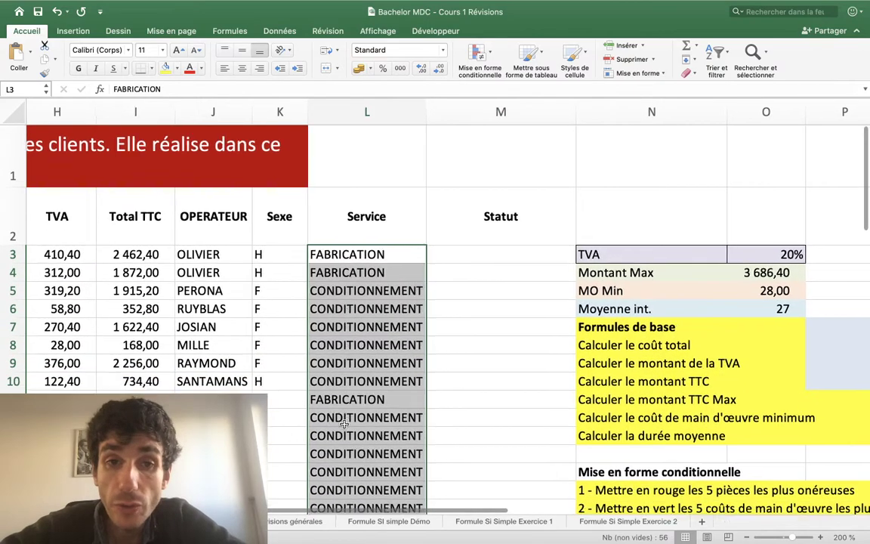
click(476, 53)
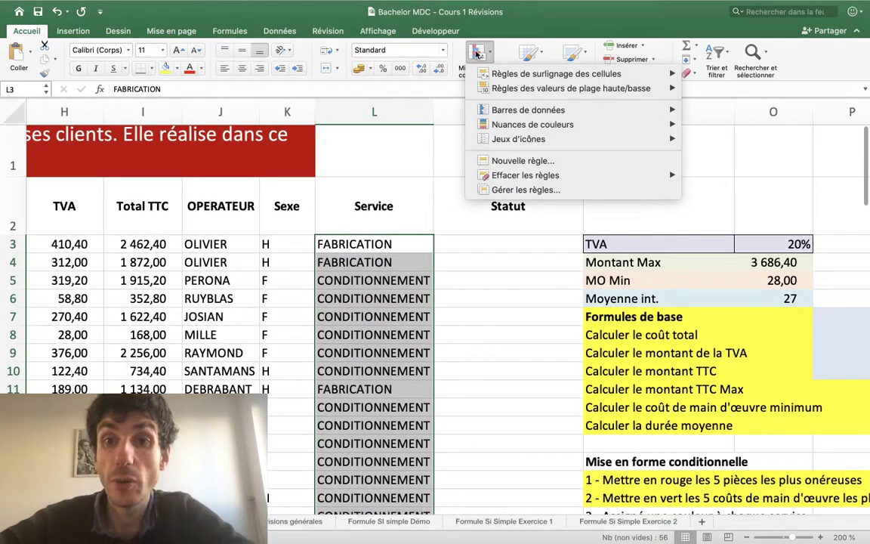
mouse_move(505, 75)
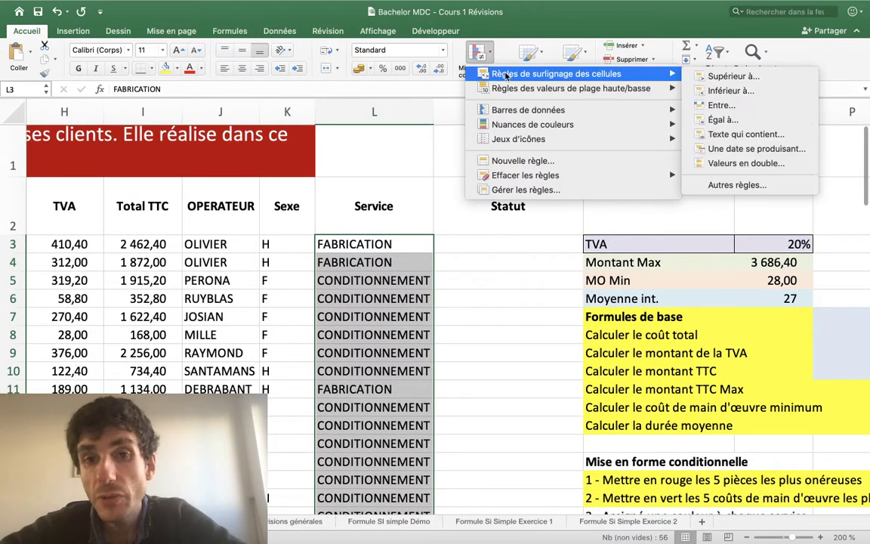
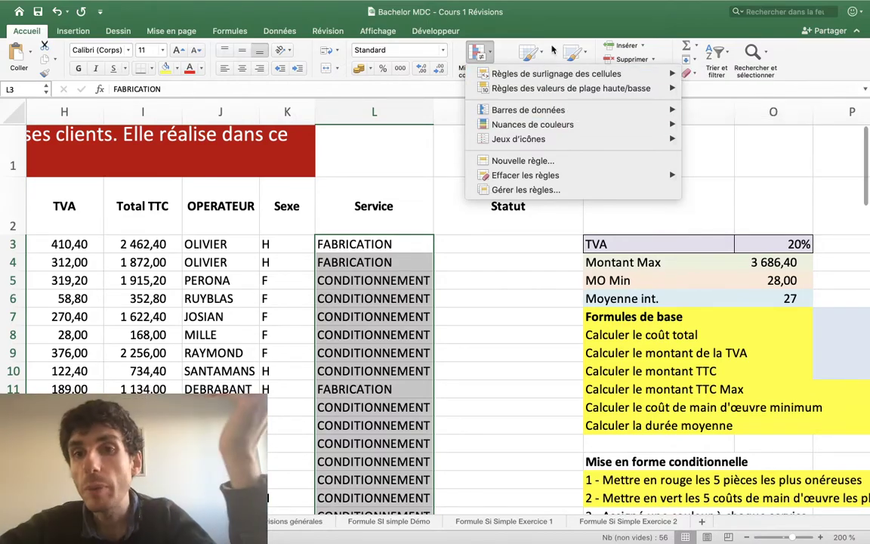
Step: Start an 'Égal à' highlight rule and move its dialog off the Service column
mouse_move(562, 73)
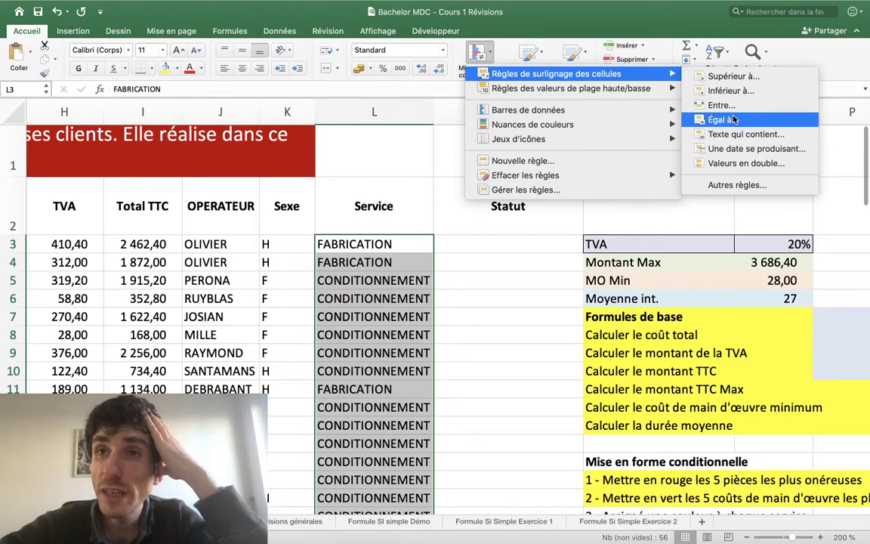
click(721, 119)
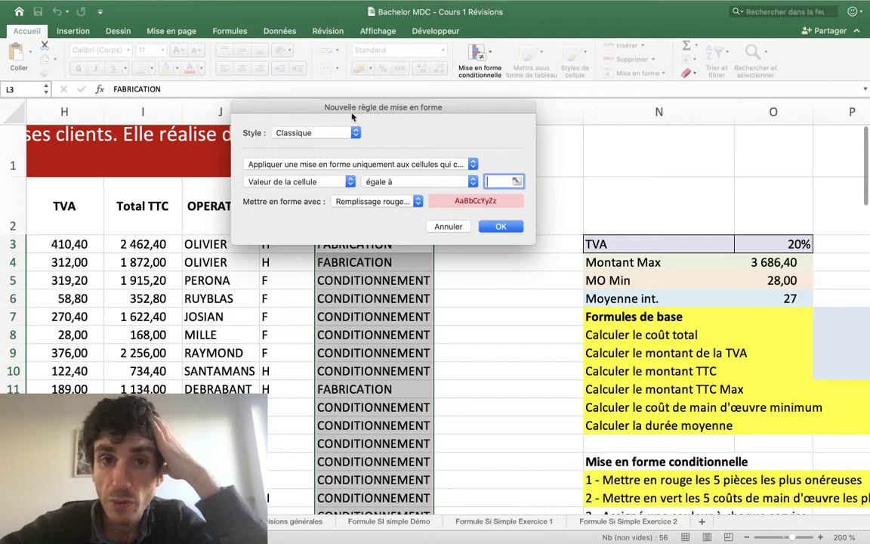
drag(351, 116, 574, 72)
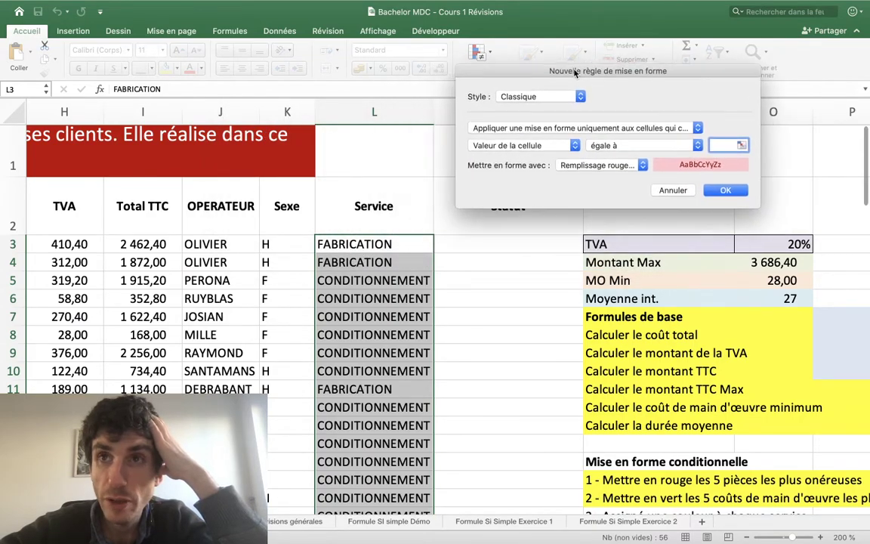
drag(574, 73, 551, 71)
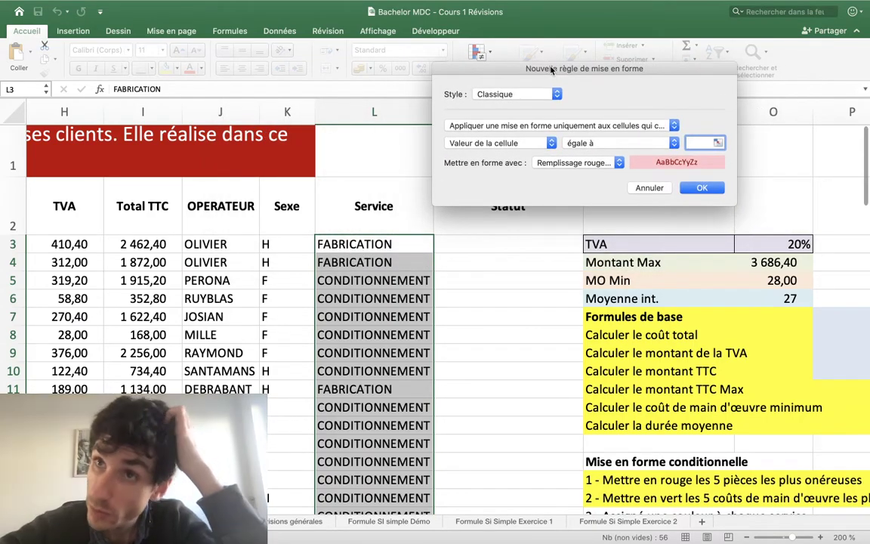
scroll(463, 247, down, 2)
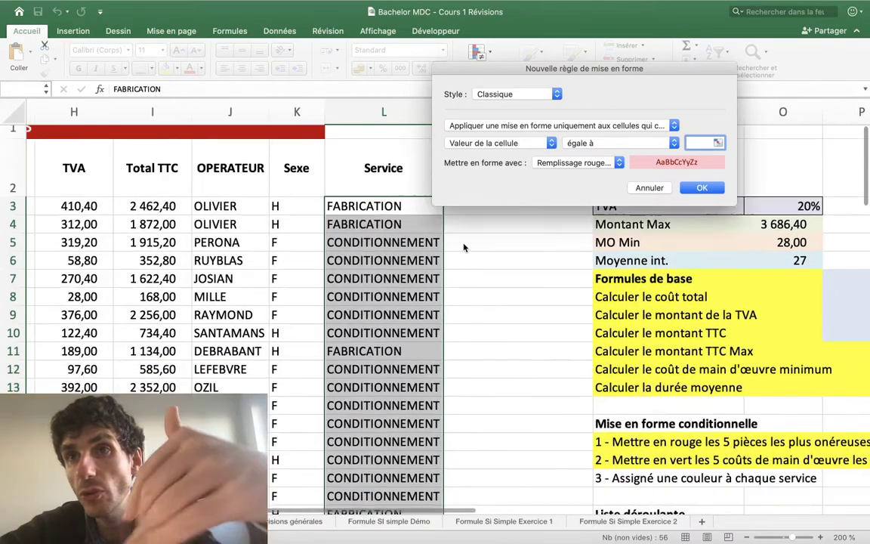
scroll(463, 247, down, 1)
Step: Enter 'Fabrication' as the comparison value, then point it at a sheet cell shifted to L3
scroll(464, 247, up, 1)
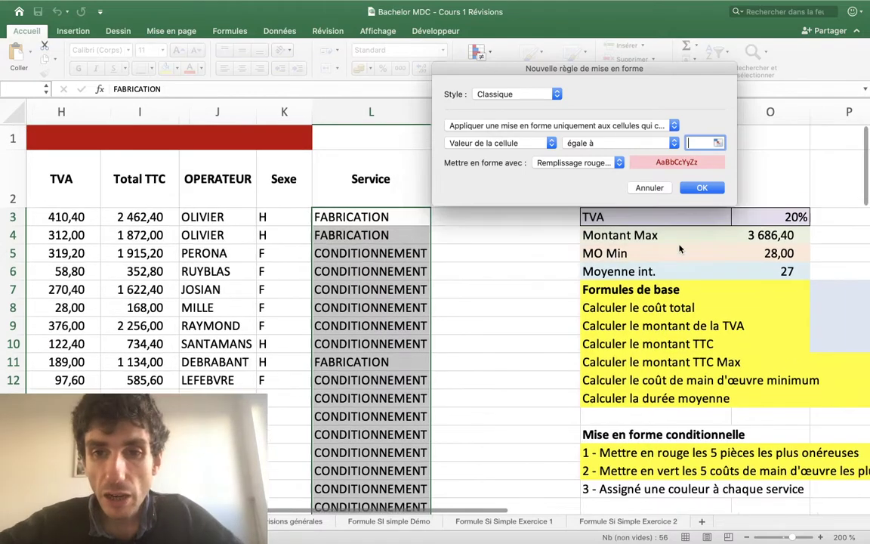
scroll(679, 249, right, 5)
scroll(678, 249, left, 5)
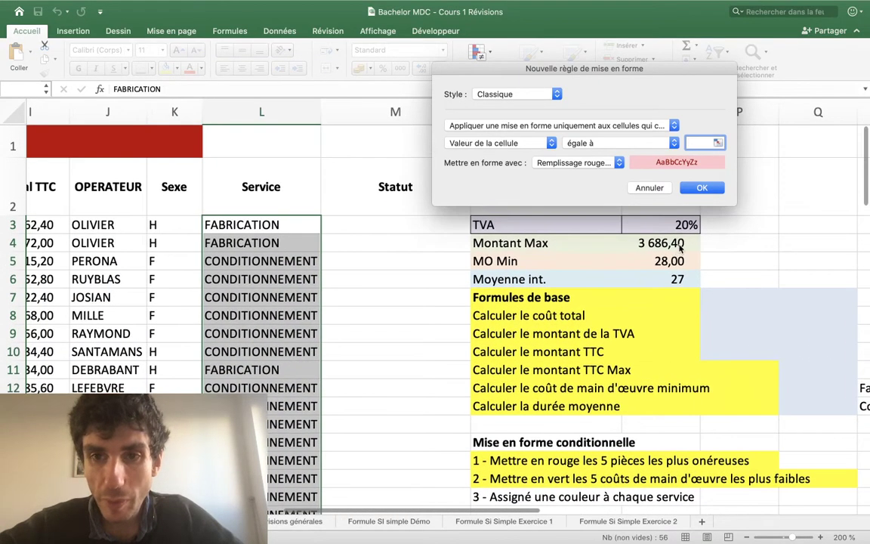
text(Fabric)
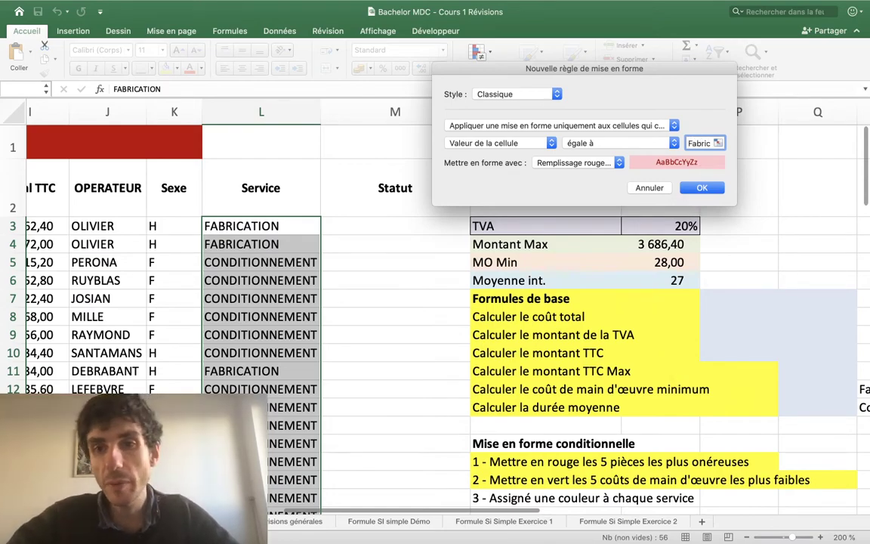
text(ation)
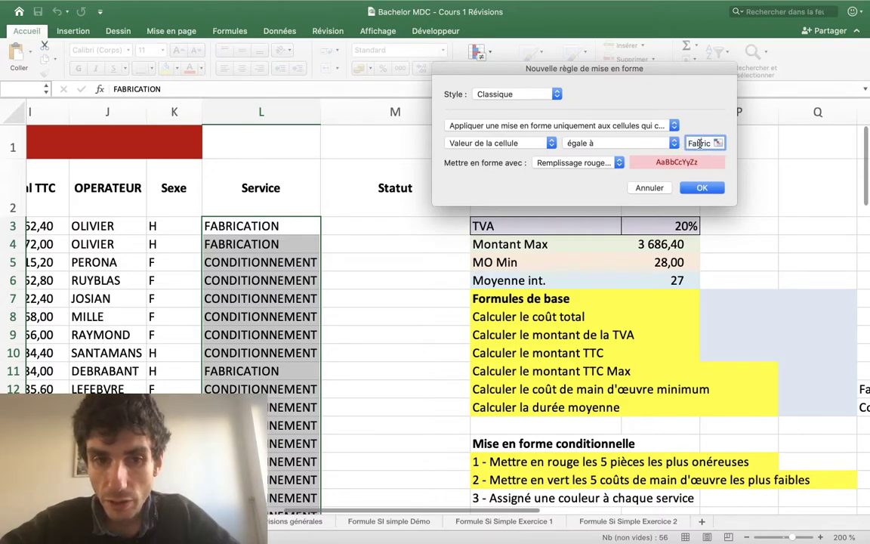
click(700, 142)
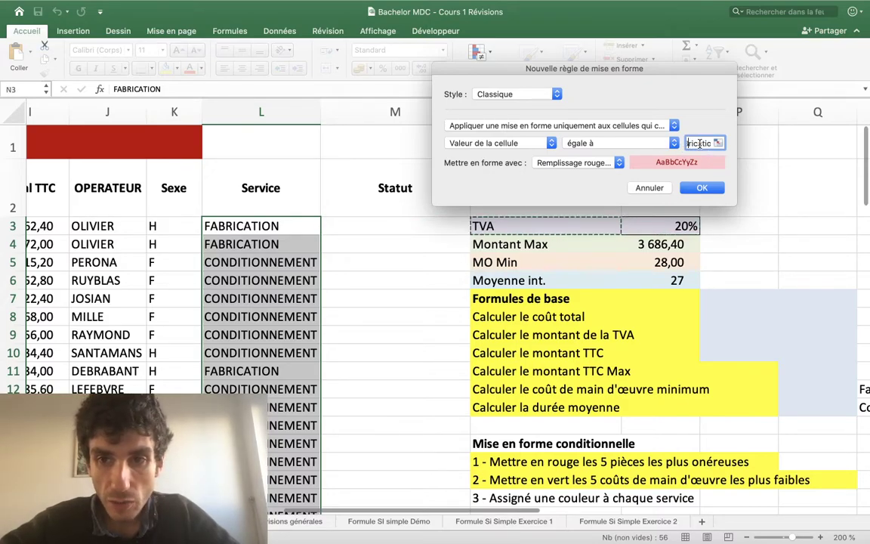
key(Left)
key(Left)
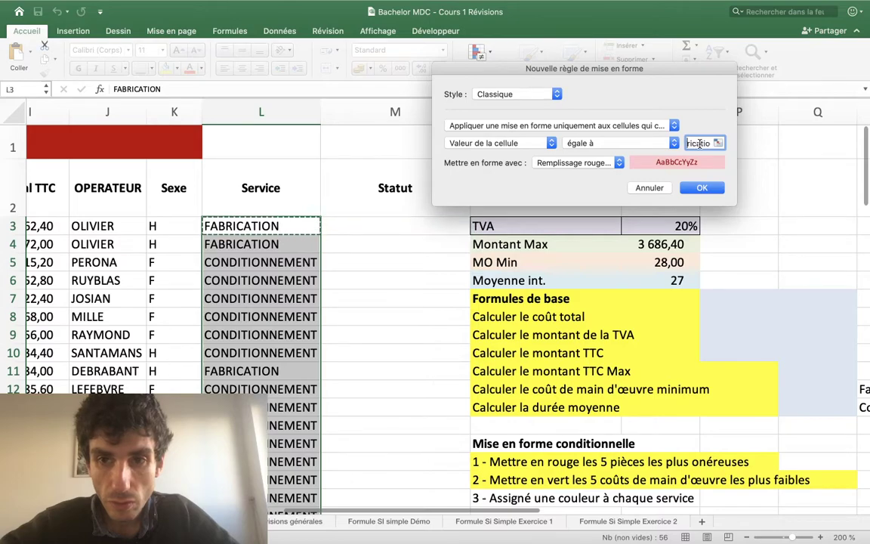
key(Escape)
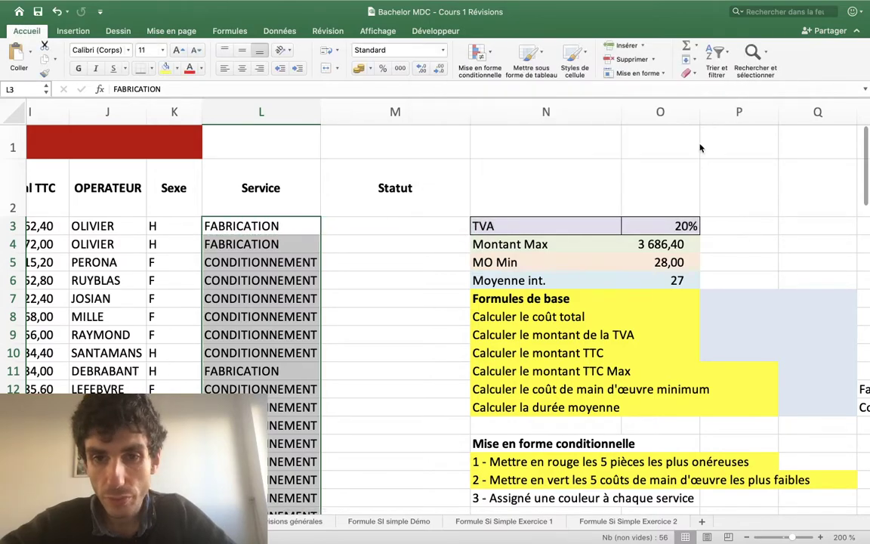
click(477, 54)
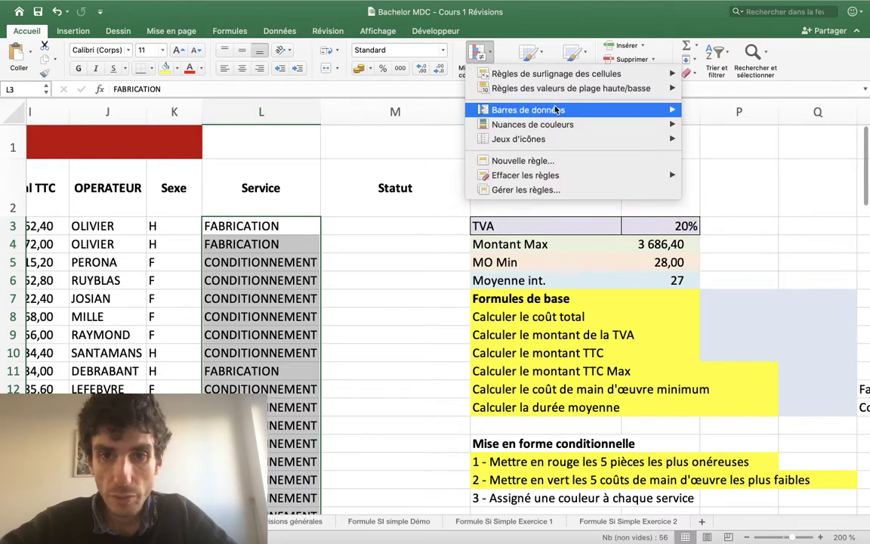
mouse_move(533, 74)
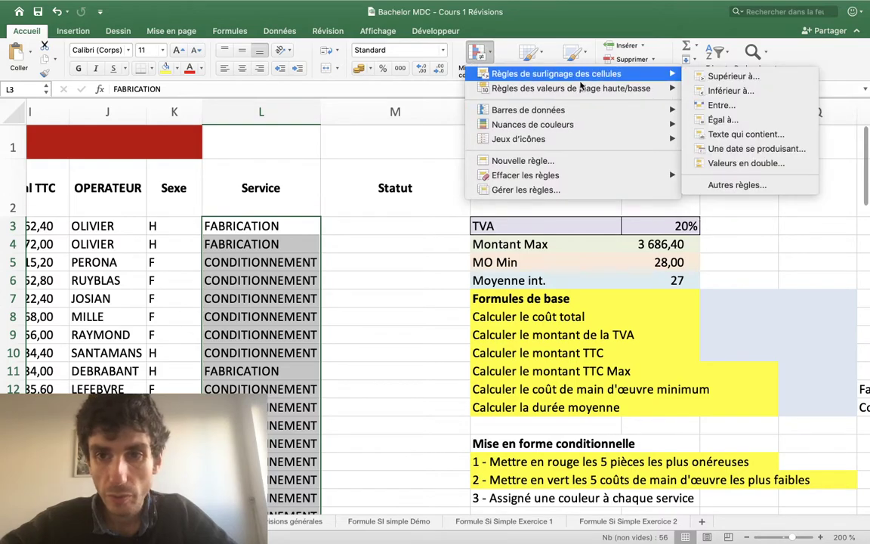
click(720, 120)
text(FABRIC)
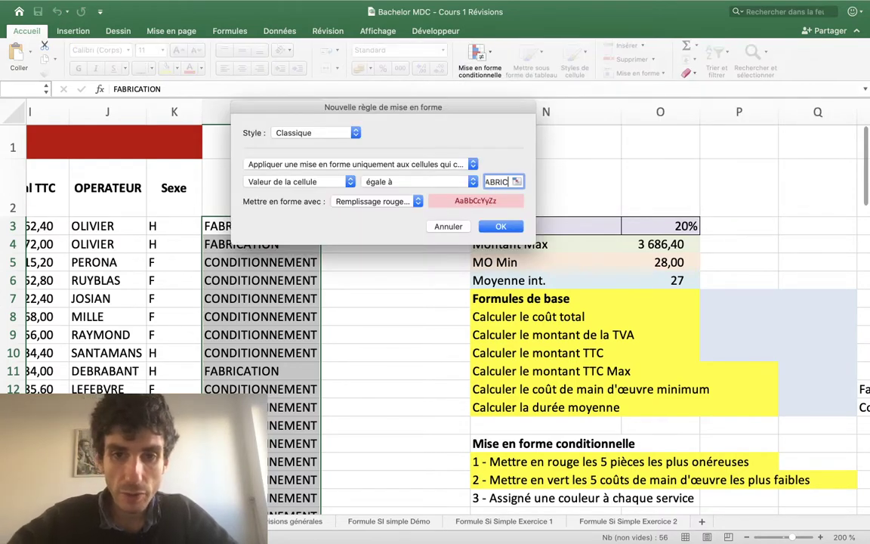
text(ATION)
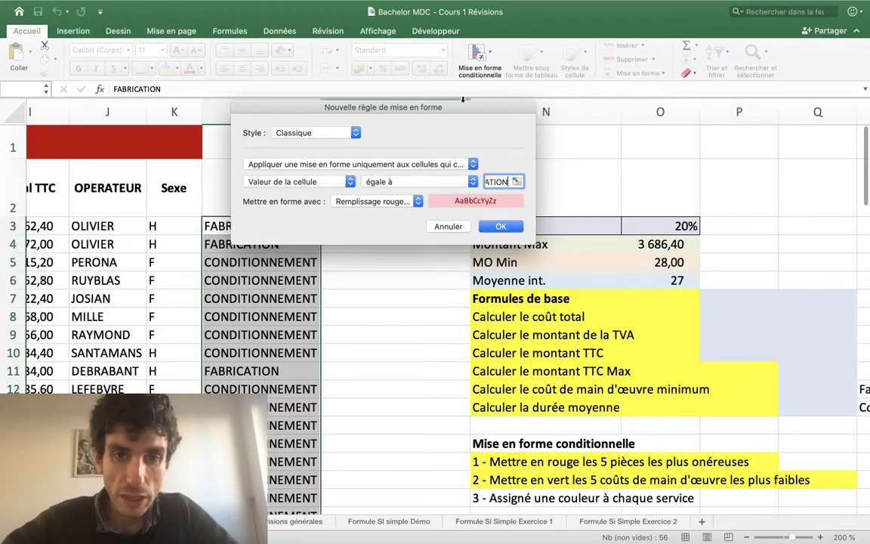
mouse_move(450, 108)
mouse_down()
mouse_move(700, 96)
mouse_move(680, 85)
mouse_up()
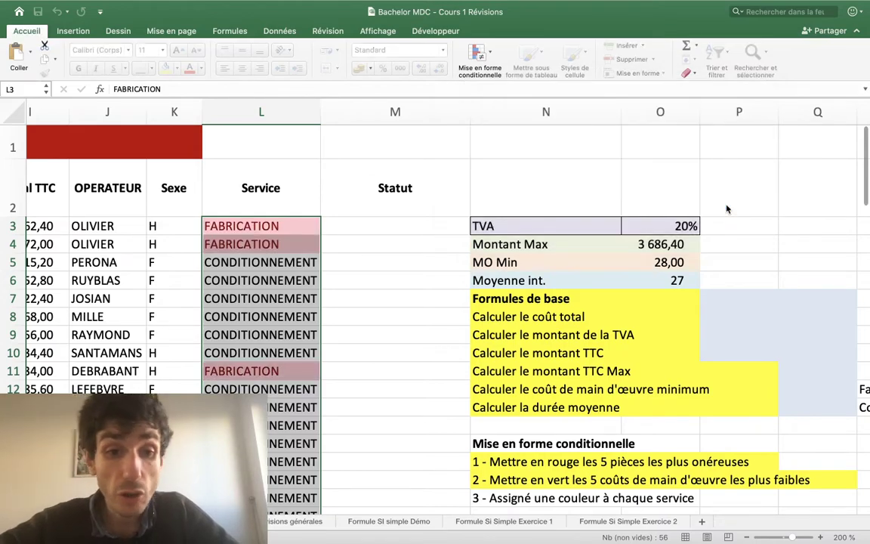
click(727, 206)
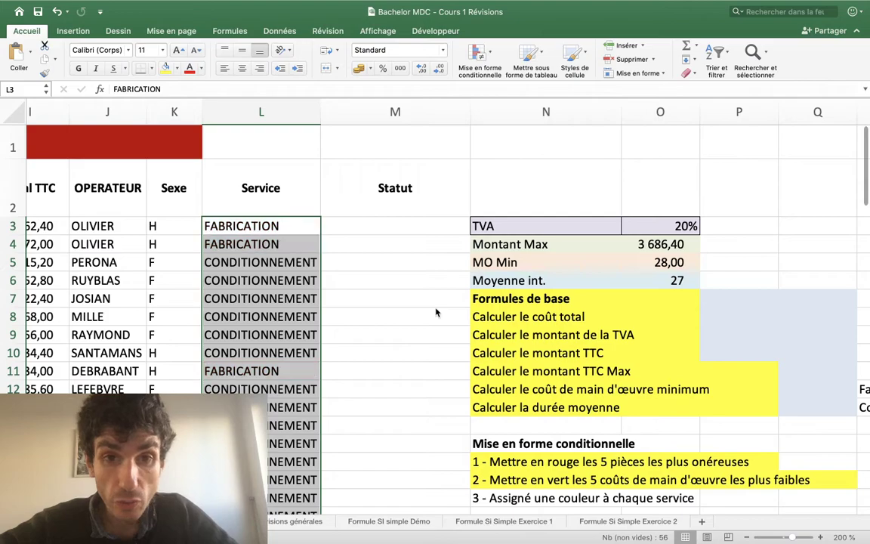
Step: Start an 'Égal à' rule, keep 'égale à', and pick Format personnalisé from the format list
click(474, 65)
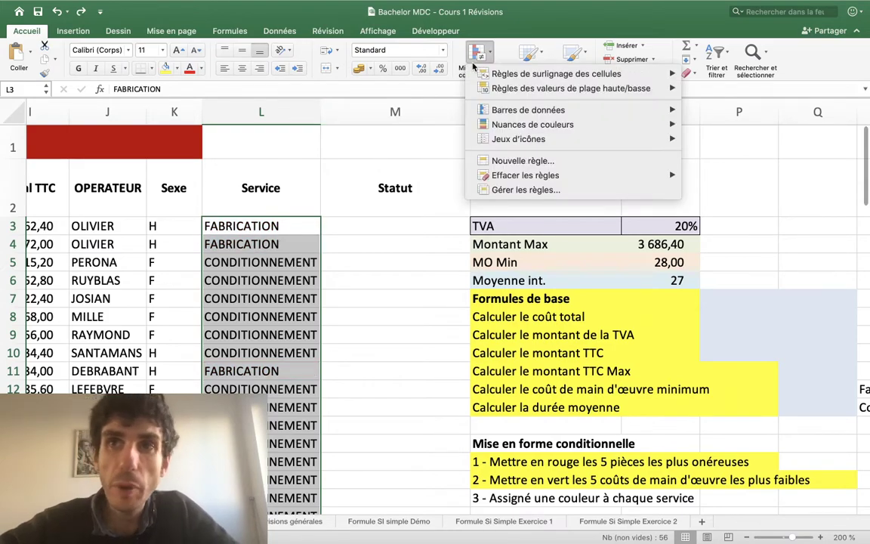
mouse_move(495, 73)
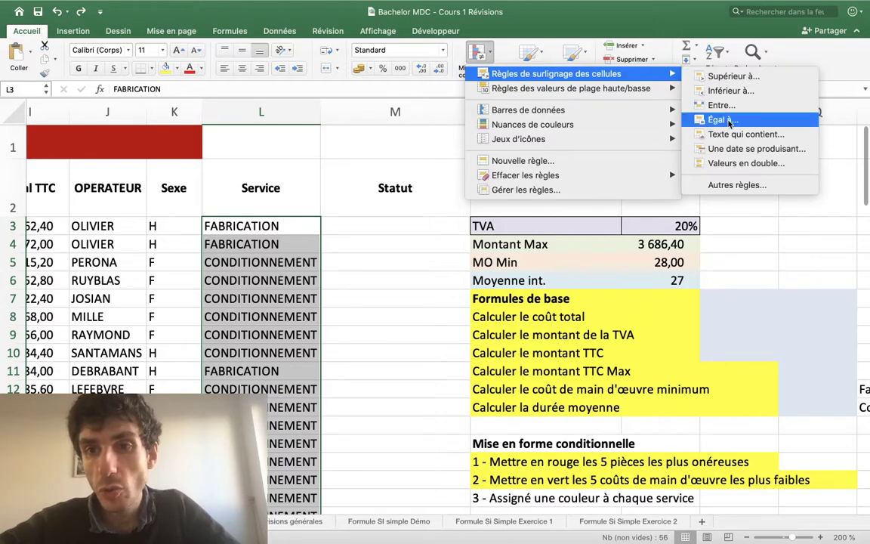
click(721, 119)
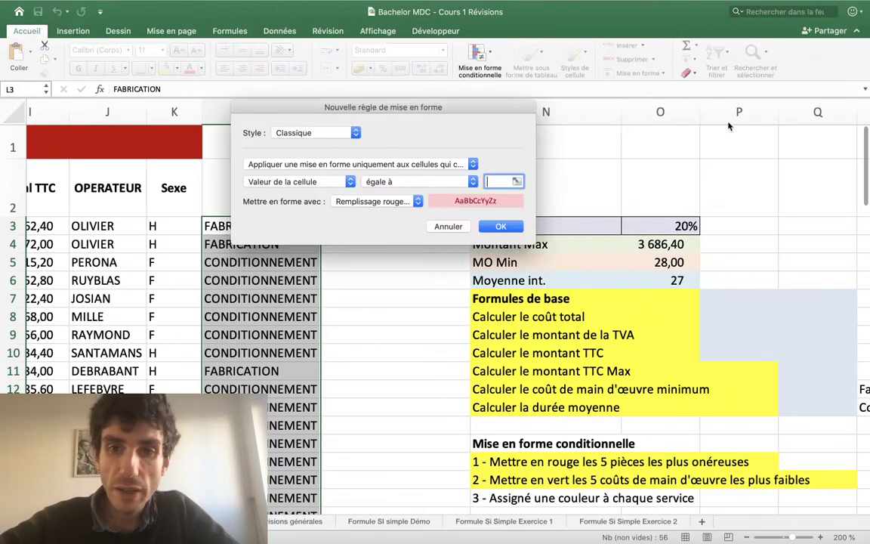
click(474, 181)
click(473, 181)
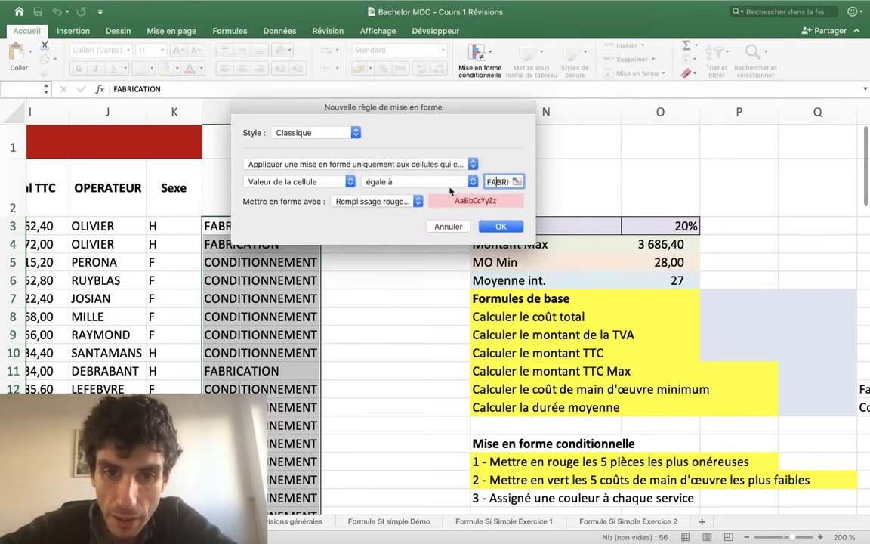
click(410, 202)
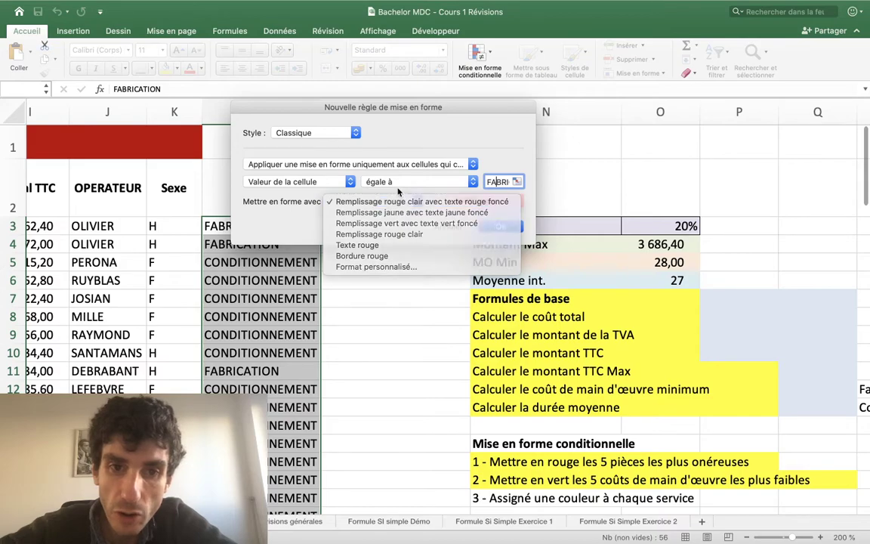
click(382, 200)
click(372, 201)
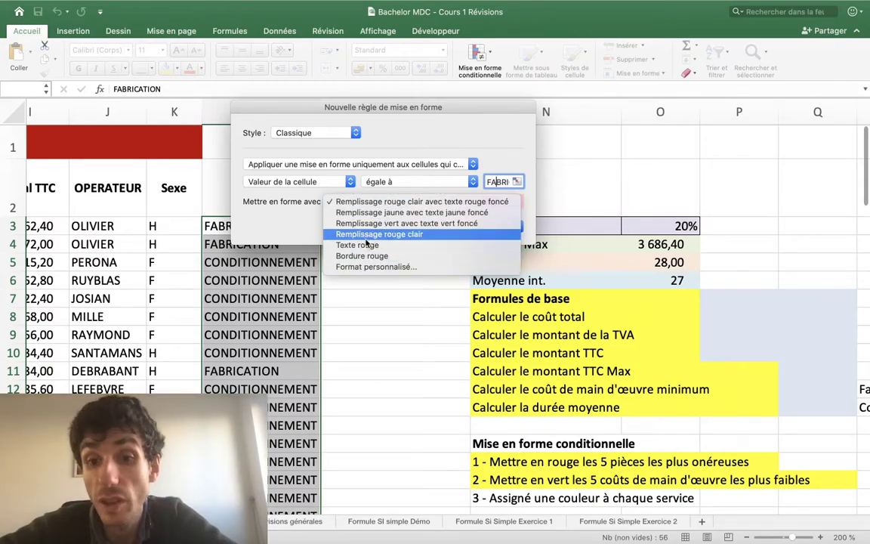
click(369, 266)
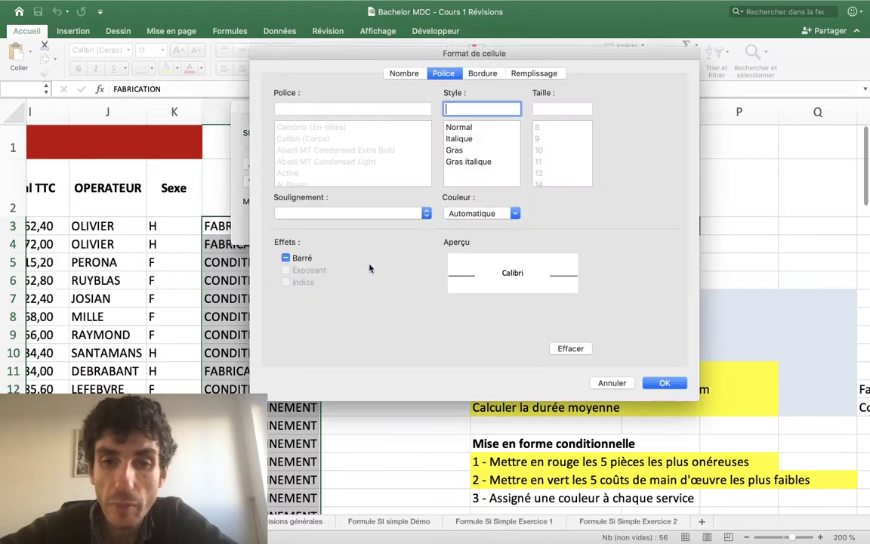
Step: Move the format and rule windows aside and set the pattern colour to light blue
mouse_move(357, 55)
mouse_down()
mouse_move(539, 207)
mouse_move(478, 182)
mouse_up()
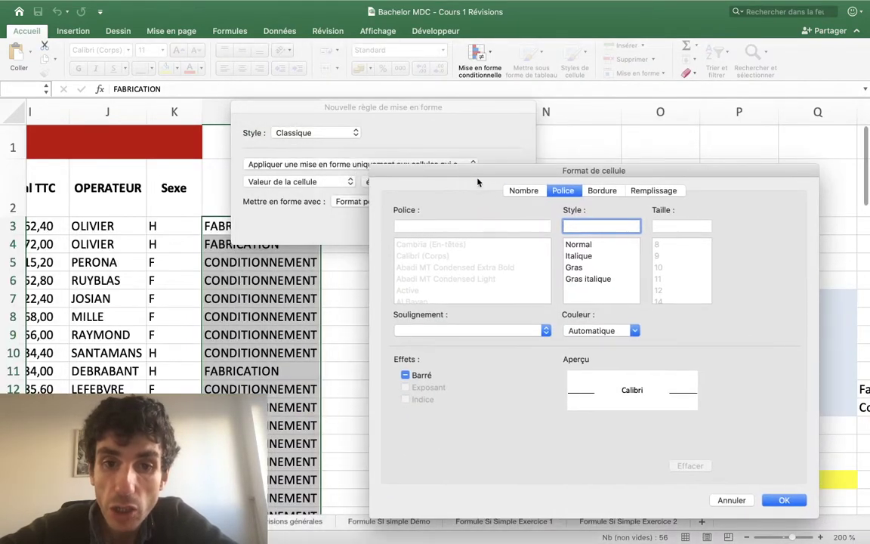
drag(412, 125, 621, 51)
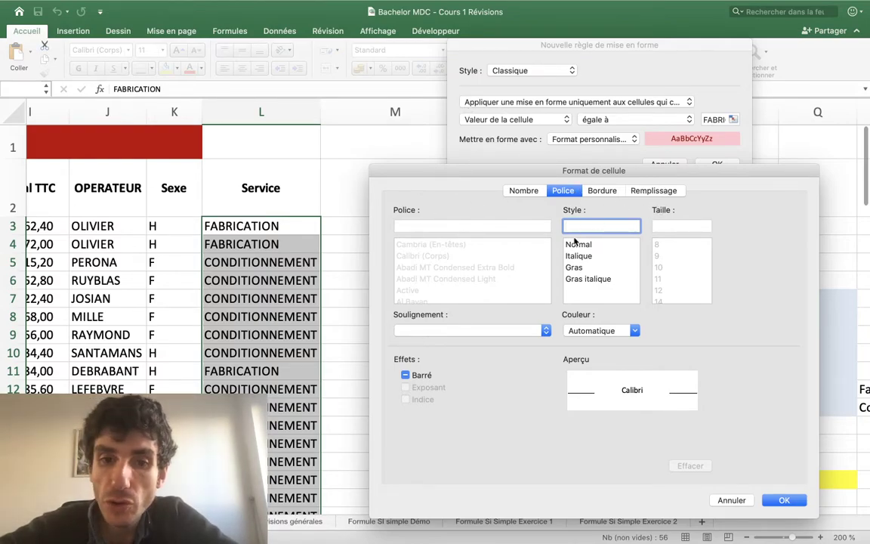
click(654, 190)
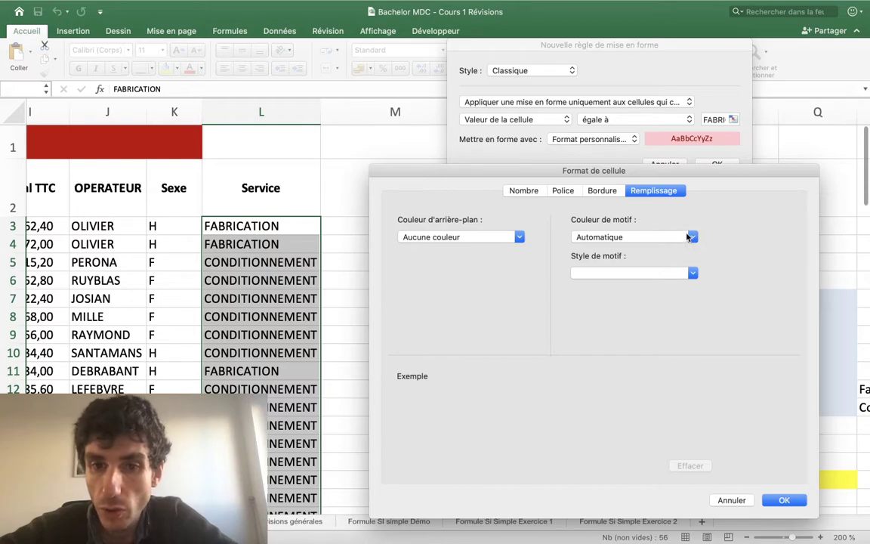
click(604, 191)
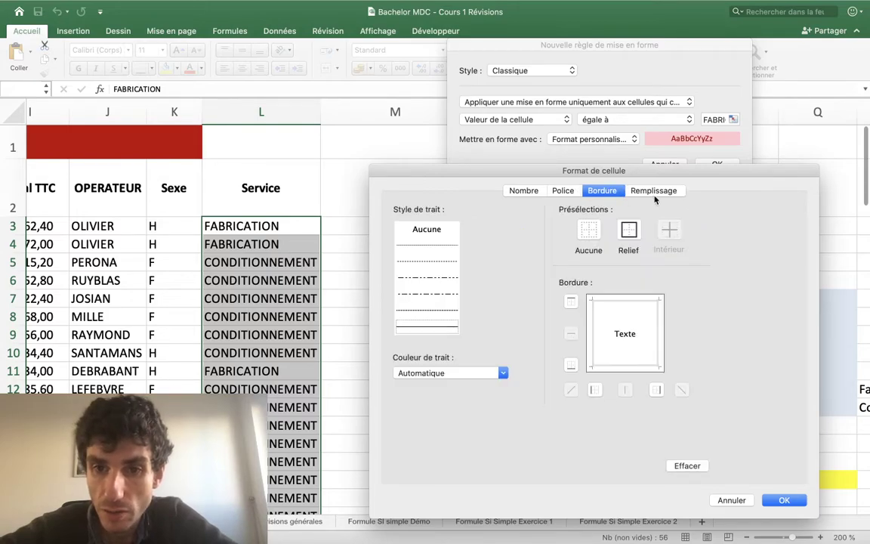
click(654, 190)
click(672, 237)
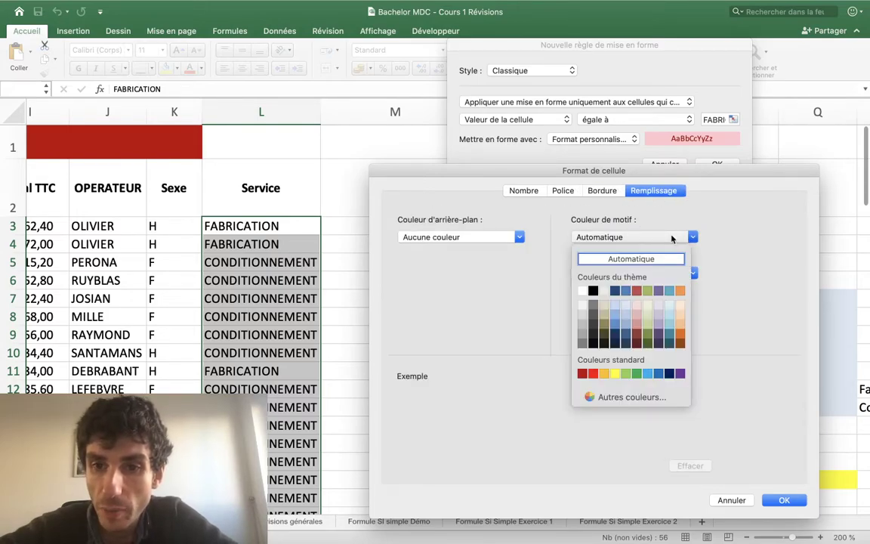
click(615, 306)
Step: Set the background colour to light blue and reset the pattern colour to Automatique
click(626, 273)
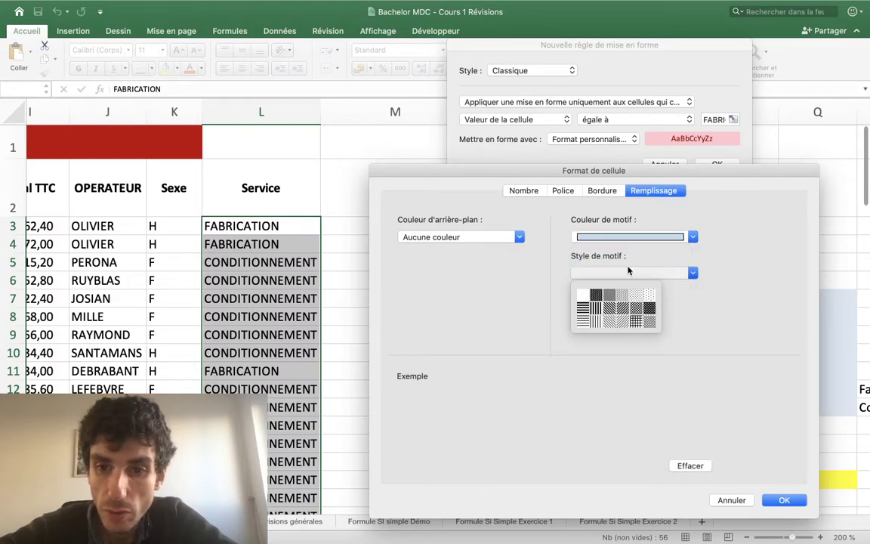
click(627, 270)
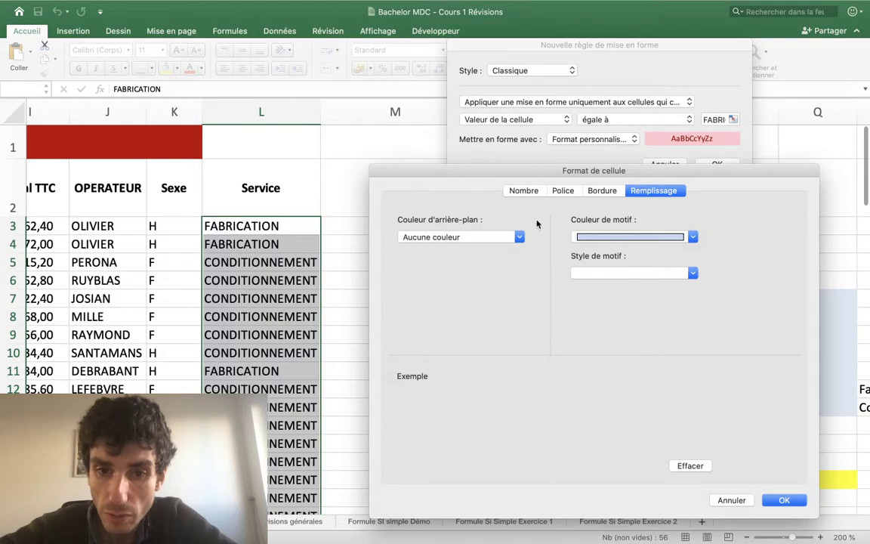
click(456, 237)
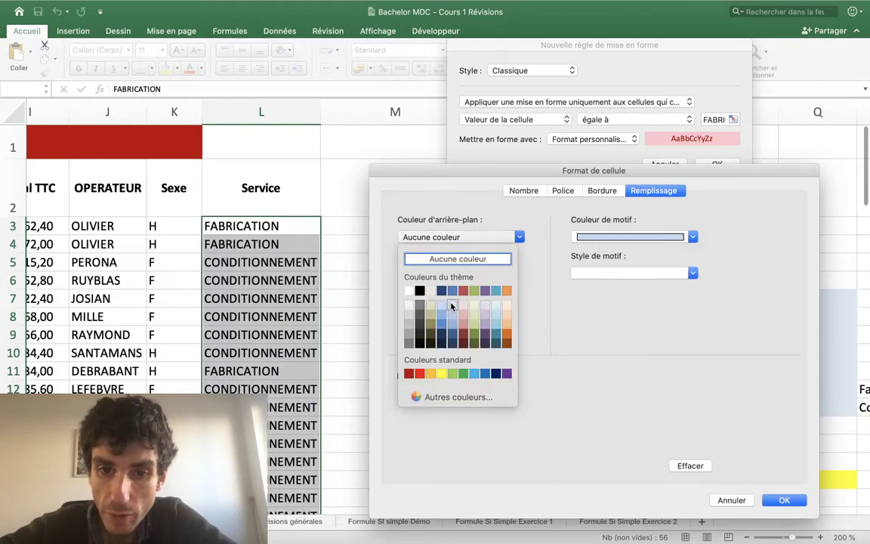
click(451, 306)
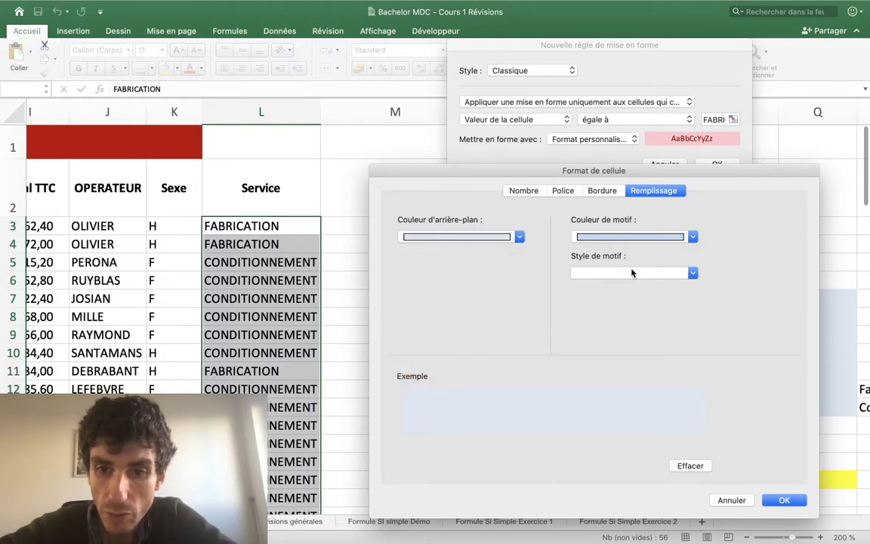
click(671, 239)
click(649, 257)
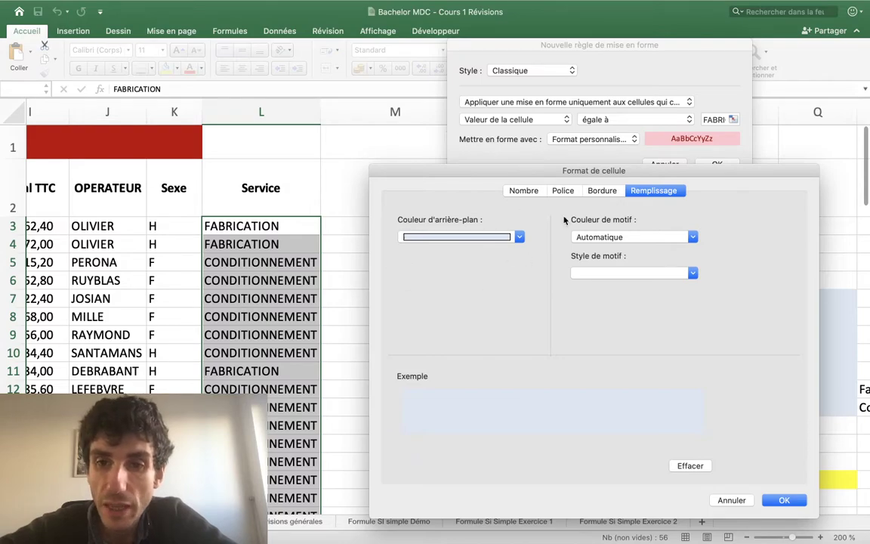
Step: Make the font colour dark blue, confirm the custom format, and move the rule window off column L
click(561, 191)
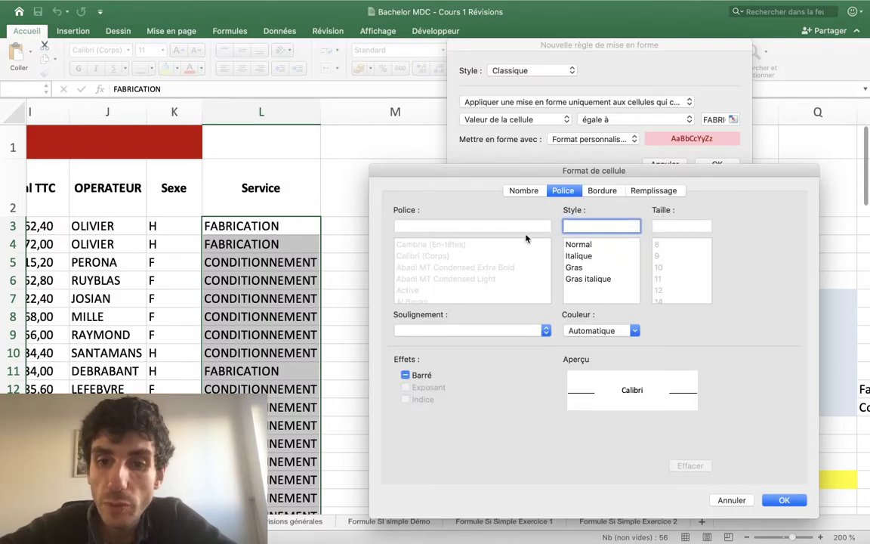
click(634, 331)
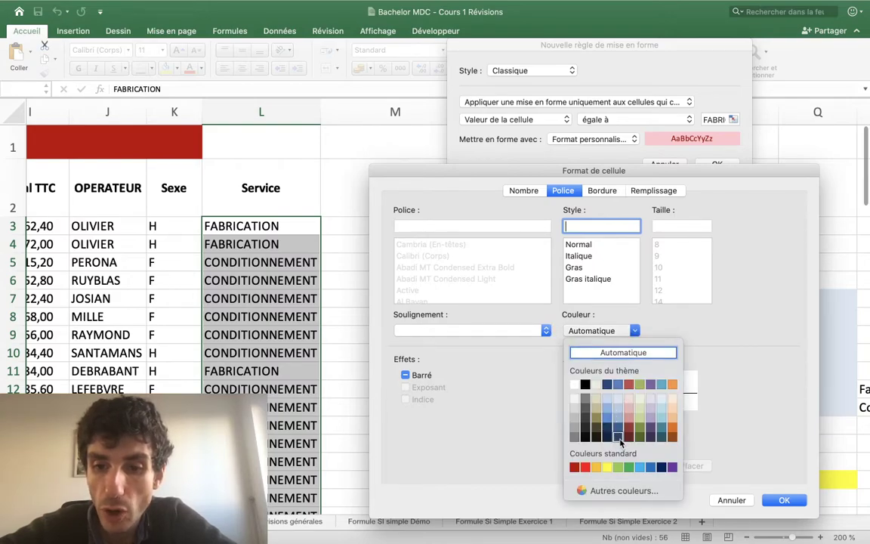
click(620, 438)
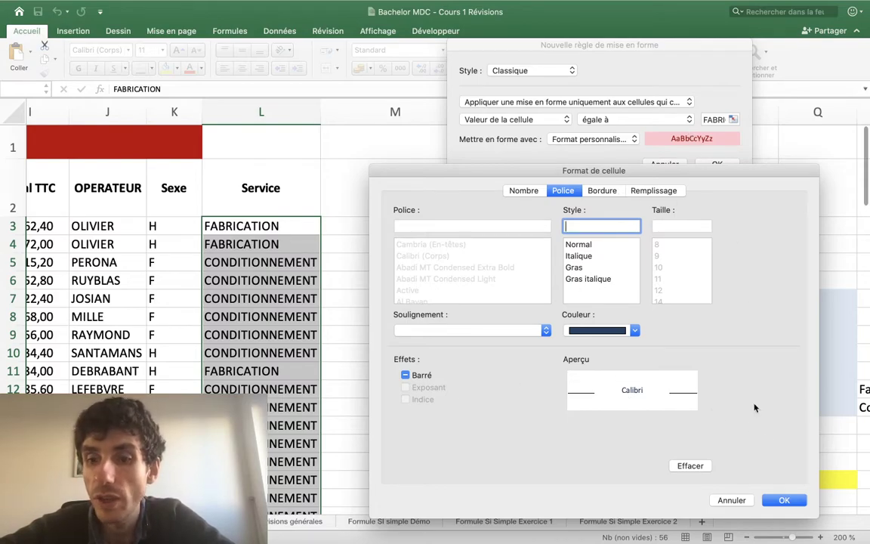
click(782, 501)
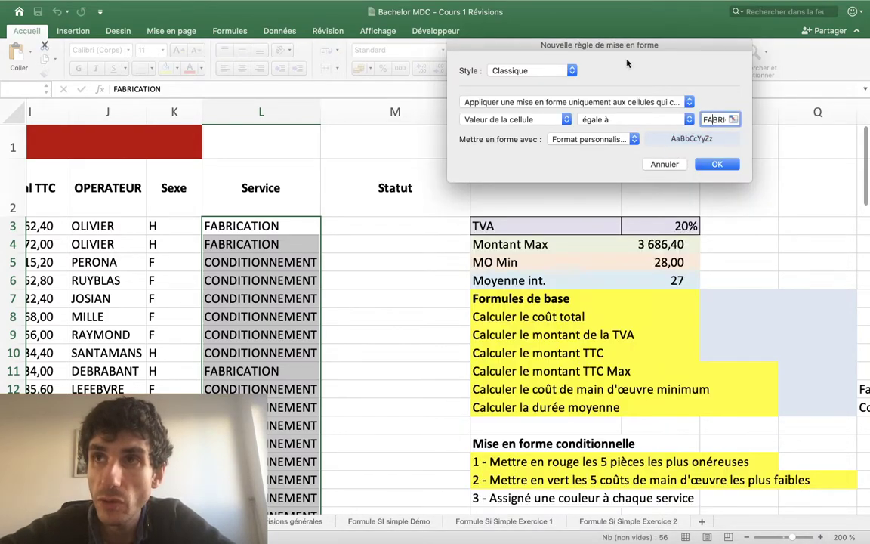
drag(626, 51, 341, 195)
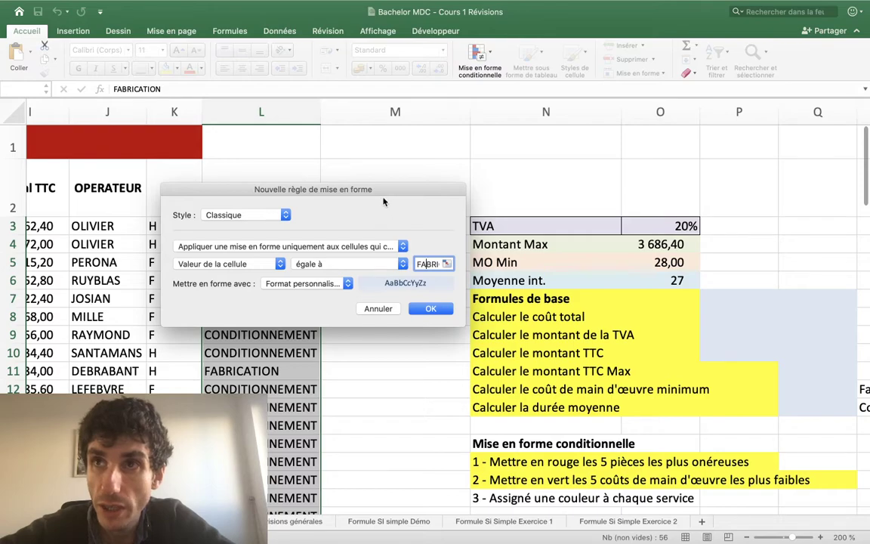
drag(373, 195, 560, 101)
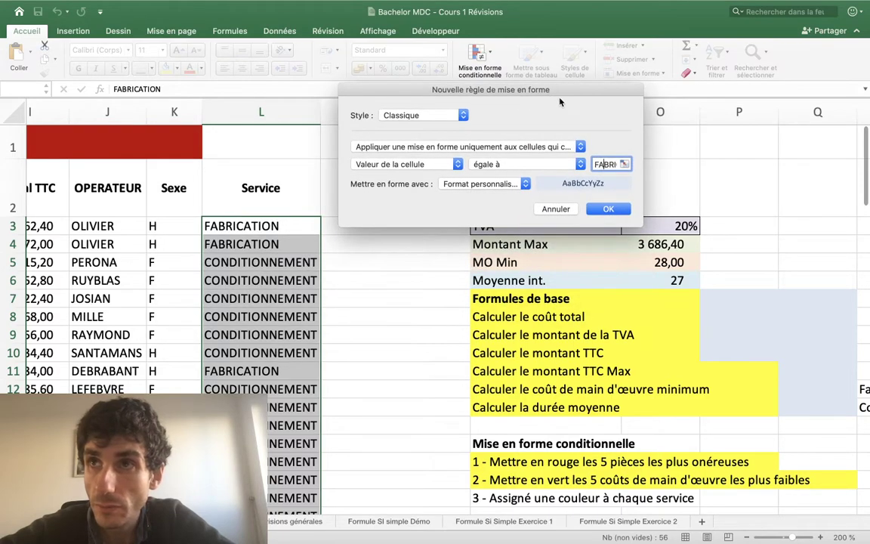
click(608, 209)
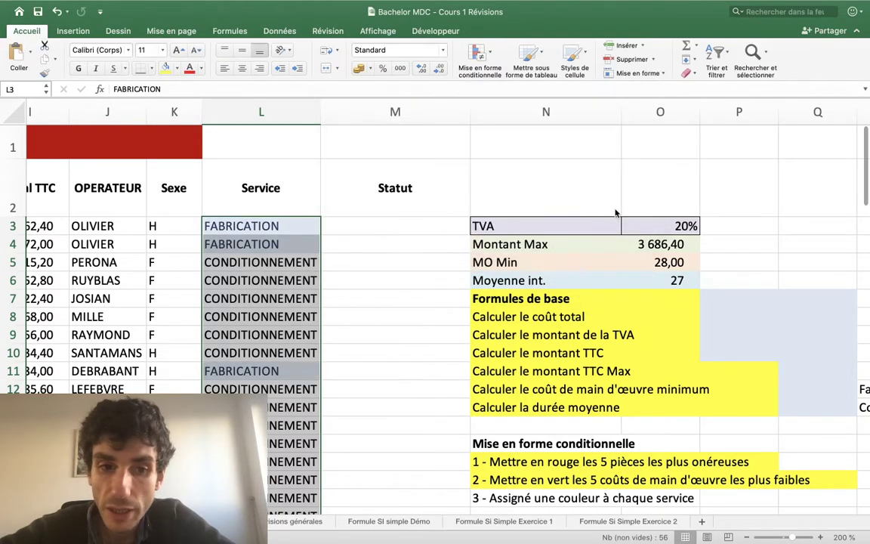
scroll(359, 323, down, 2)
scroll(359, 323, down, 2)
scroll(359, 323, down, 15)
scroll(359, 323, down, 1)
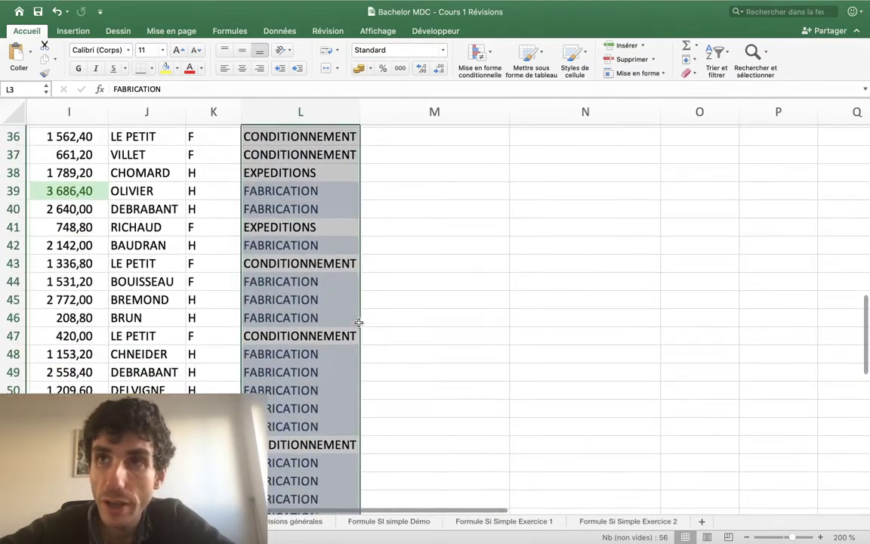
scroll(358, 322, down, 5)
scroll(359, 323, up, 8)
scroll(358, 322, up, 15)
scroll(358, 323, up, 10)
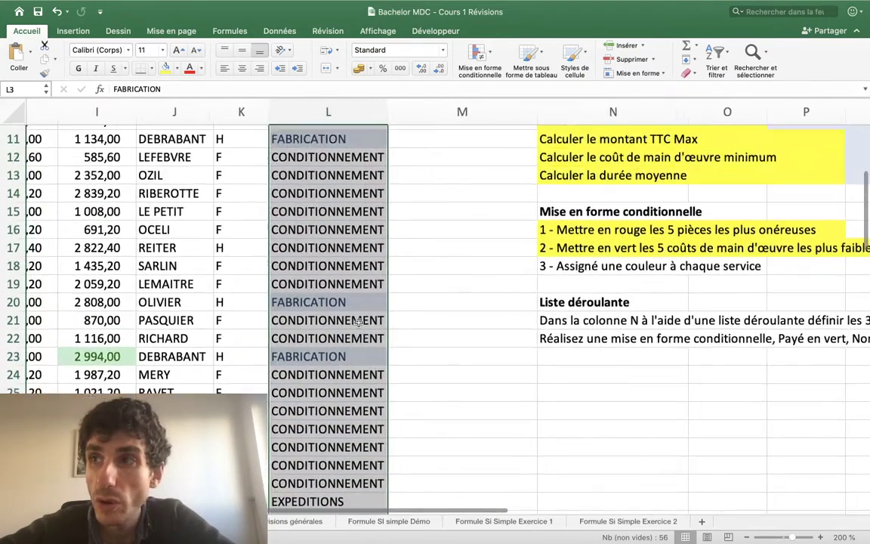
scroll(359, 323, up, 6)
scroll(359, 322, left, 1)
scroll(359, 322, up, 2)
scroll(358, 322, down, 10)
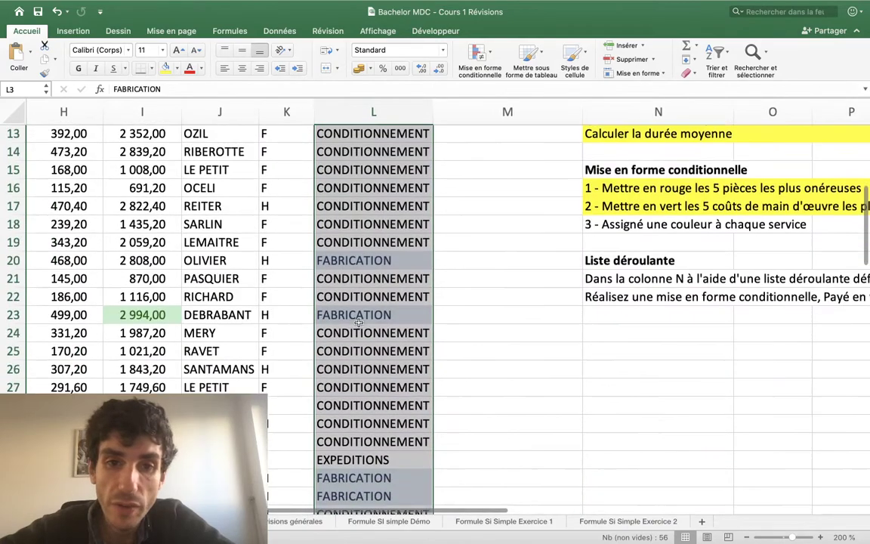
scroll(359, 322, down, 11)
scroll(358, 322, left, 1)
scroll(359, 323, up, 10)
scroll(370, 264, left, 2)
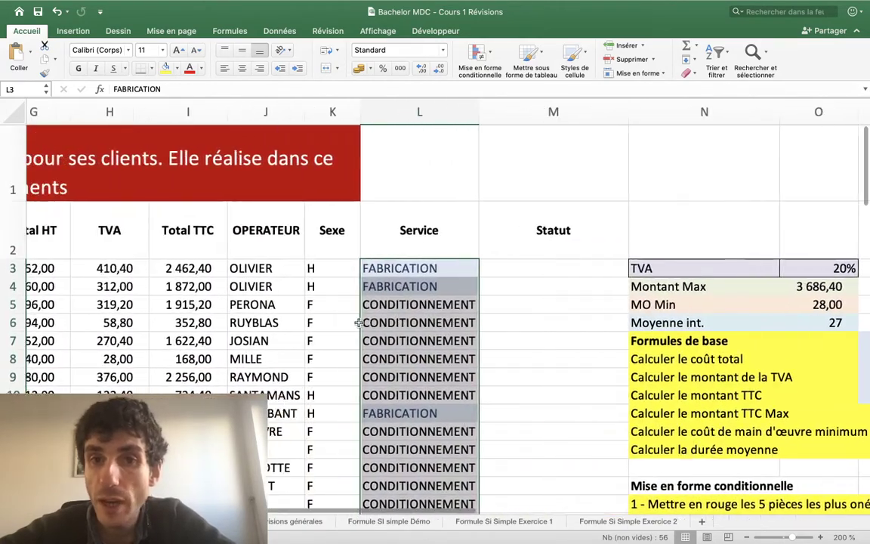
scroll(383, 203, left, 1)
click(480, 55)
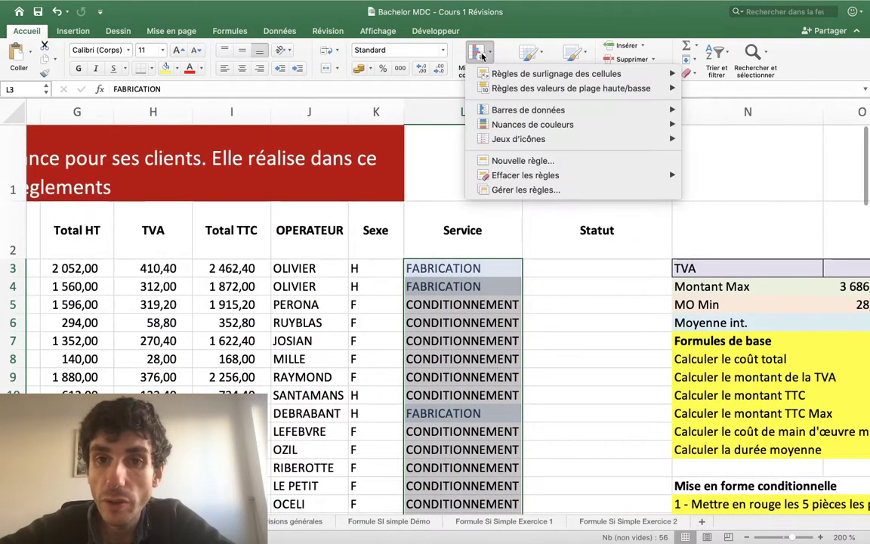
click(480, 54)
scroll(498, 312, down, 2)
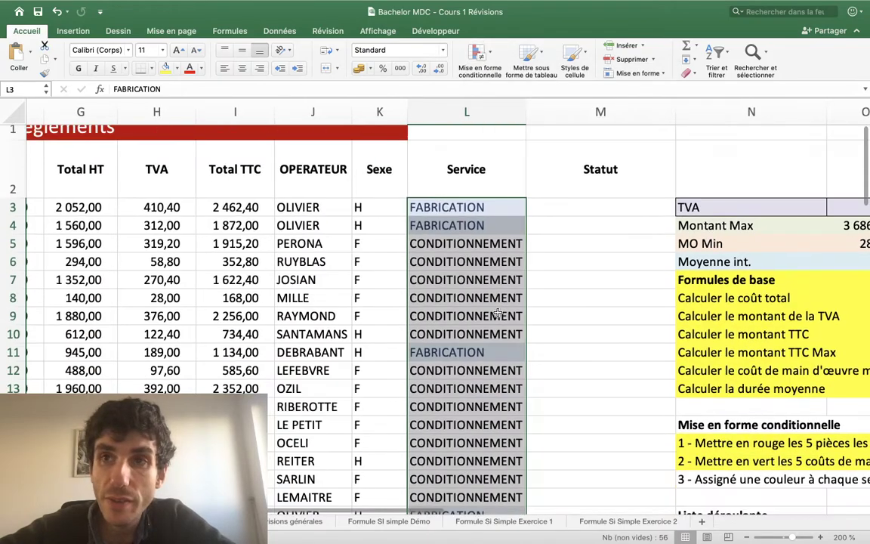
scroll(497, 312, down, 15)
scroll(497, 312, down, 12)
scroll(497, 312, up, 13)
scroll(498, 312, up, 5)
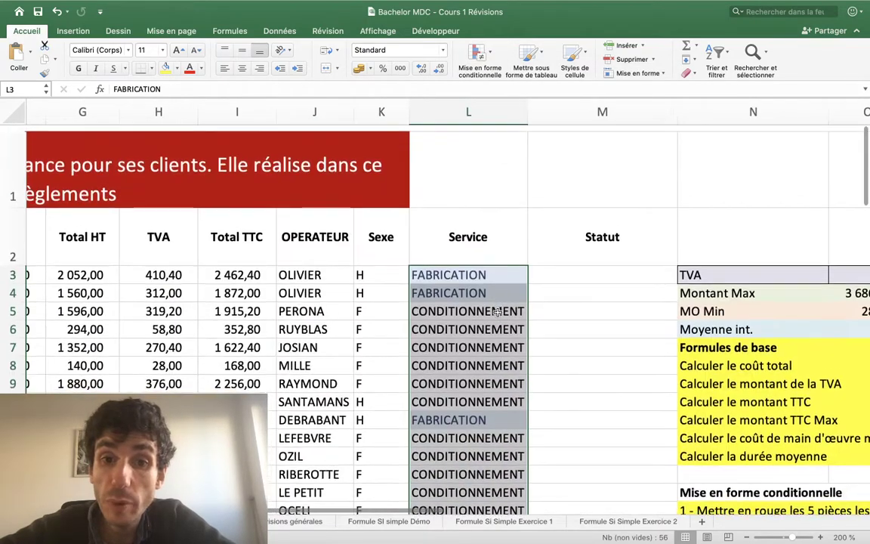
scroll(497, 312, down, 8)
scroll(498, 312, down, 5)
scroll(497, 312, right, 1)
scroll(498, 312, up, 9)
scroll(501, 311, up, 4)
scroll(501, 310, left, 1)
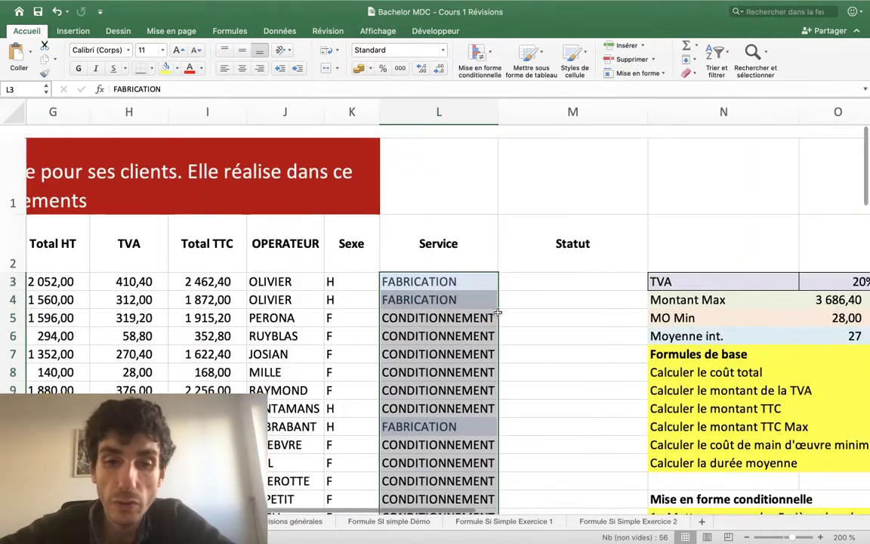
scroll(505, 283, left, 1)
Step: Create a 'Texte qui contient' rule matching 'Conditionnement' and open its format presets
click(490, 56)
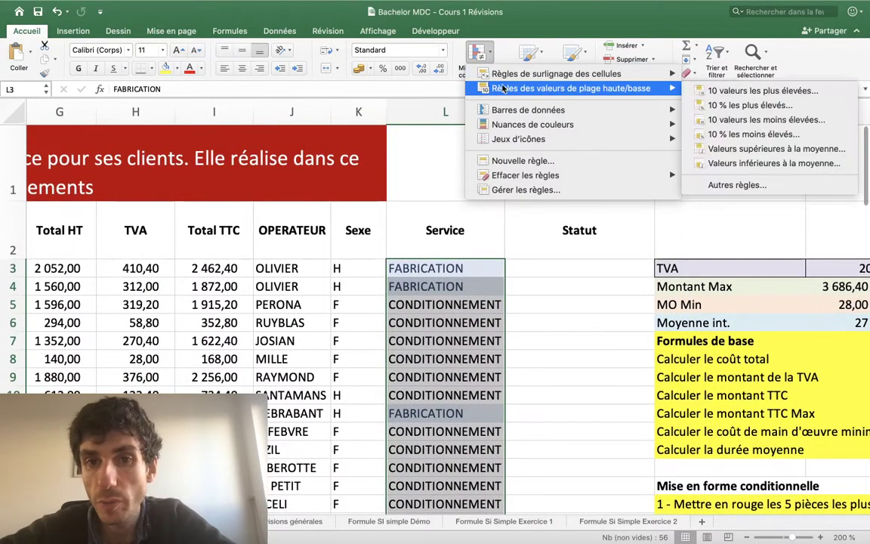
mouse_move(505, 75)
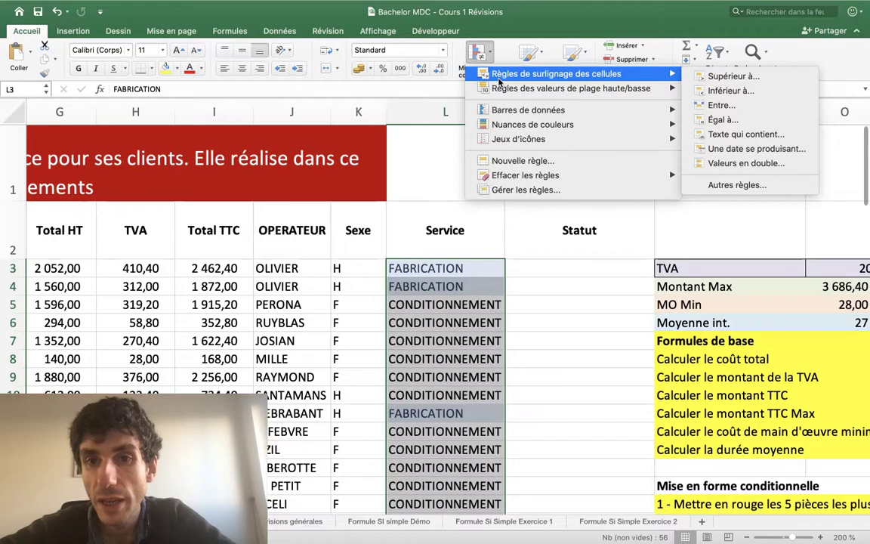
click(736, 133)
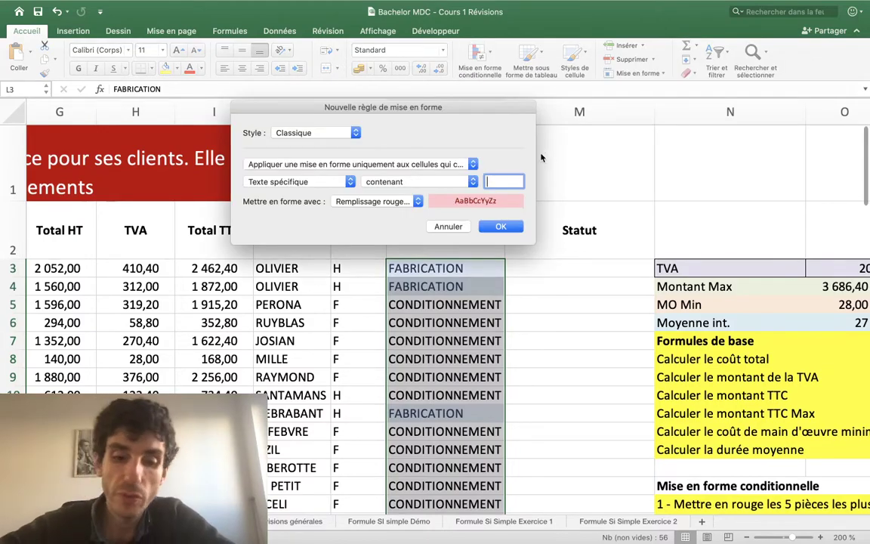
text(Cond)
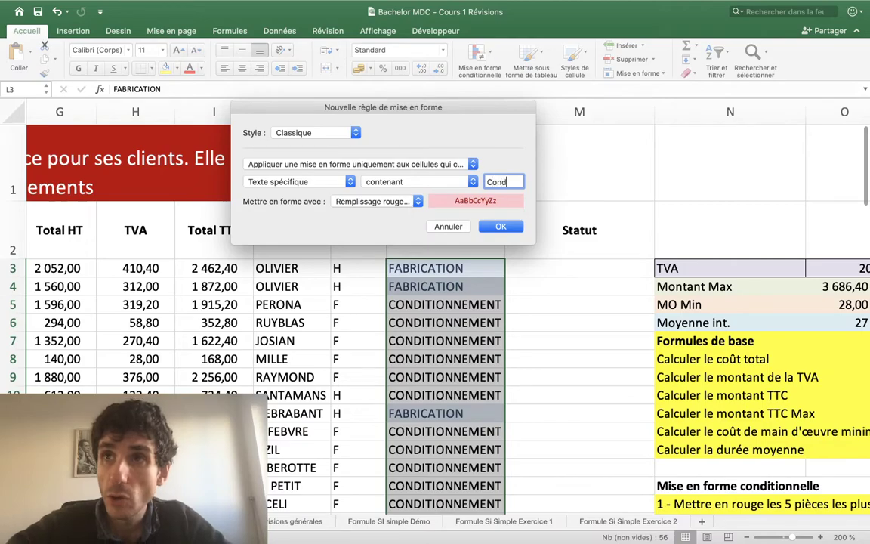
text(nnement)
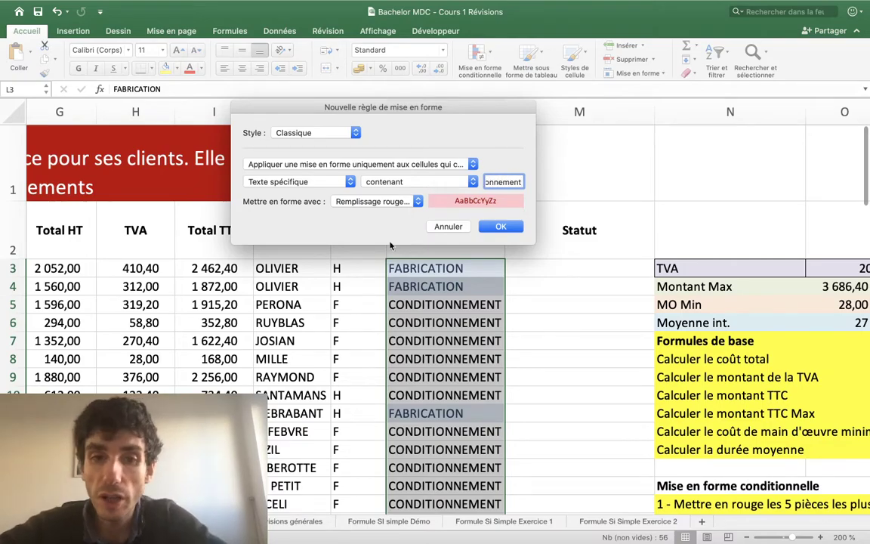
click(415, 199)
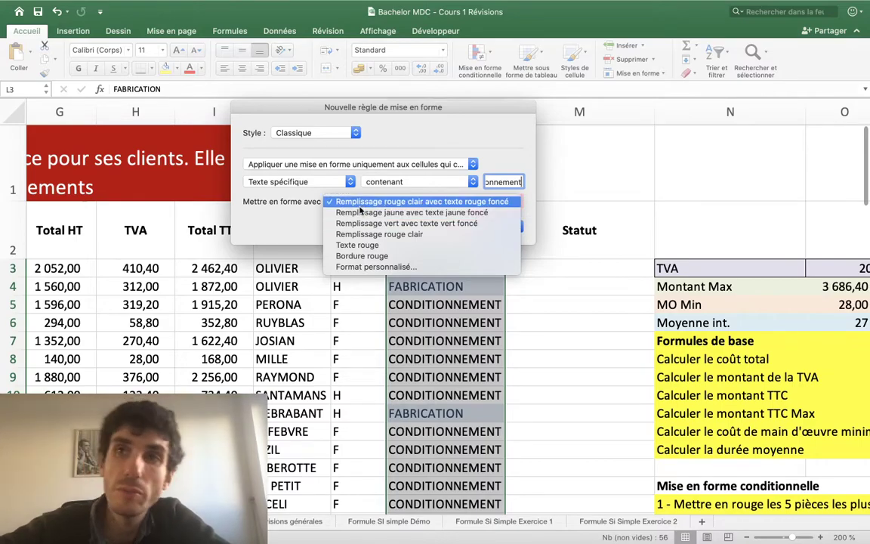
Step: Open the custom format option for the CONDITIONNEMENT rule, after one cancelled attempt
click(349, 267)
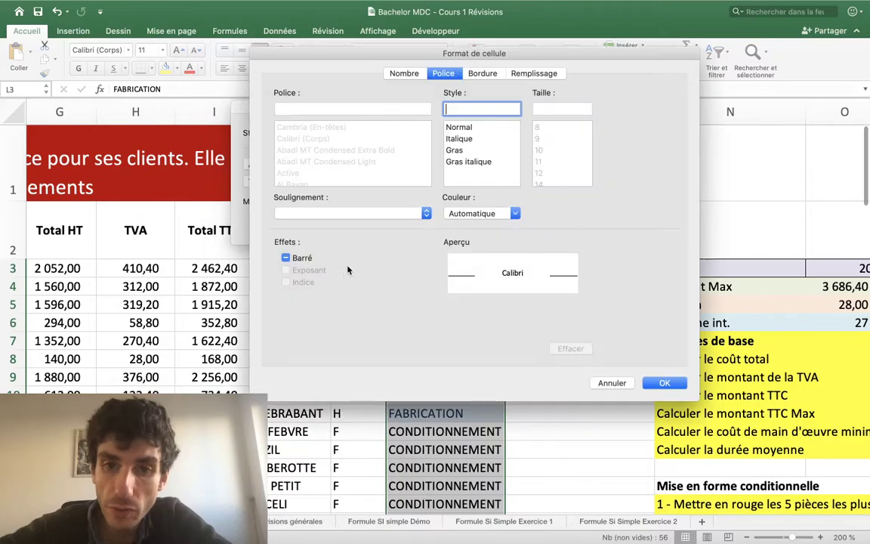
click(538, 74)
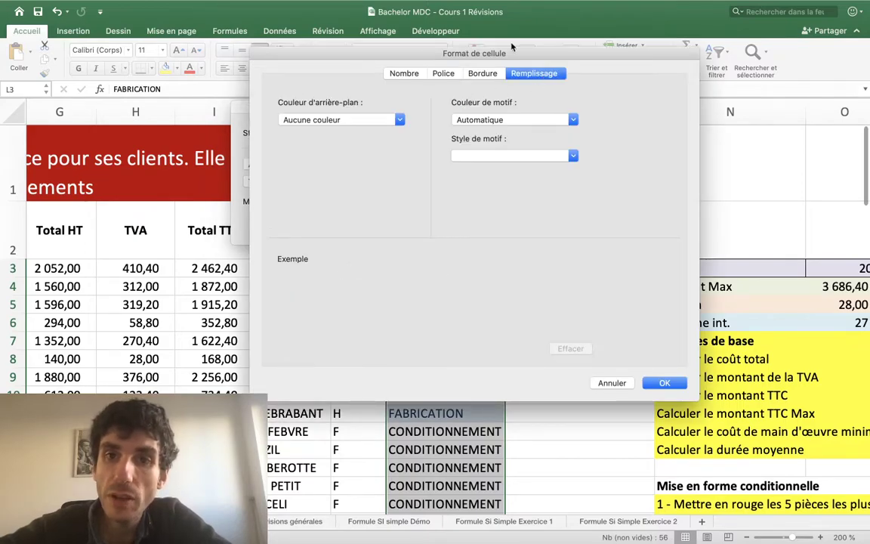
click(444, 75)
click(610, 383)
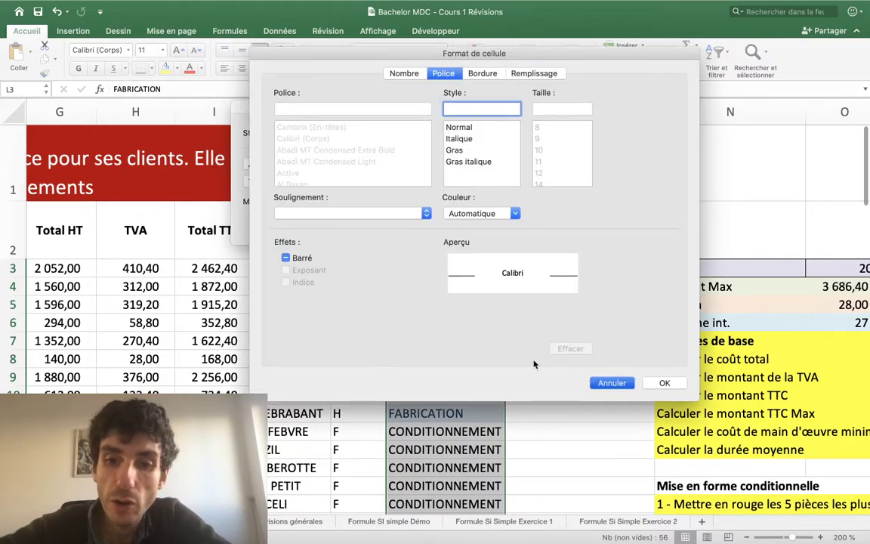
click(370, 201)
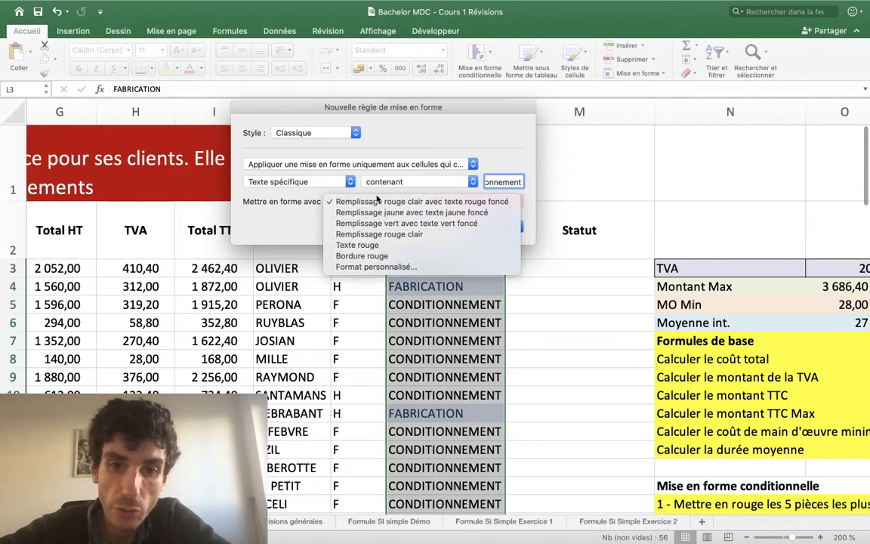
click(370, 201)
click(370, 200)
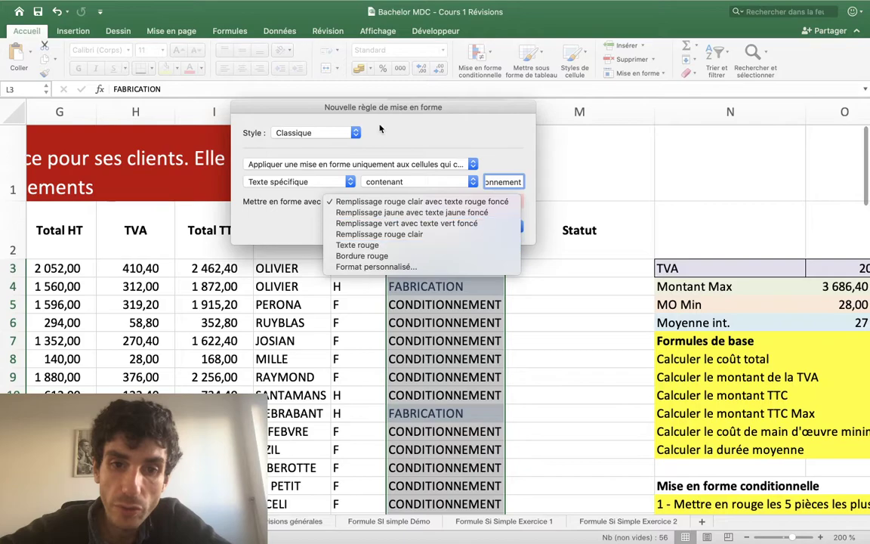
click(376, 267)
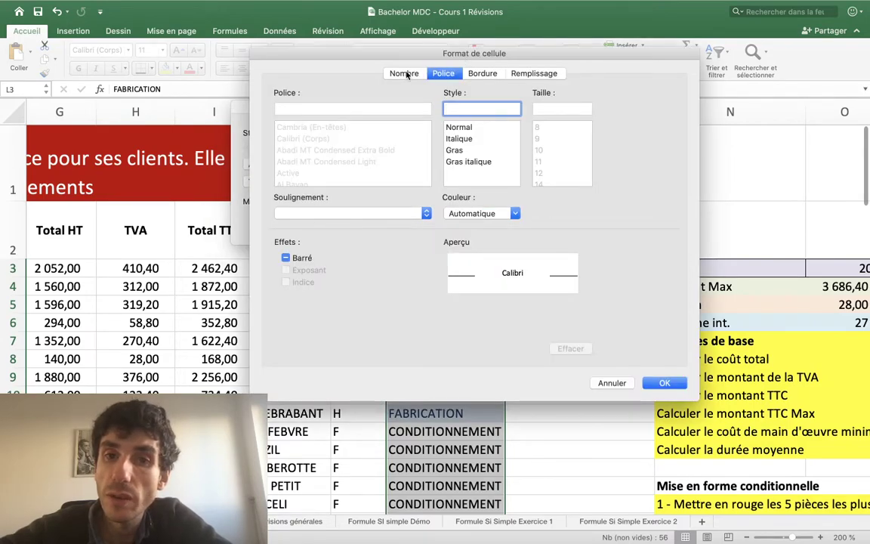
Step: On the Remplissage tab, set the background colour to light orange
click(545, 75)
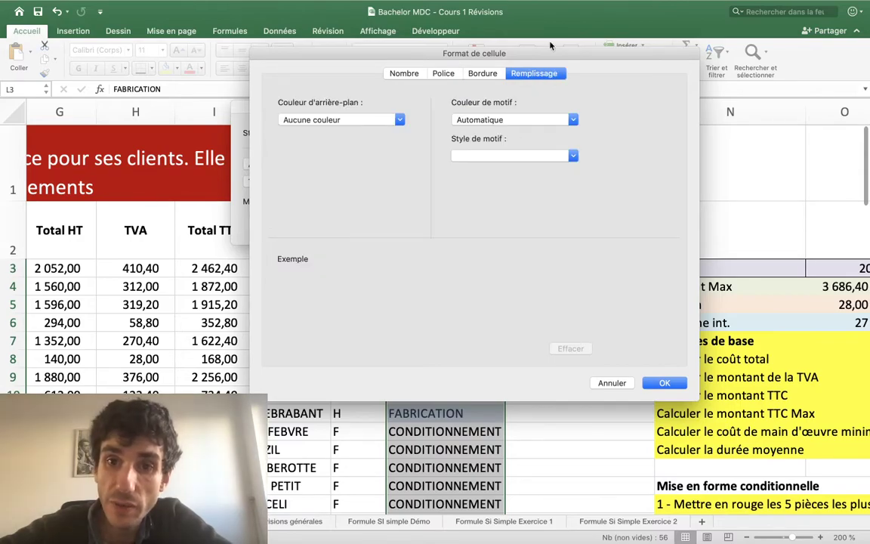
click(493, 121)
click(492, 120)
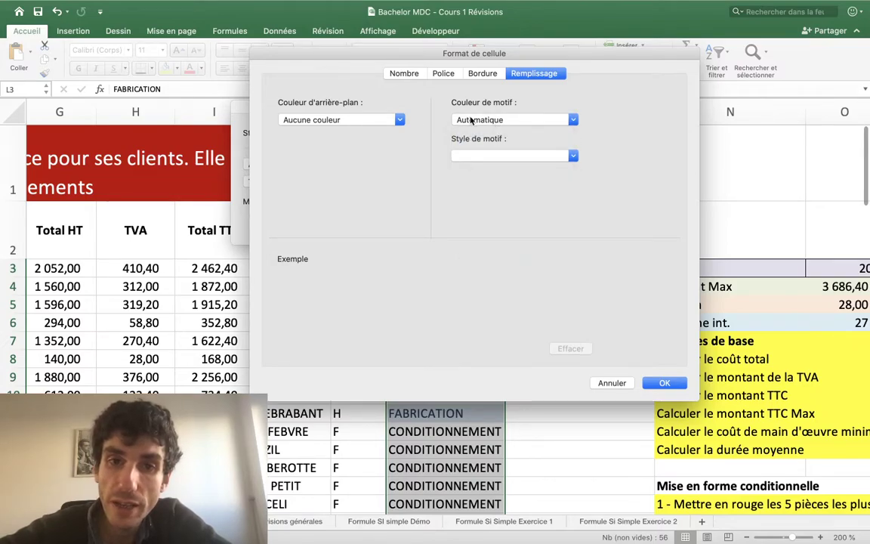
click(399, 119)
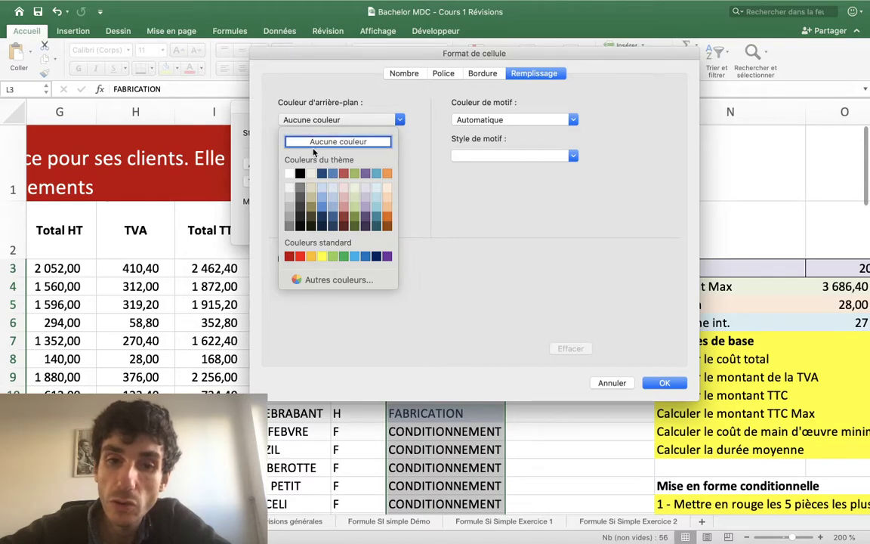
click(385, 188)
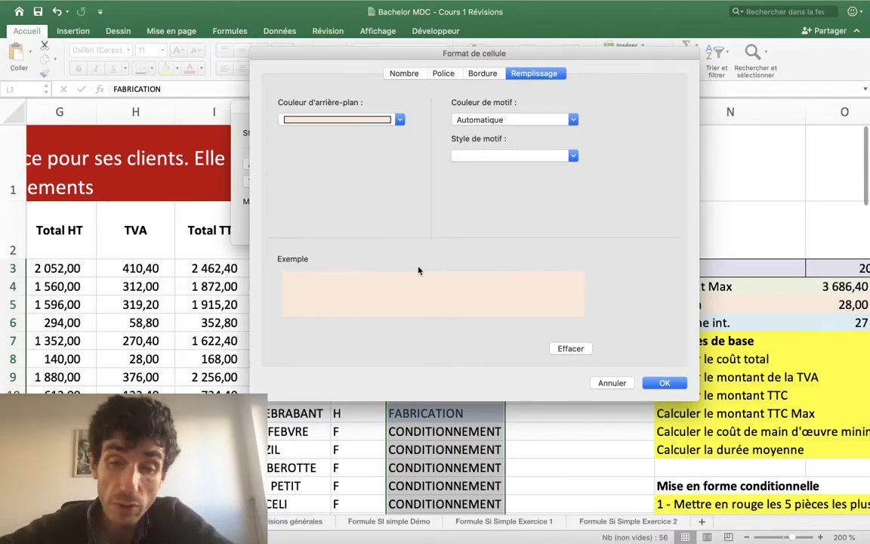
Step: Make the custom format's text a lighter orange, replacing an initial brownish orange
click(449, 74)
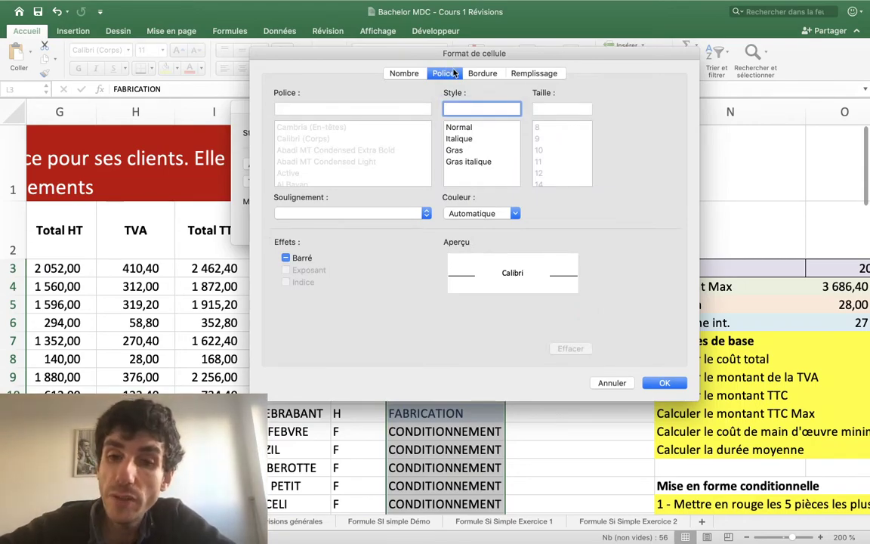
click(515, 214)
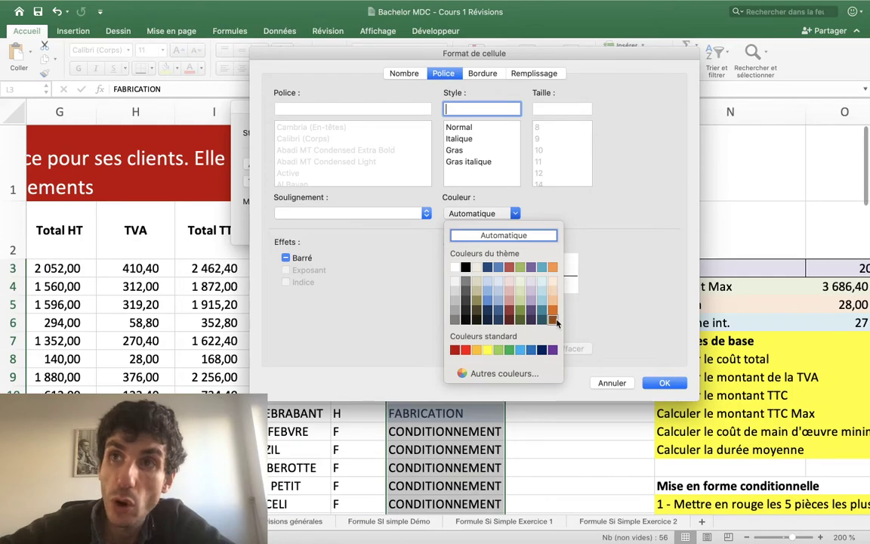
click(553, 318)
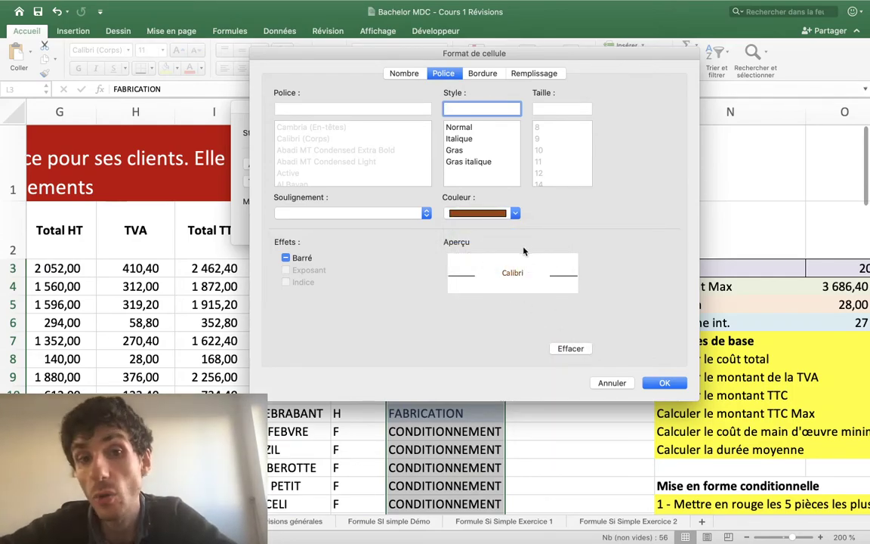
click(482, 73)
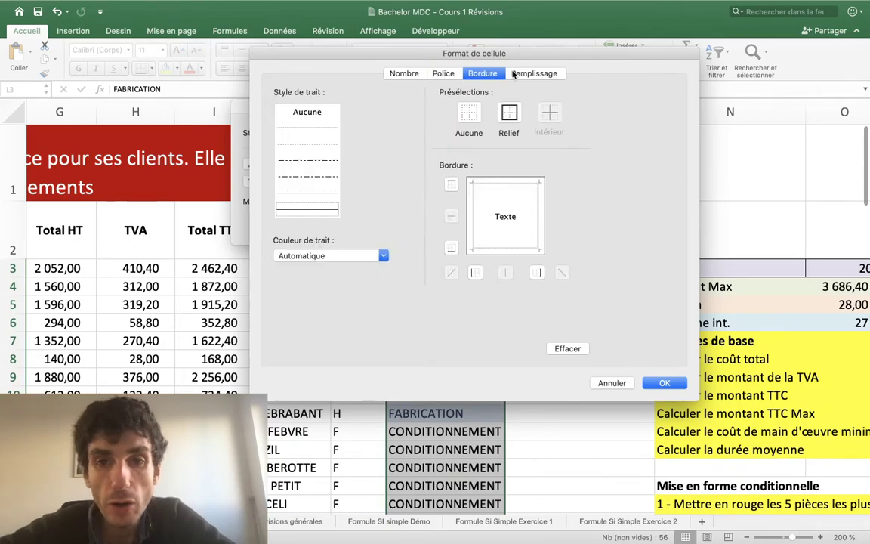
click(528, 72)
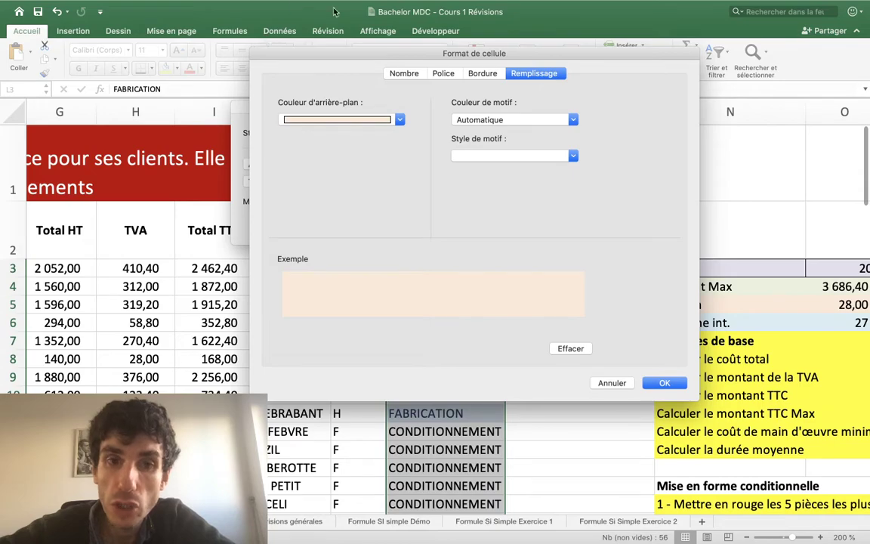
click(443, 72)
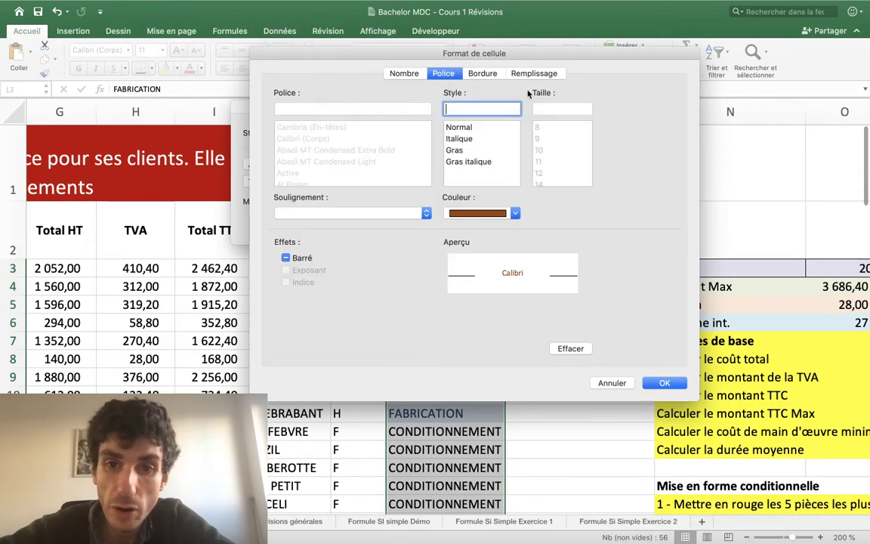
click(515, 213)
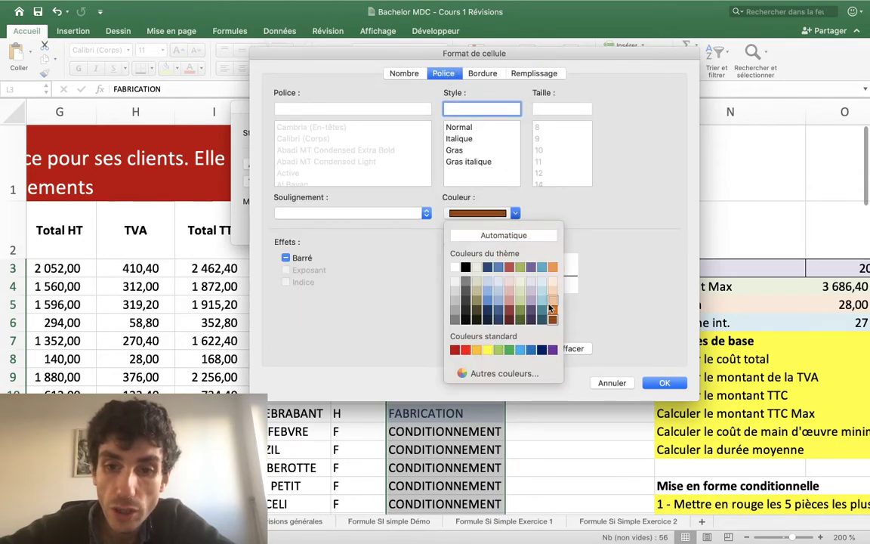
click(553, 310)
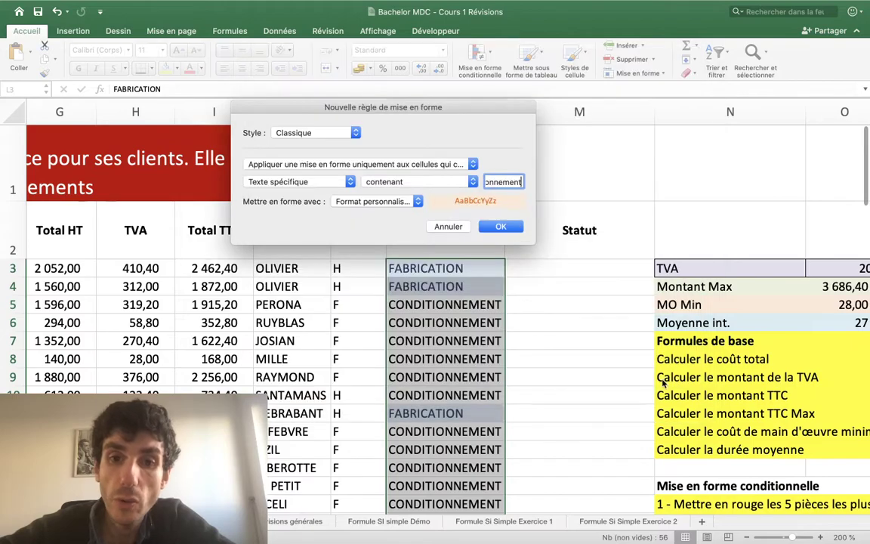
Step: Confirm the orange format, apply the CONDITIONNEMENT rule, and scroll column L to check it
click(664, 383)
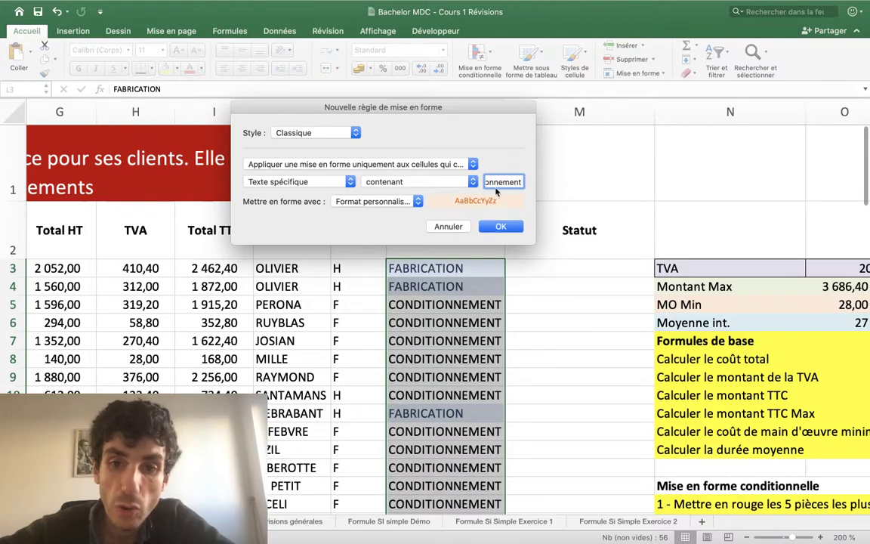
click(502, 225)
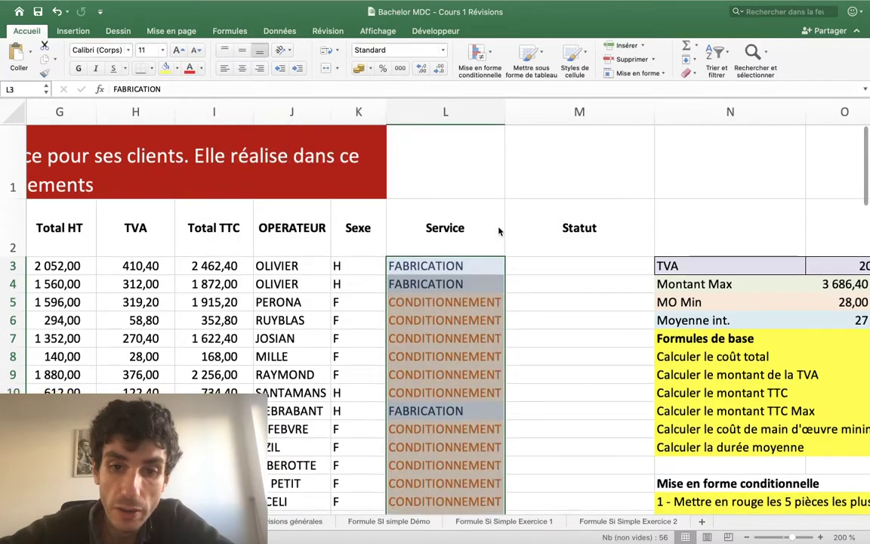
scroll(499, 231, down, 5)
scroll(499, 231, down, 4)
scroll(499, 231, down, 4)
scroll(499, 231, up, 2)
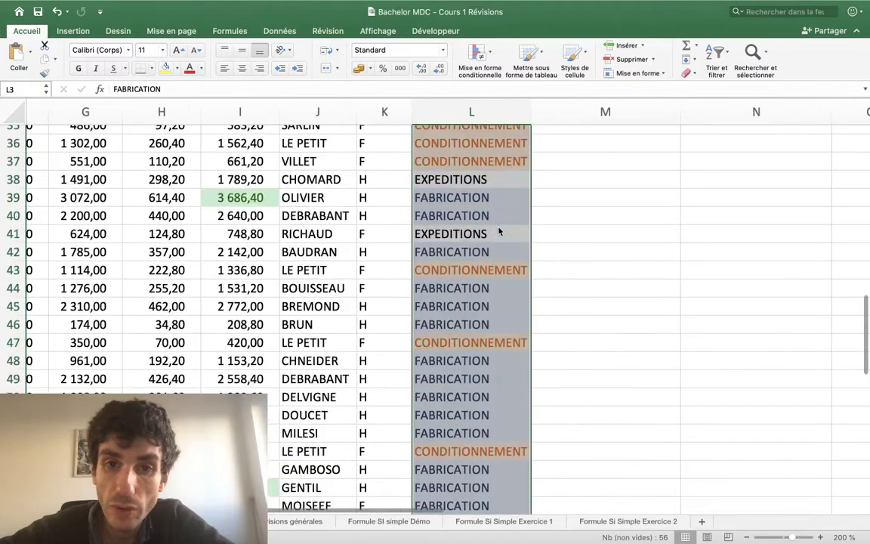
scroll(499, 231, up, 2)
scroll(498, 230, up, 1)
scroll(498, 230, up, 4)
scroll(498, 230, up, 5)
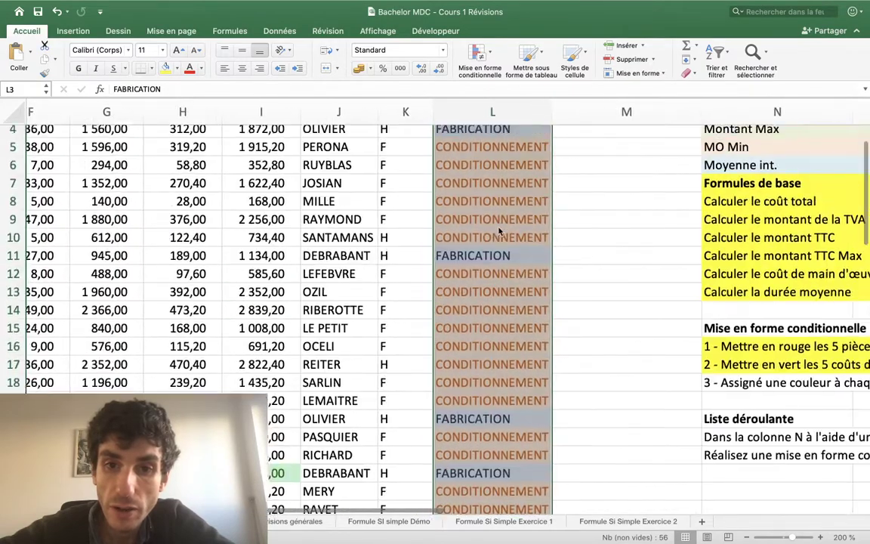
scroll(498, 231, up, 2)
scroll(498, 231, left, 1)
scroll(499, 231, down, 5)
scroll(499, 231, down, 5)
scroll(499, 231, up, 2)
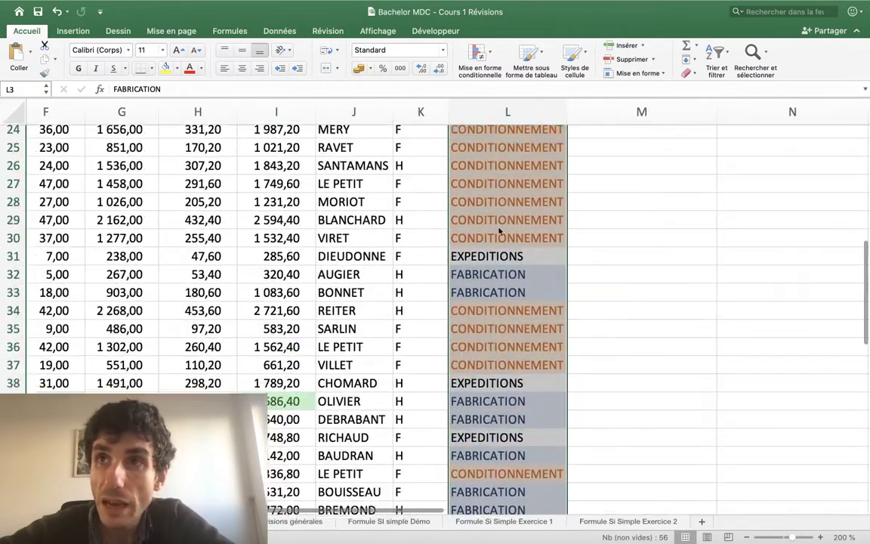
scroll(499, 231, up, 1)
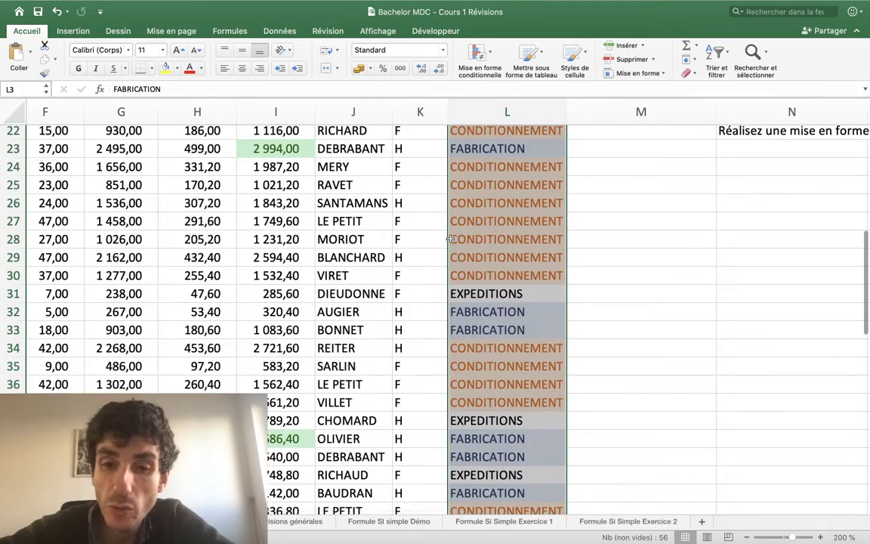
scroll(476, 243, down, 1)
scroll(474, 287, up, 4)
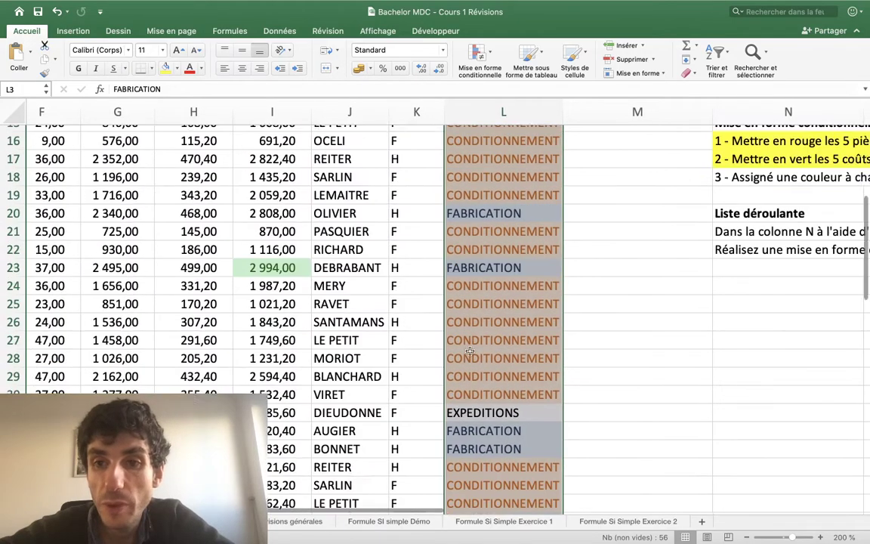
scroll(469, 351, up, 5)
scroll(469, 351, right, 1)
scroll(469, 351, up, 2)
scroll(469, 351, right, 1)
scroll(469, 351, up, 2)
scroll(469, 351, left, 2)
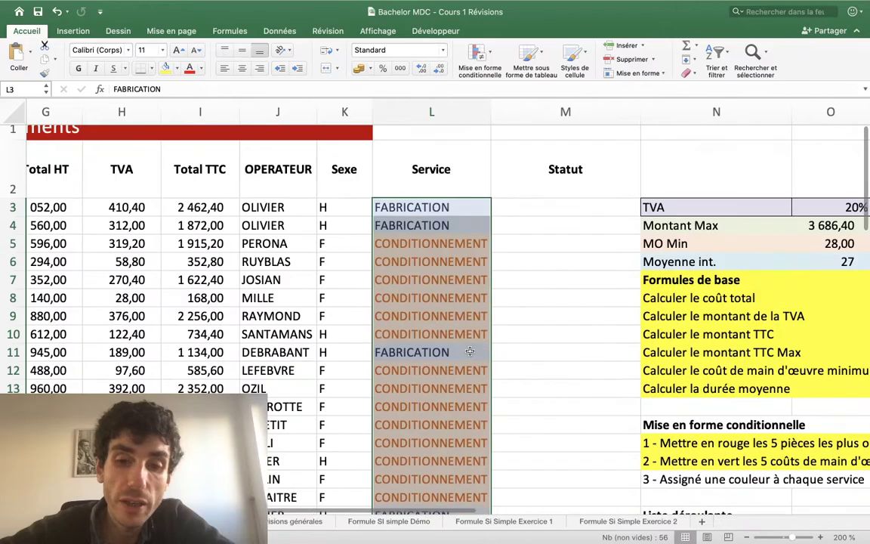
scroll(469, 351, down, 7)
scroll(469, 351, right, 1)
scroll(469, 351, down, 5)
scroll(469, 350, up, 10)
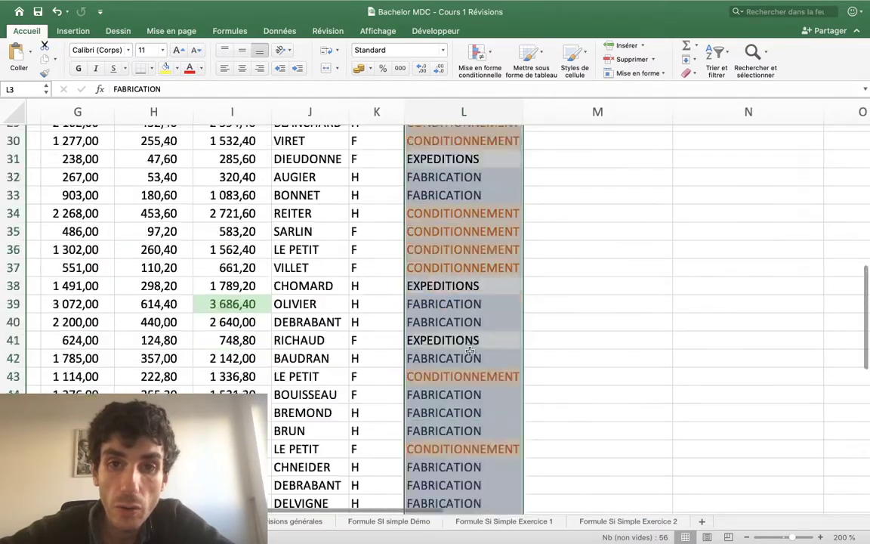
scroll(470, 350, up, 10)
scroll(469, 351, down, 5)
scroll(469, 350, down, 2)
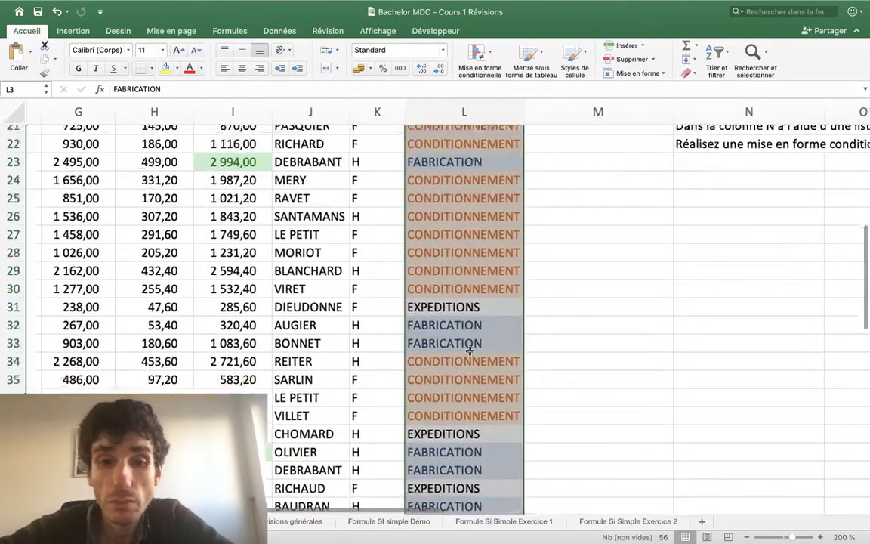
scroll(470, 350, down, 2)
scroll(470, 350, up, 5)
scroll(469, 350, down, 3)
scroll(470, 350, left, 1)
scroll(470, 350, down, 1)
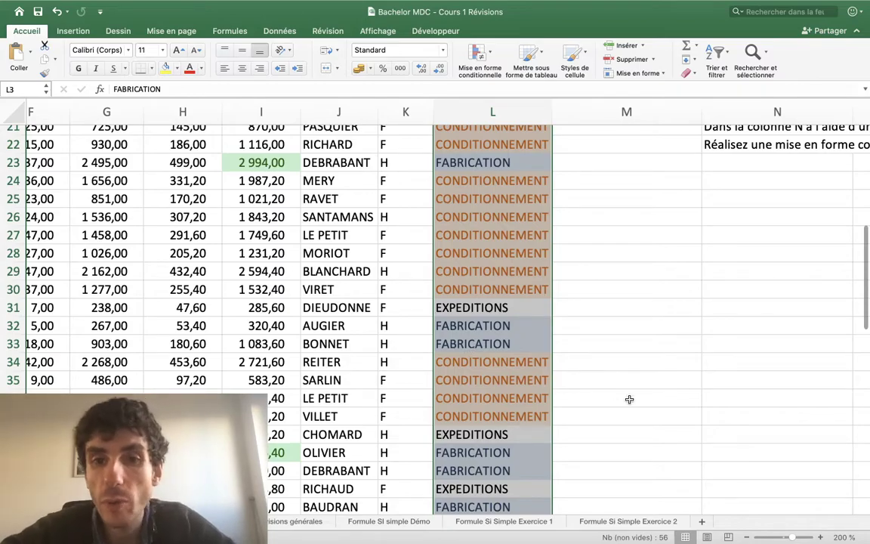
scroll(623, 355, right, 2)
scroll(618, 334, up, 8)
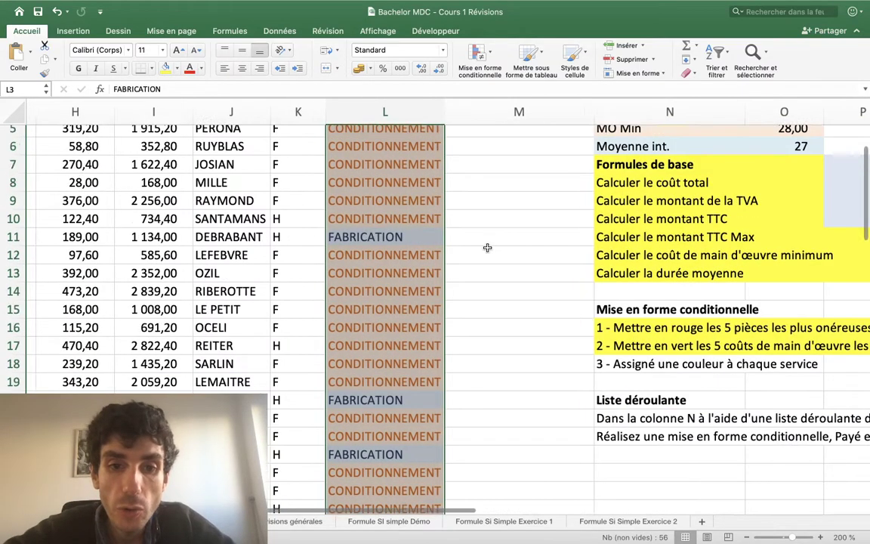
scroll(487, 246, down, 9)
scroll(487, 246, up, 8)
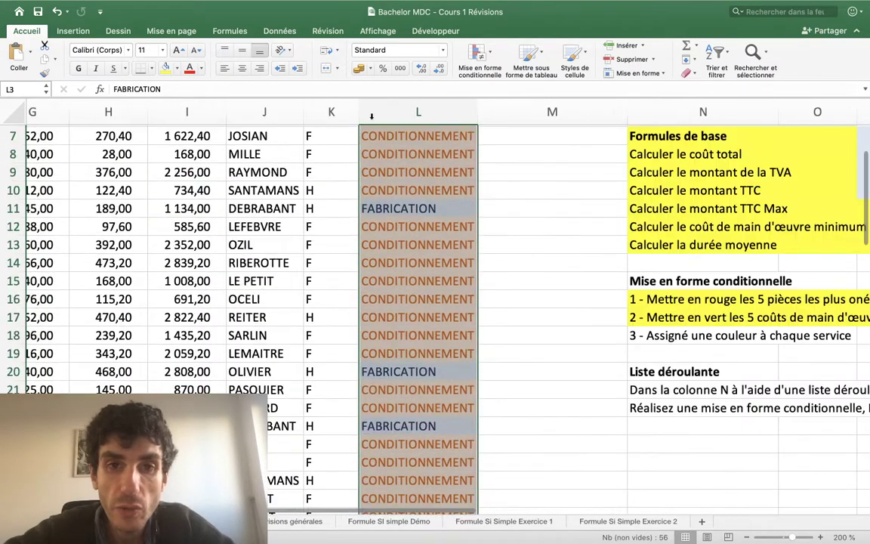
Step: Start a new 'Égal à' rule and choose Format personnalisé from its format list
click(462, 59)
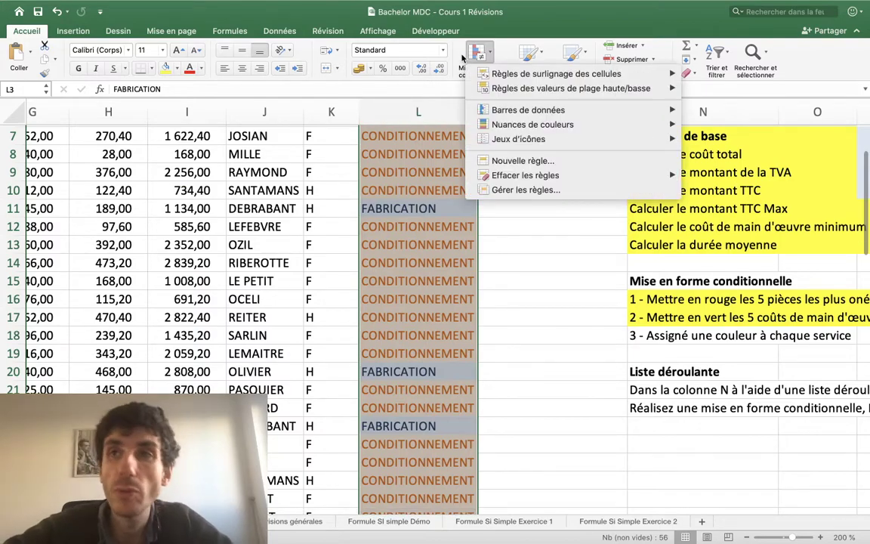
mouse_move(490, 80)
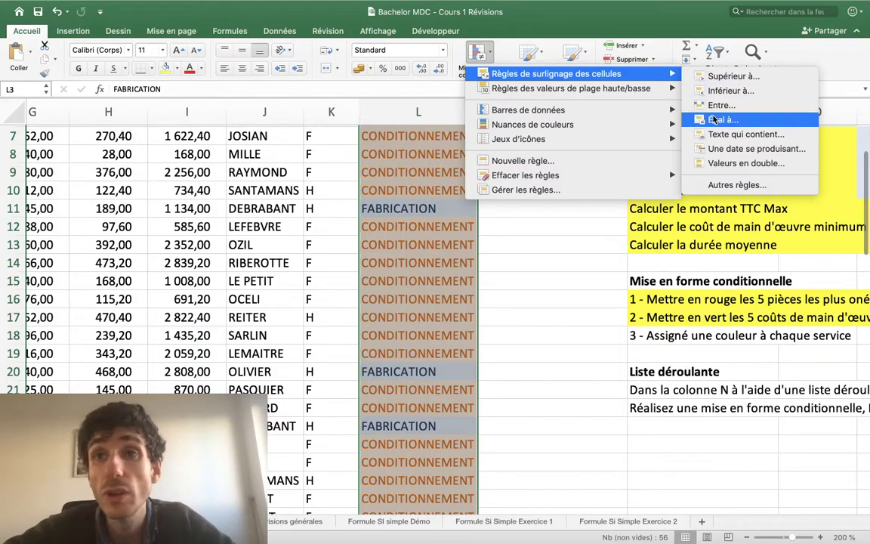
click(714, 119)
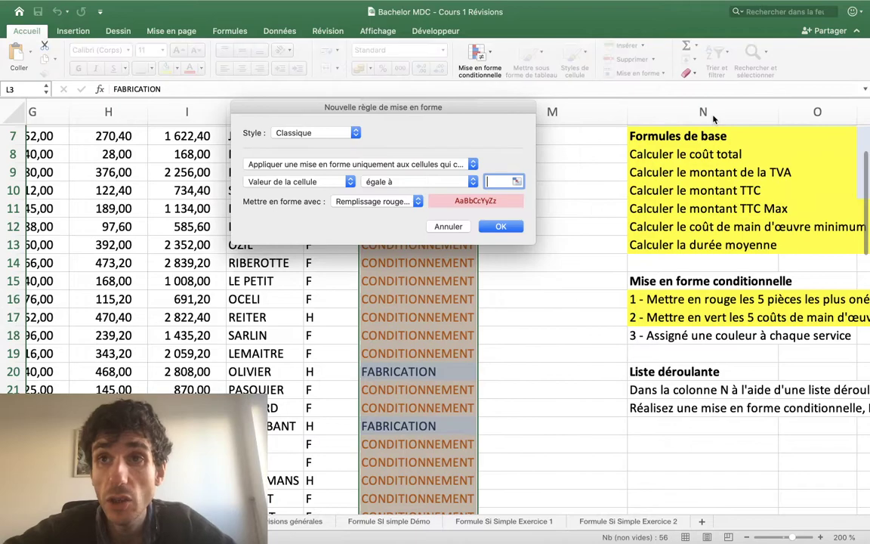
click(407, 200)
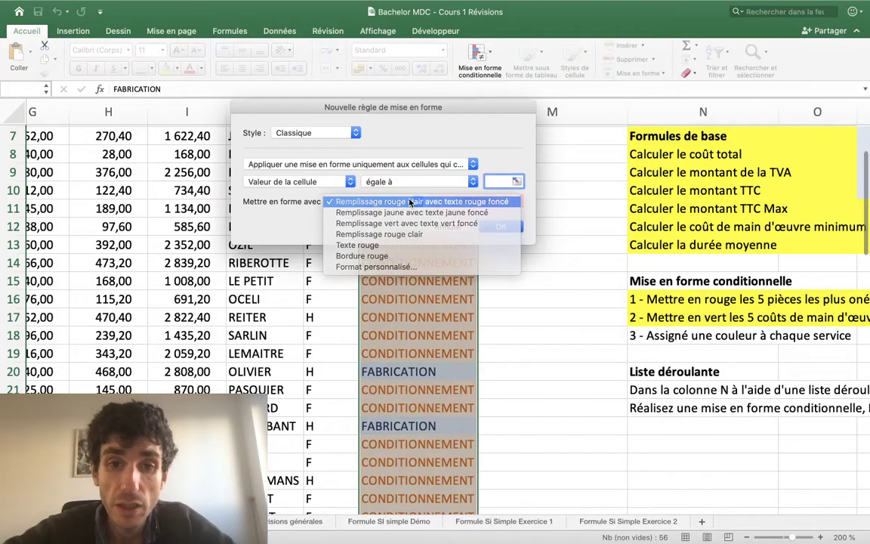
click(406, 196)
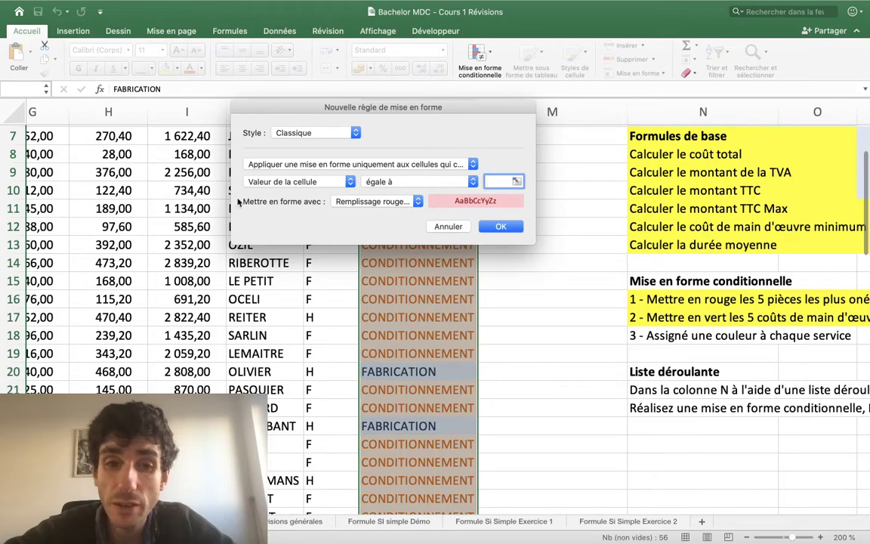
click(361, 201)
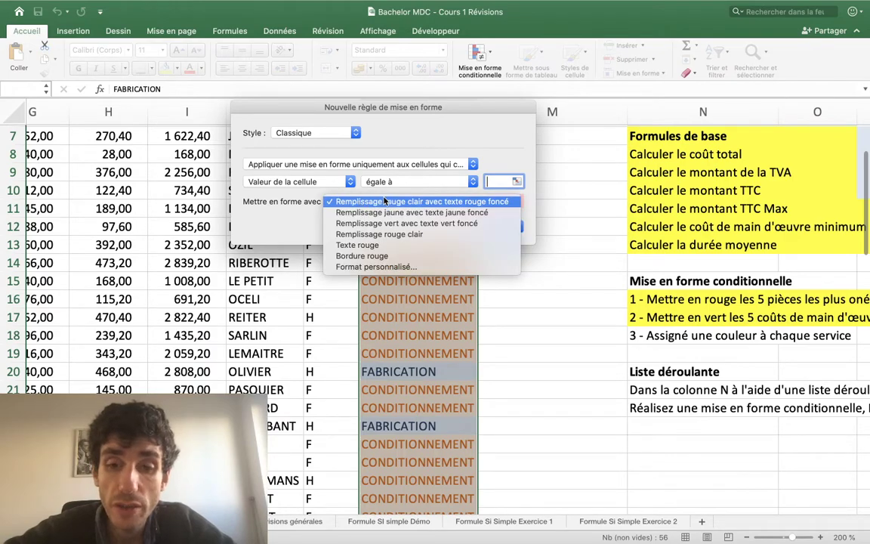
click(380, 267)
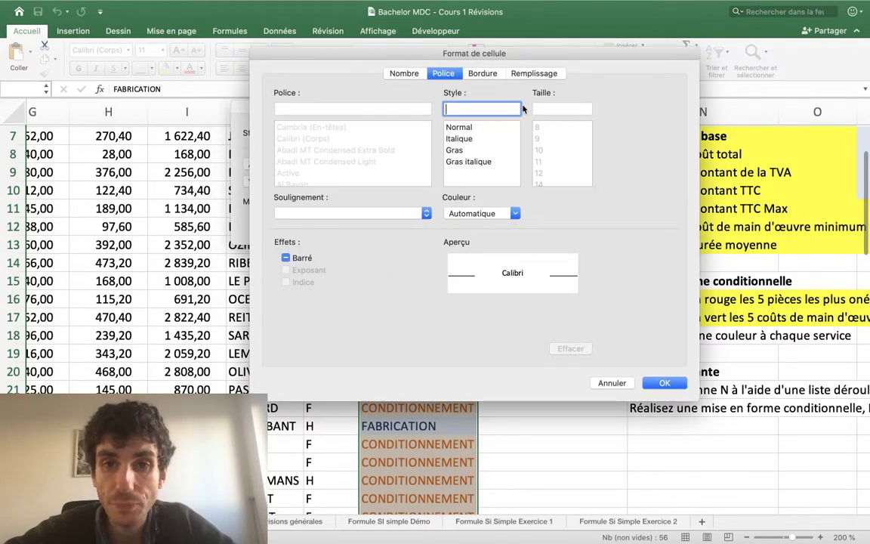
Step: Give the rule's custom format a light lavender background fill
click(536, 73)
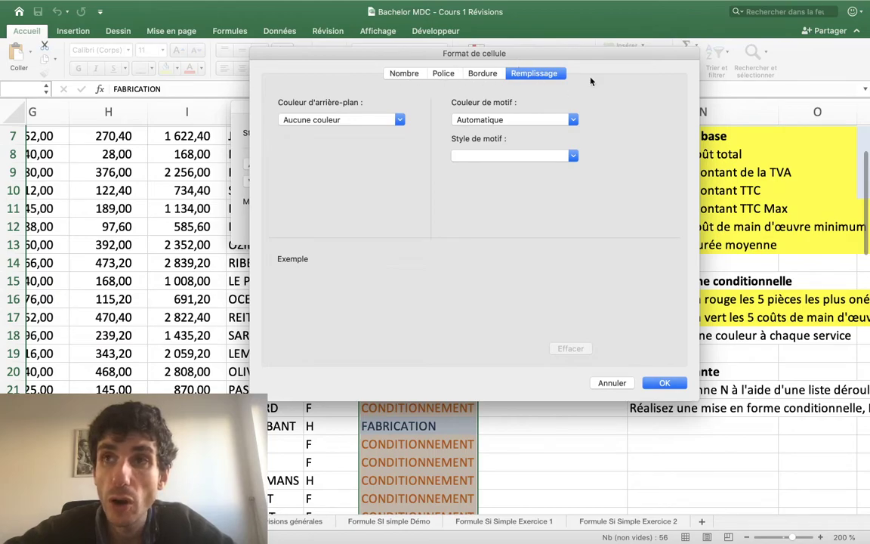
click(349, 119)
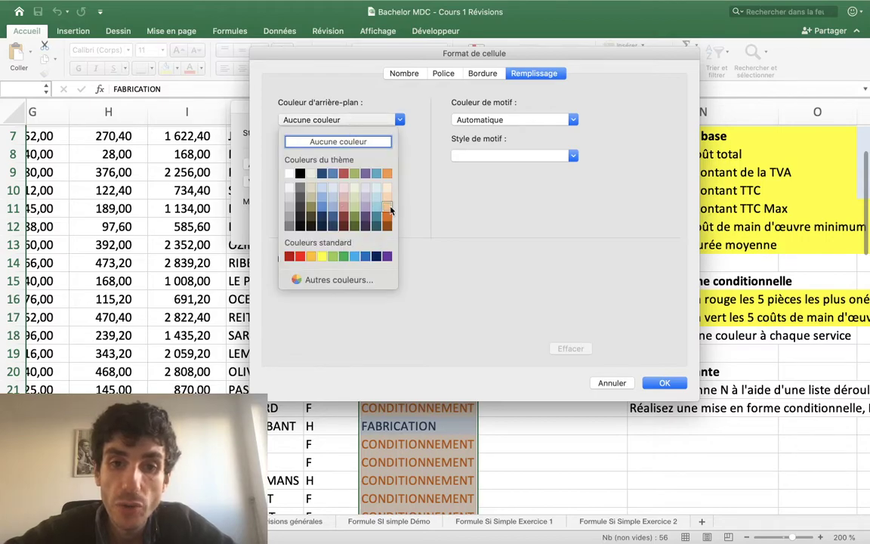
click(365, 187)
click(378, 120)
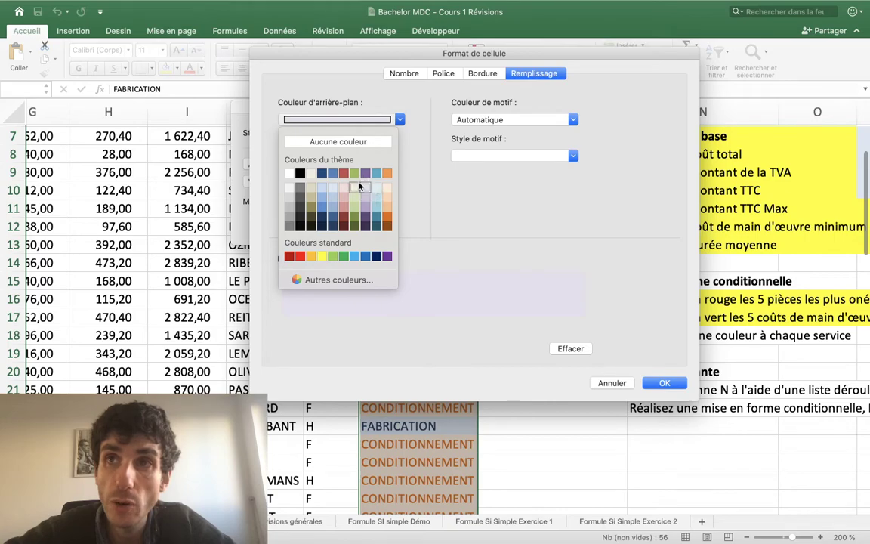
click(409, 193)
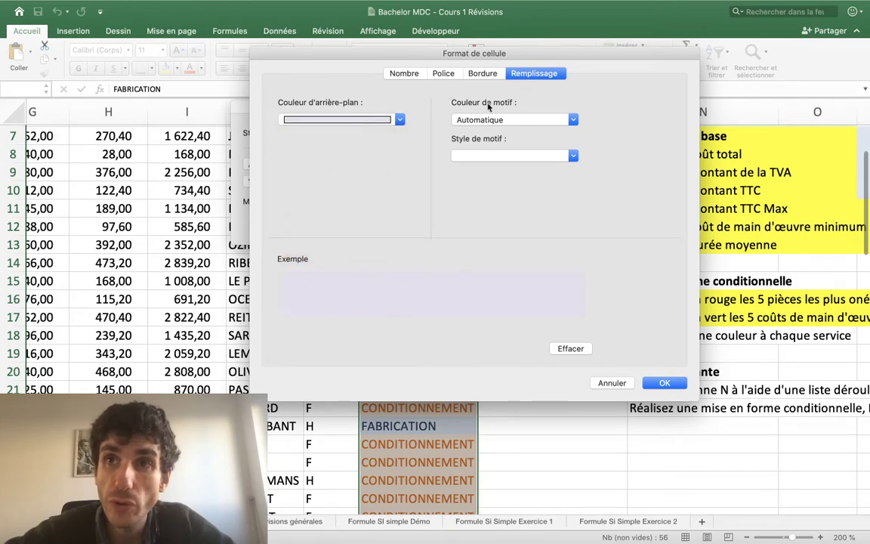
Step: Set the format's text colour to dark purple and confirm the custom format
click(444, 73)
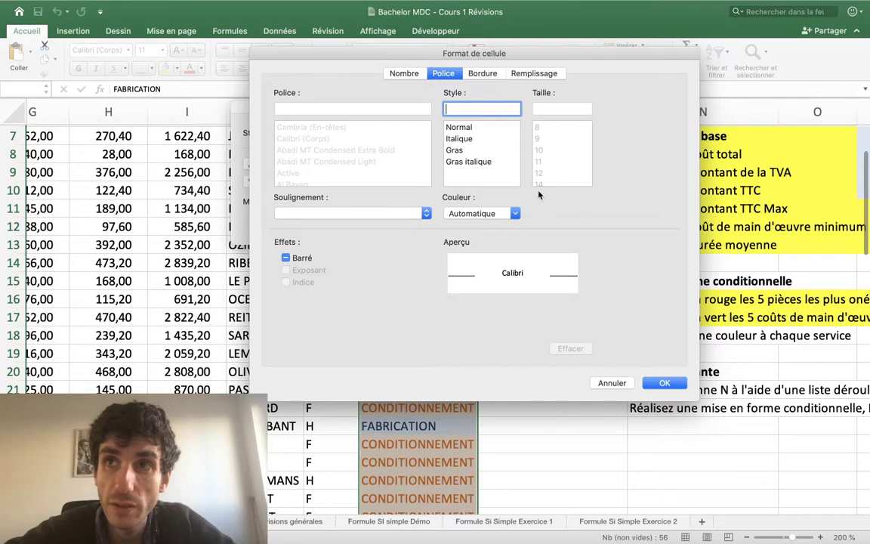
click(516, 215)
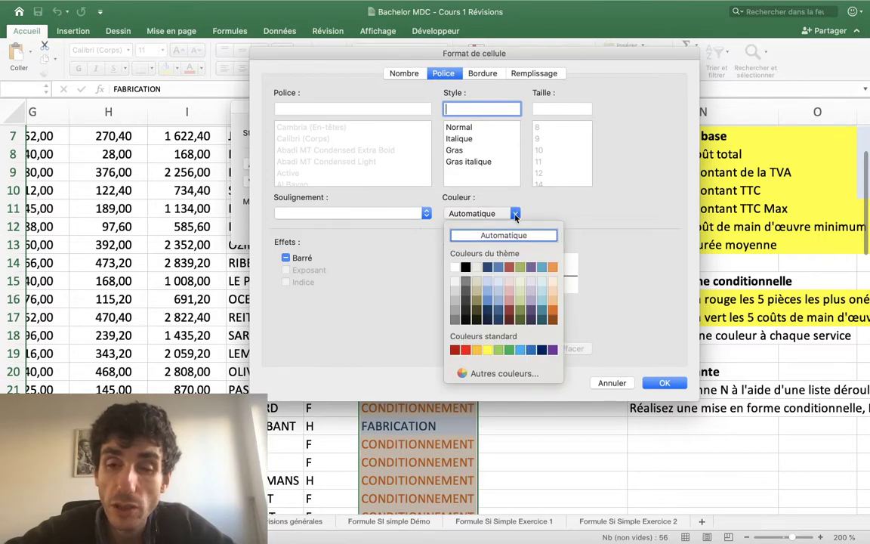
click(530, 320)
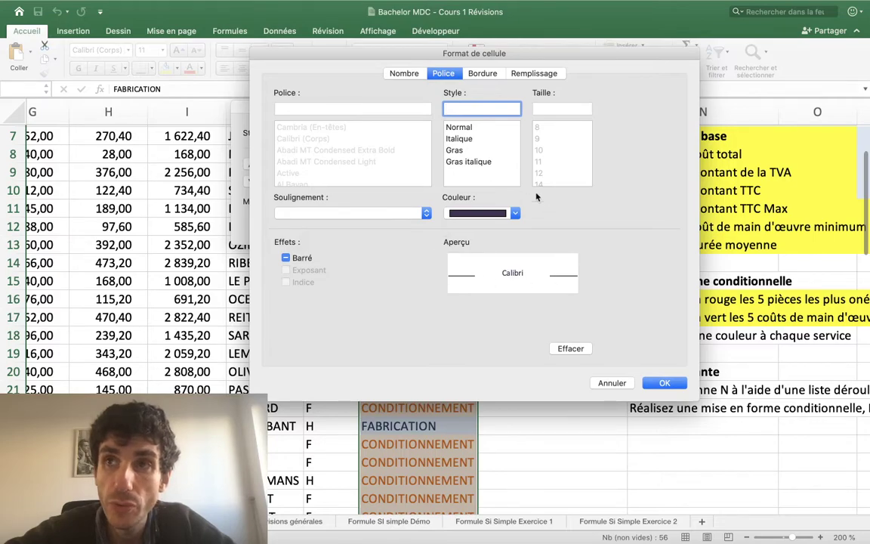
click(664, 383)
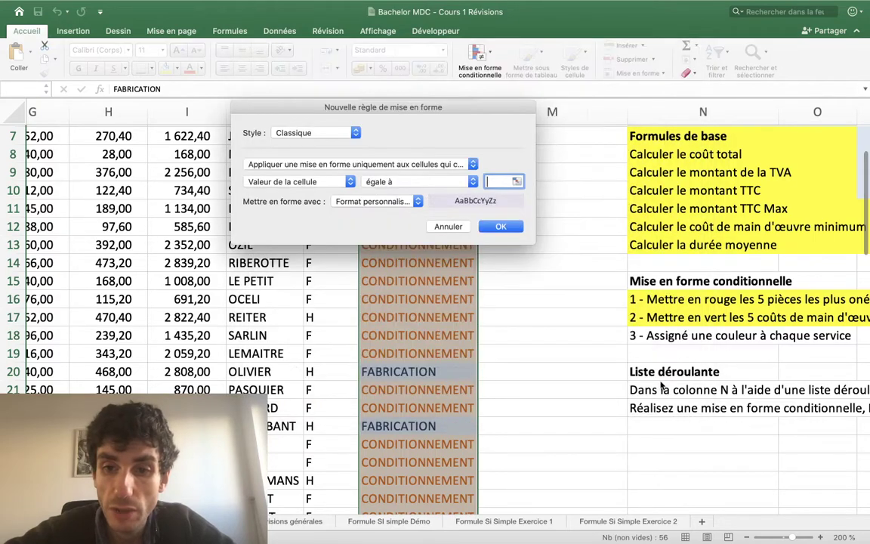
Step: Dismiss the empty-value warning, enter EXPEDITIONS as the comparison value and apply the rule
click(500, 226)
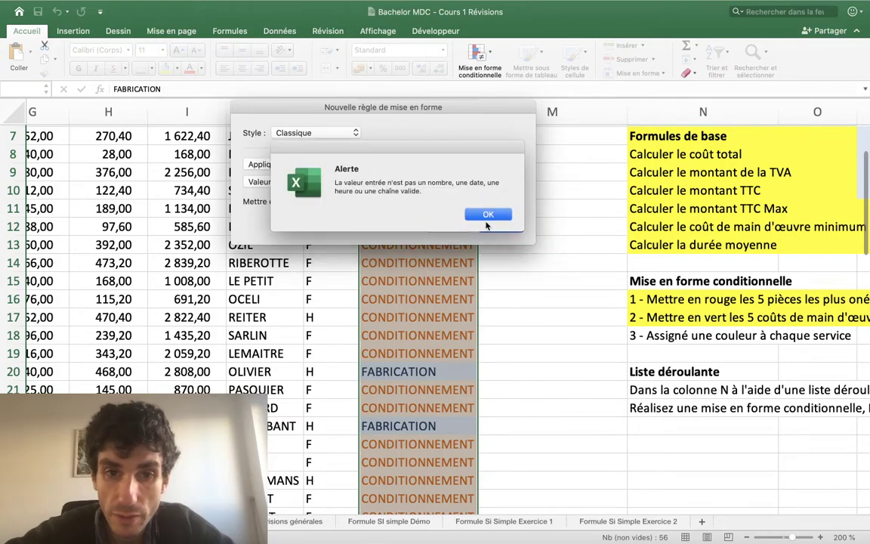
click(487, 219)
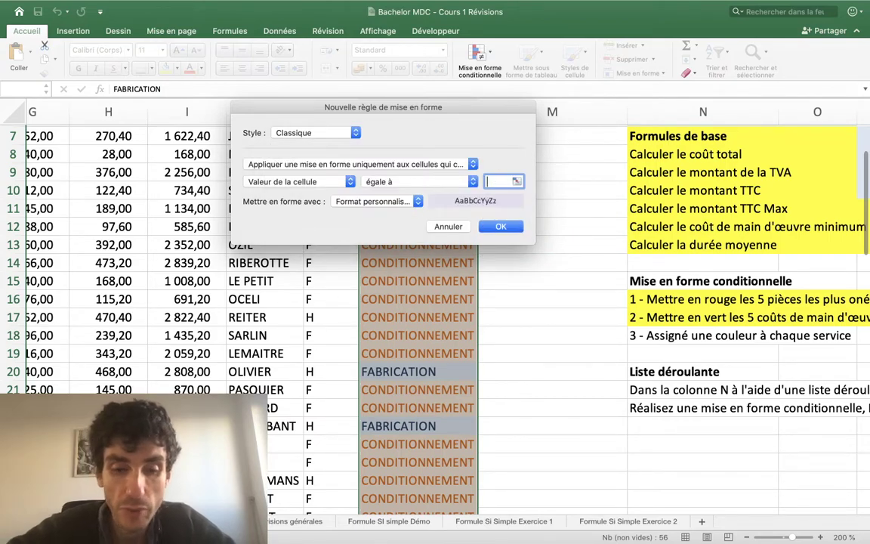
text(CONDITIONN)
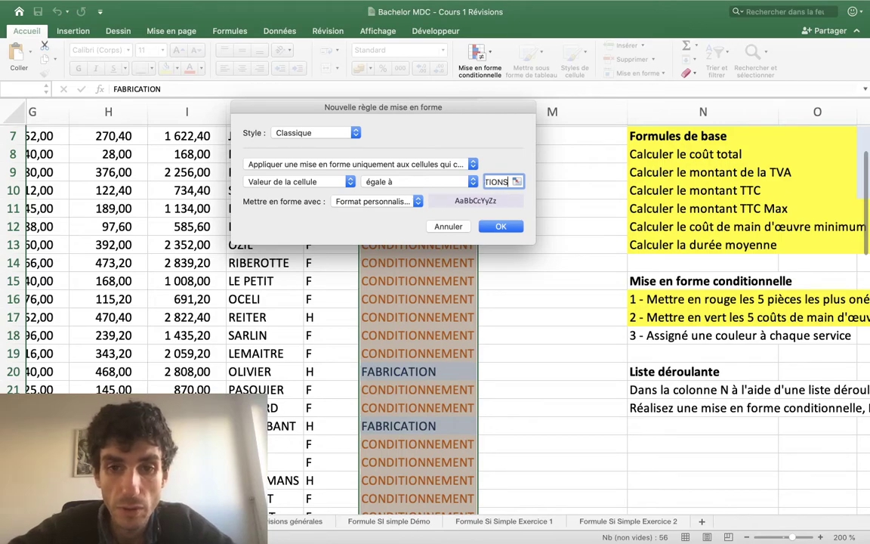
key(Return)
Step: Change cell L7 to EXPEDITIONS and L15 to FABRICATION using autocomplete
scroll(468, 188, down, 2)
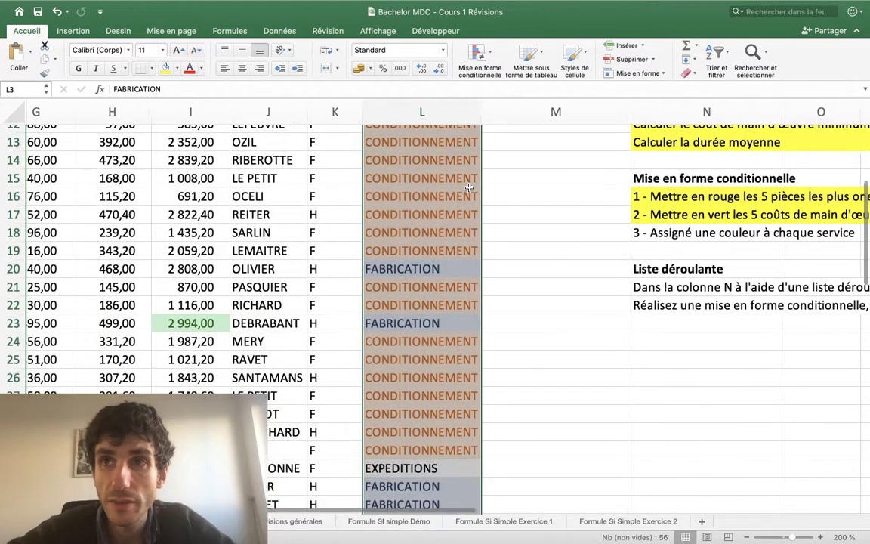
scroll(469, 187, down, 3)
scroll(469, 187, down, 2)
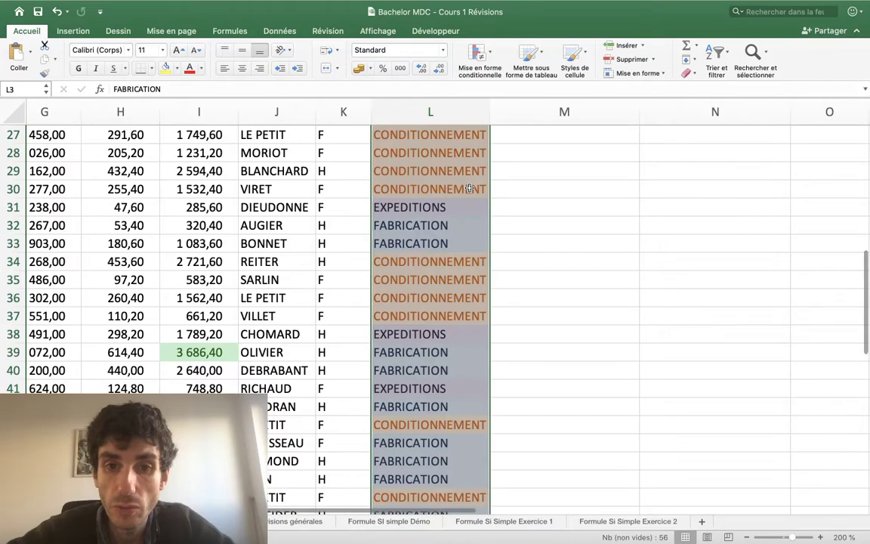
click(469, 188)
scroll(543, 190, up, 4)
scroll(550, 187, up, 5)
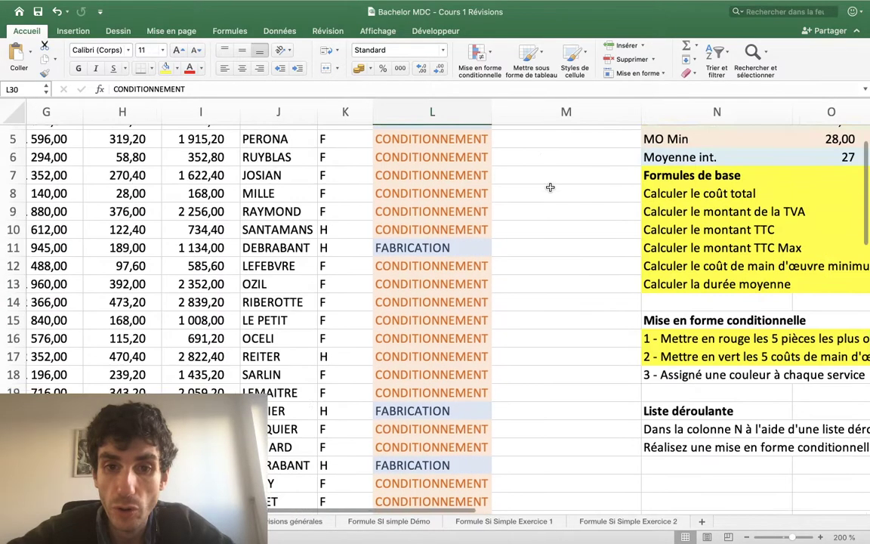
scroll(549, 187, up, 2)
scroll(550, 188, down, 10)
scroll(549, 188, down, 2)
scroll(549, 188, up, 2)
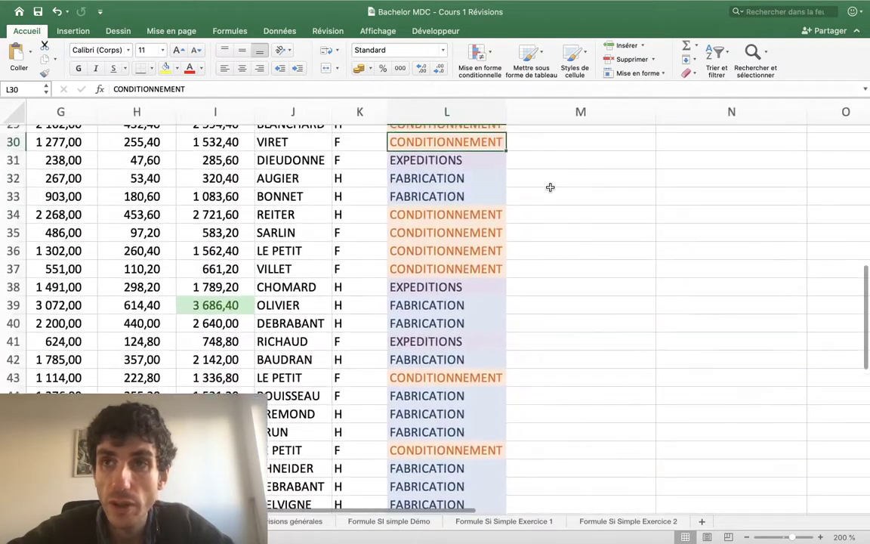
scroll(540, 170, up, 1)
scroll(544, 169, up, 1)
scroll(542, 169, up, 2)
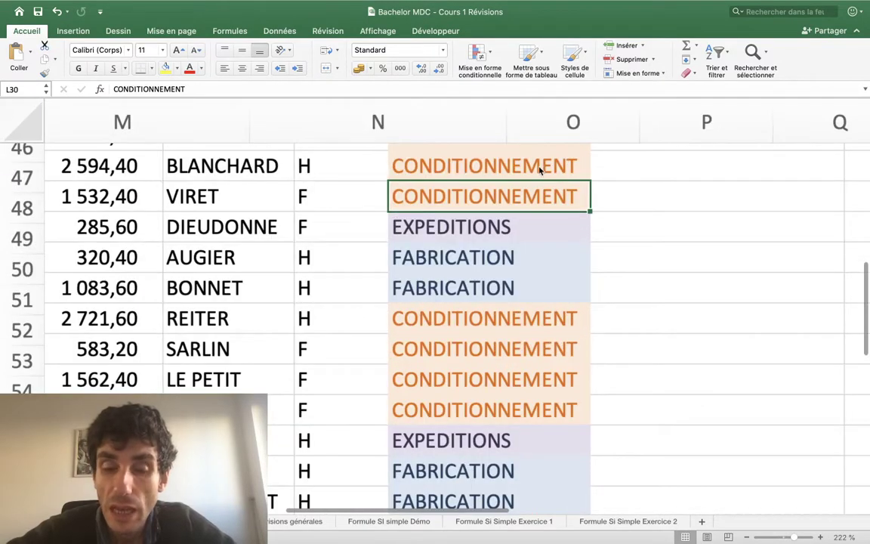
scroll(540, 171, down, 3)
scroll(539, 170, up, 1)
scroll(539, 170, up, 4)
scroll(539, 171, up, 3)
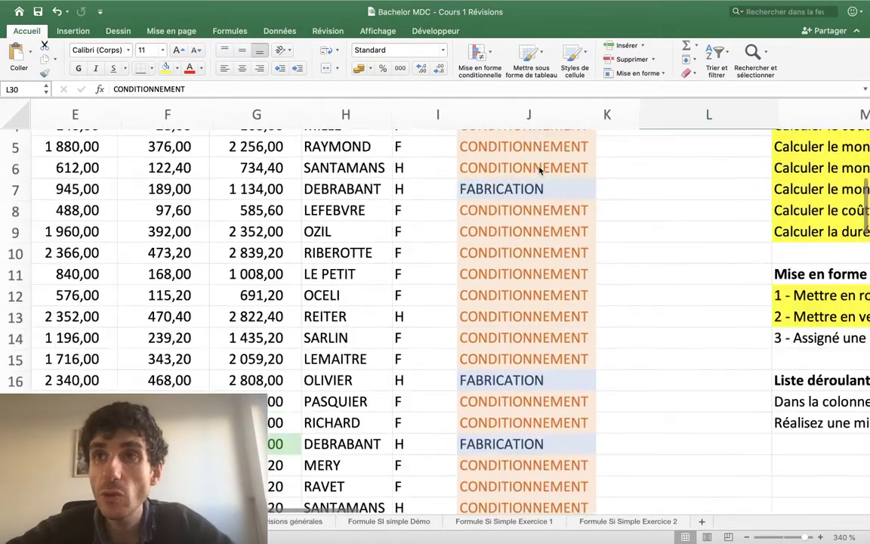
scroll(539, 171, up, 1)
scroll(540, 171, up, 3)
scroll(539, 170, up, 2)
scroll(539, 169, up, 2)
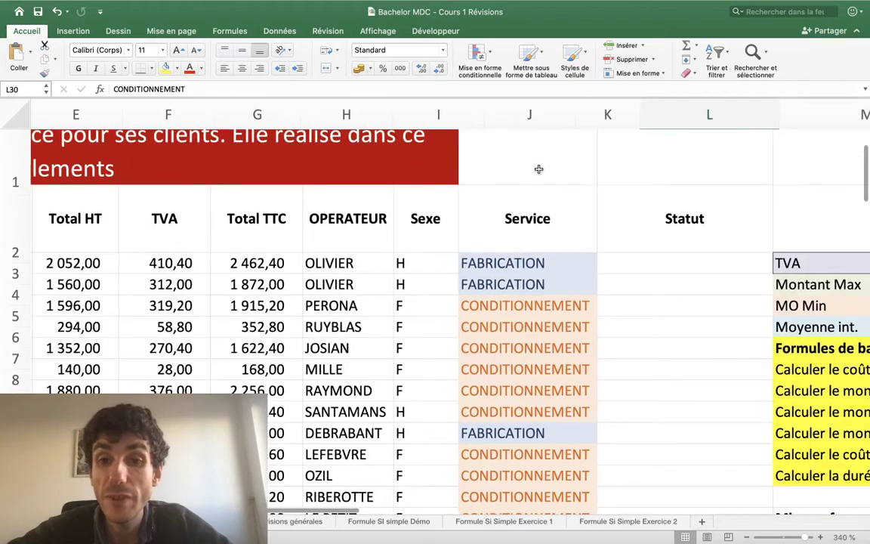
scroll(539, 169, down, 3)
scroll(520, 252, up, 2)
click(516, 252)
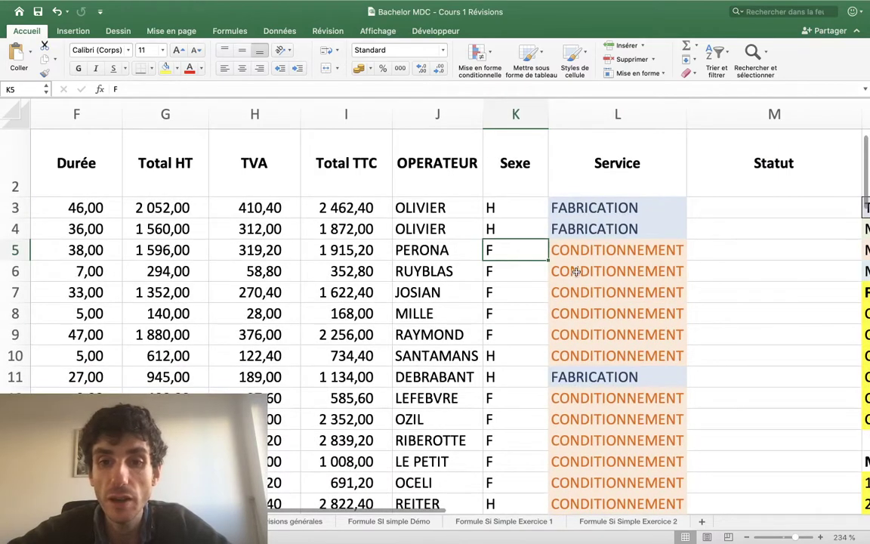
click(592, 291)
text(EXPE)
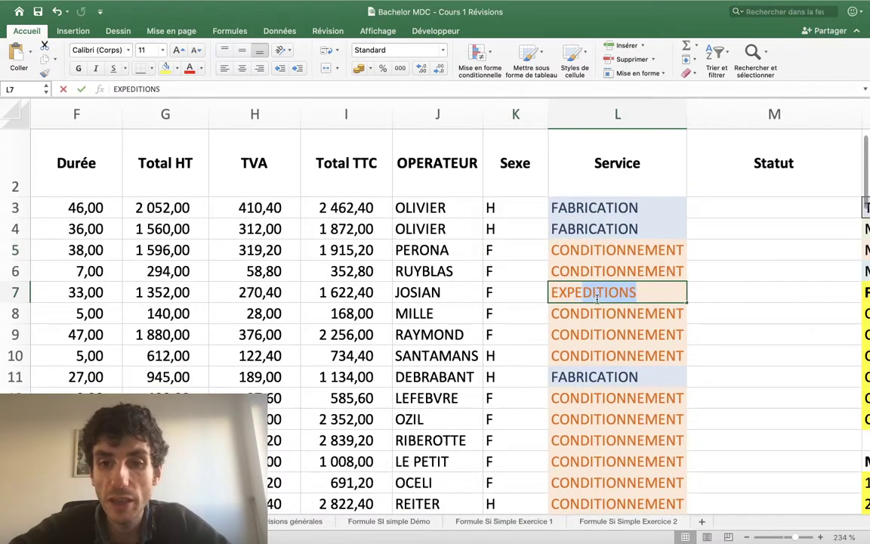
key(Return)
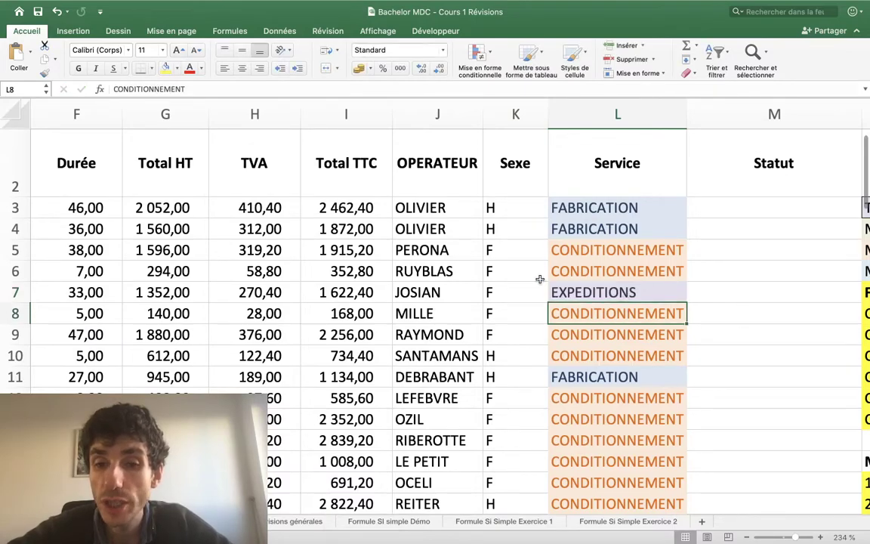
scroll(601, 302, down, 3)
click(598, 349)
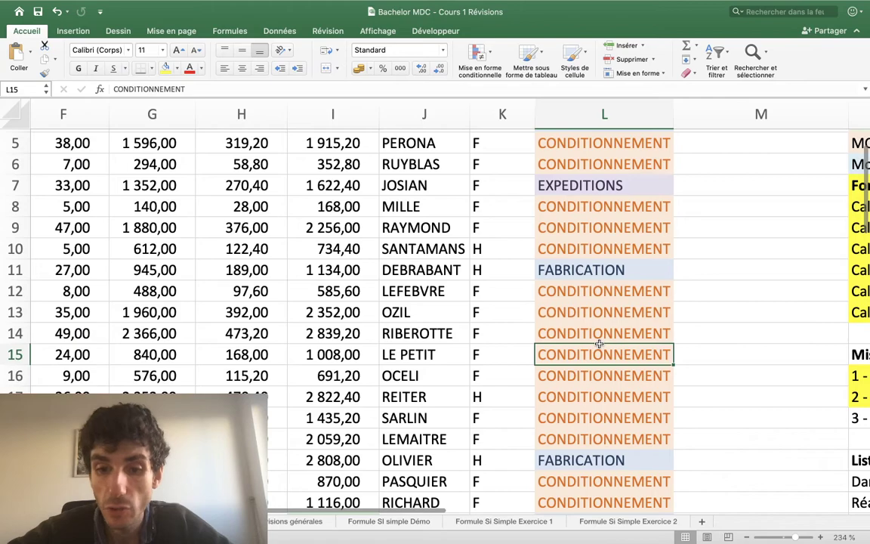
text(FABRI)
key(Return)
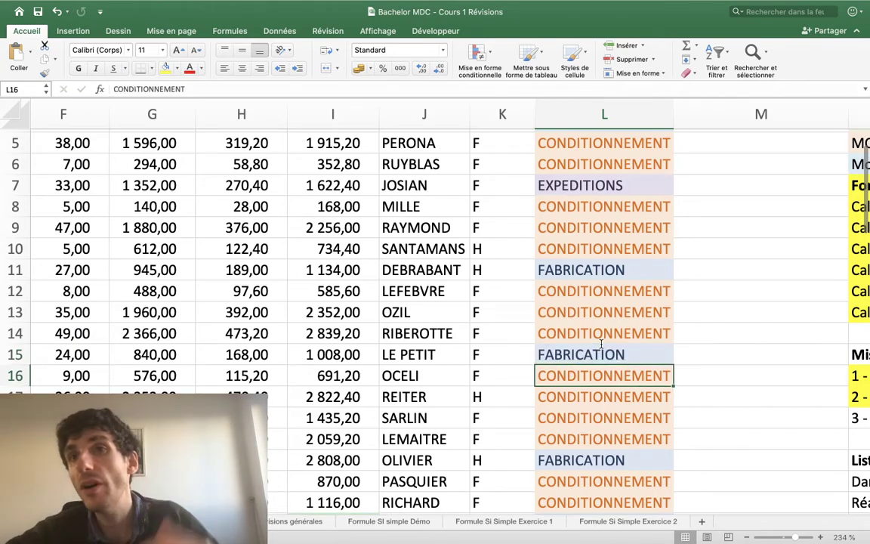
Step: Select the Service values from L3 down to L58
scroll(601, 343, down, 1)
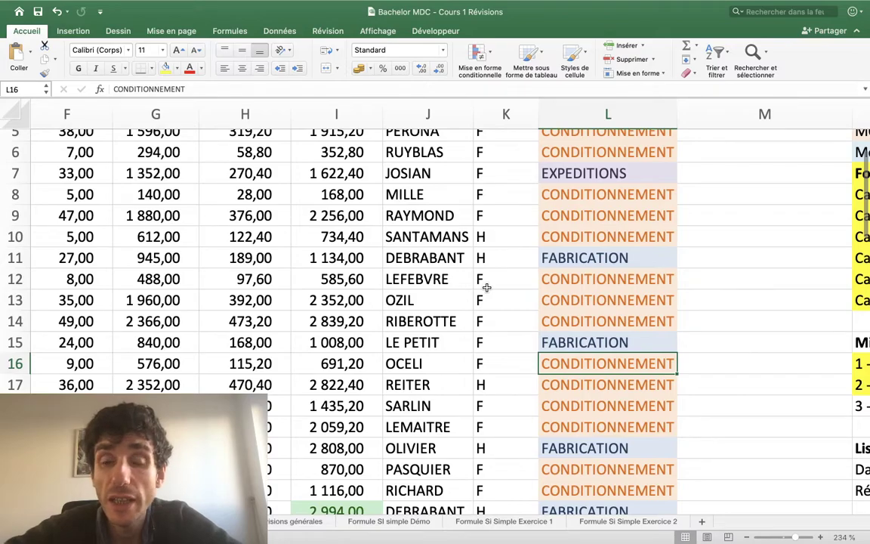
scroll(486, 287, up, 5)
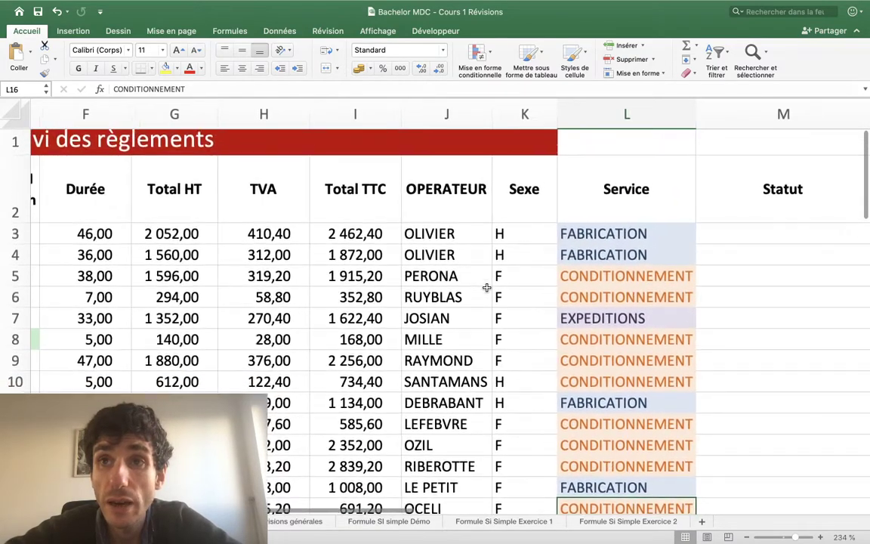
scroll(486, 287, right, 1)
scroll(487, 287, down, 1)
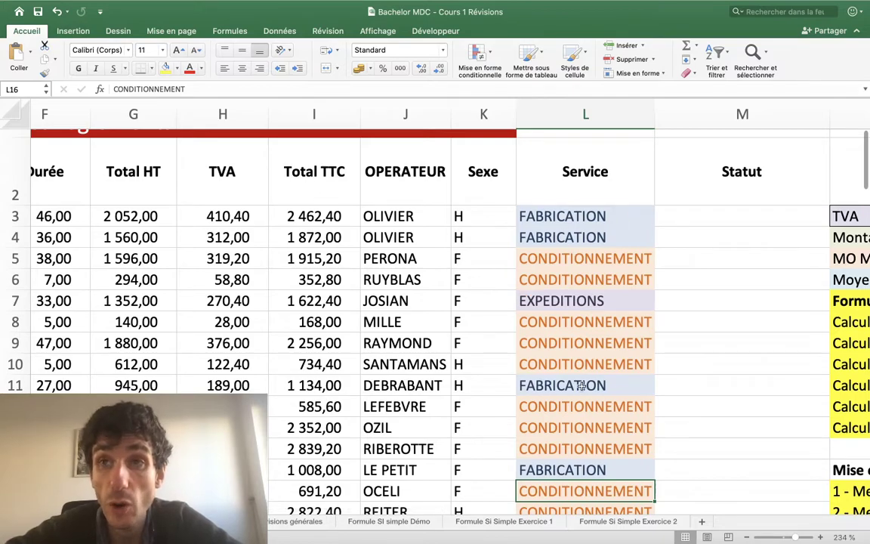
click(564, 215)
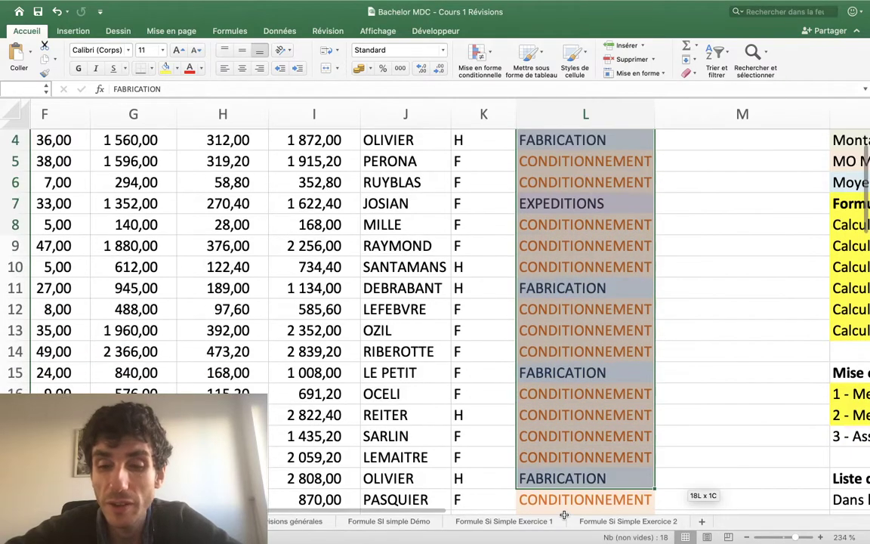
mouse_move(559, 219)
mouse_down()
mouse_move(683, 489)
mouse_move(684, 359)
mouse_up()
click(577, 326)
scroll(577, 326, up, 5)
scroll(576, 326, up, 3)
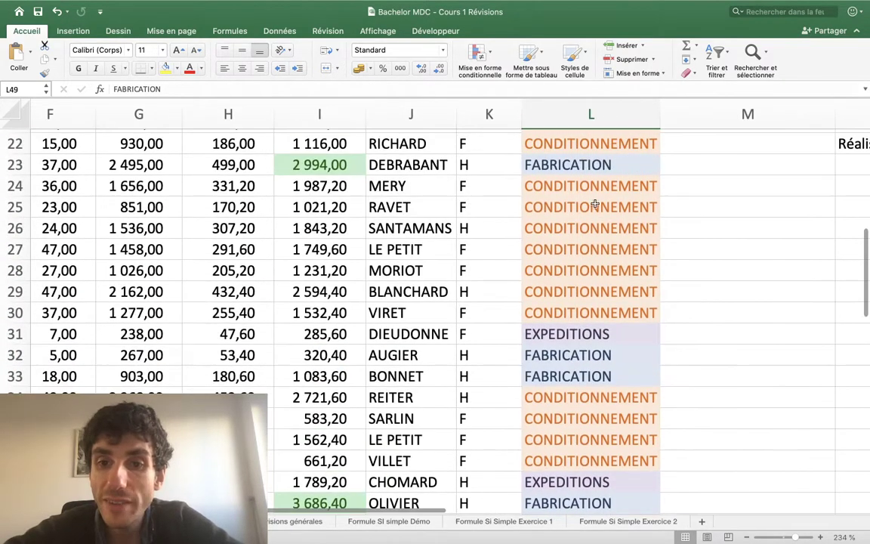
scroll(594, 201, up, 3)
scroll(594, 194, up, 2)
scroll(603, 151, up, 2)
scroll(602, 150, up, 3)
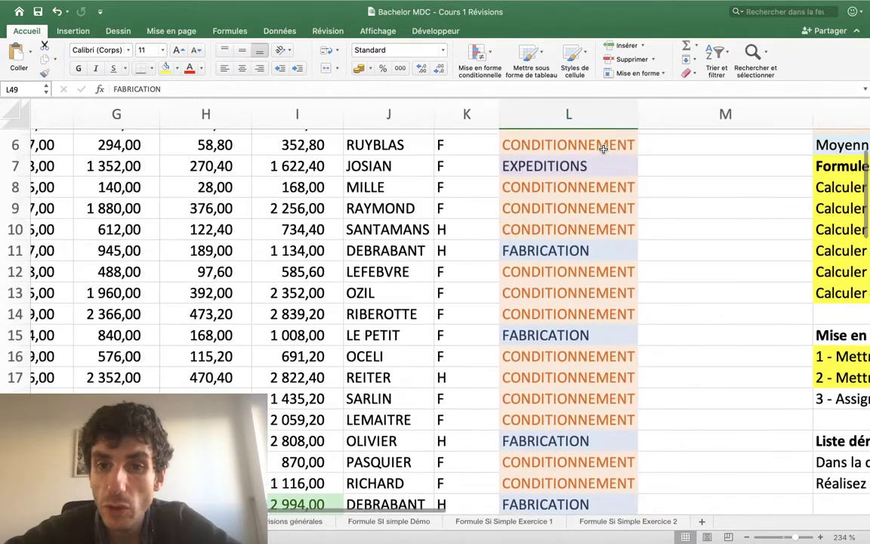
scroll(602, 146, up, 2)
scroll(604, 146, up, 2)
mouse_move(570, 289)
mouse_down()
mouse_move(683, 487)
mouse_move(564, 432)
mouse_up()
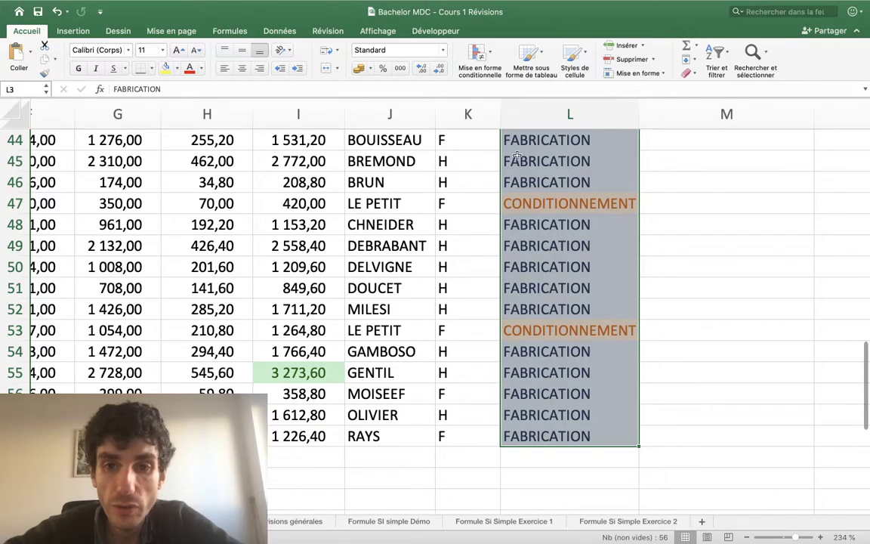
Step: Clear the conditional formatting rules from the selected Service cells
scroll(519, 184, up, 10)
scroll(519, 182, up, 6)
scroll(520, 266, down, 4)
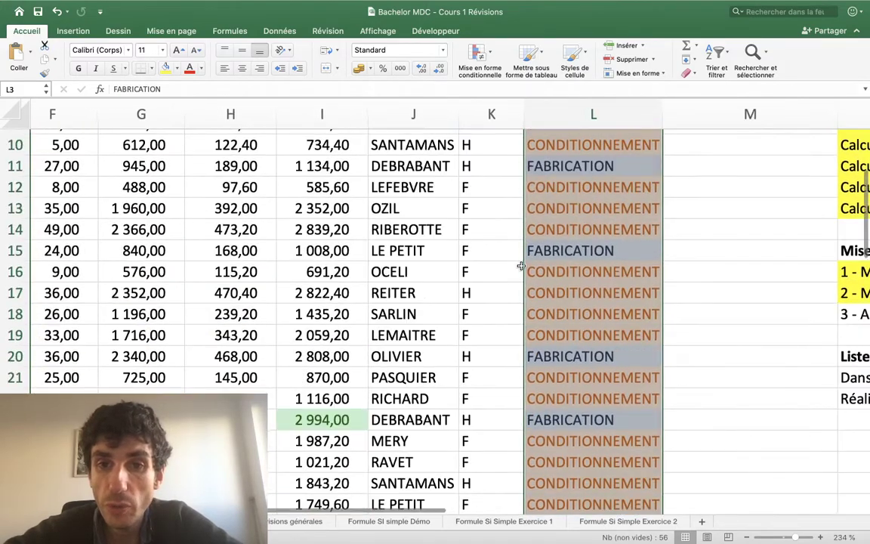
scroll(521, 208, down, 2)
click(481, 59)
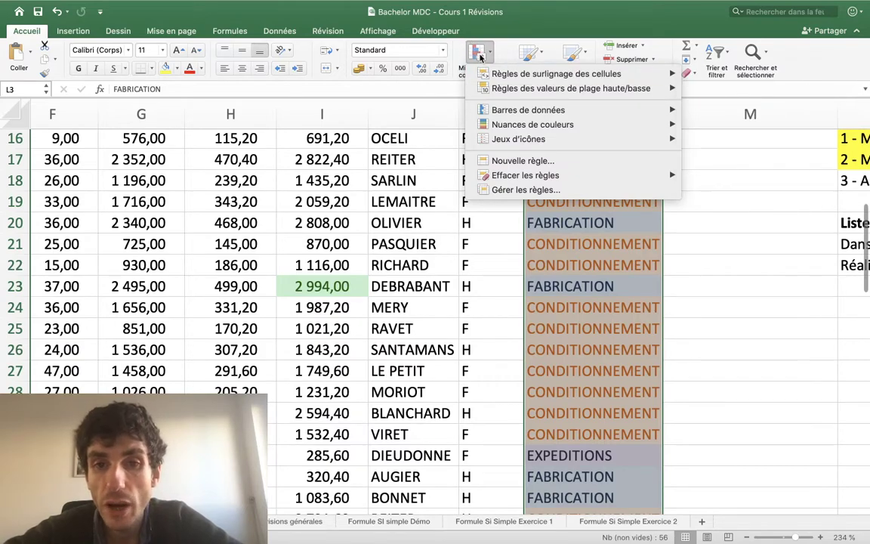
click(476, 52)
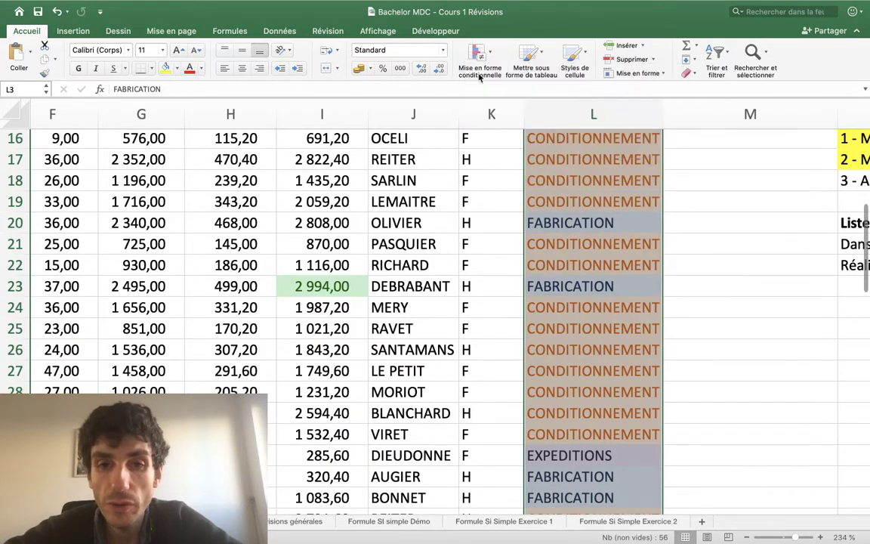
click(475, 53)
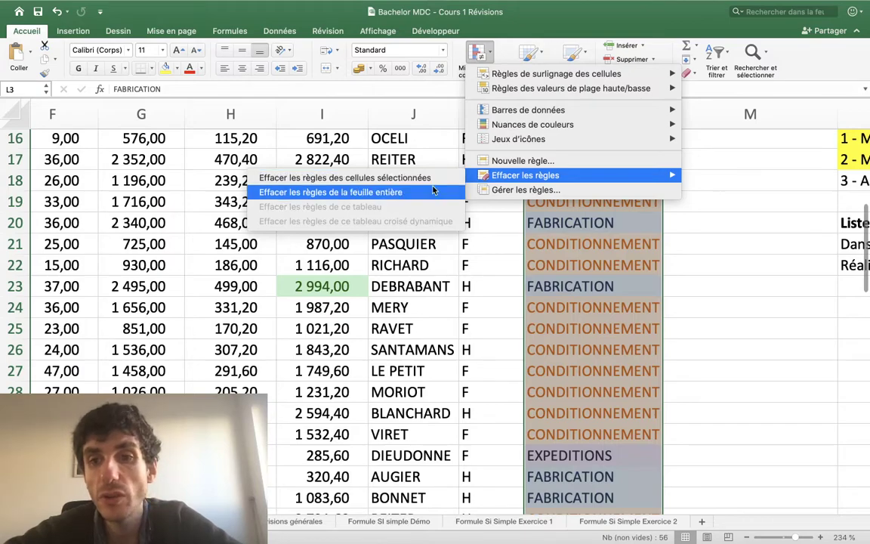
click(384, 178)
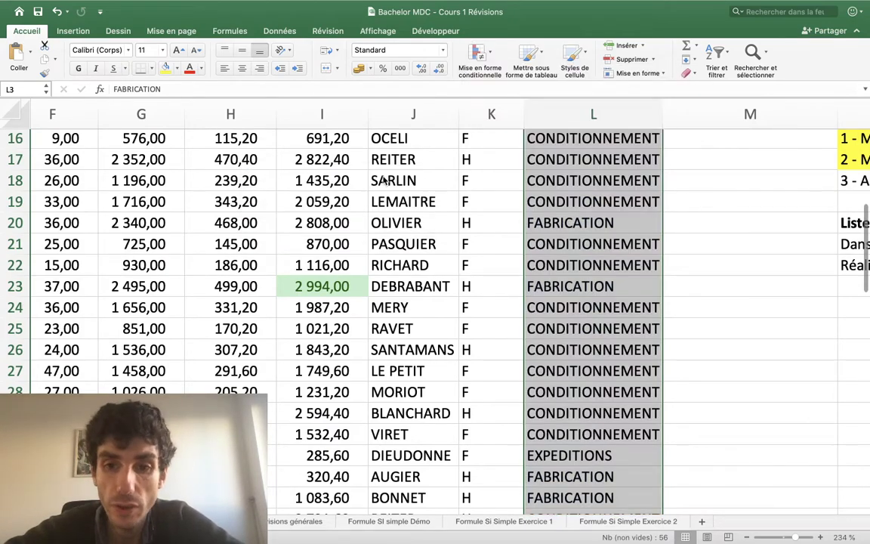
Step: Deselect the column and scroll through the Service cells to check they are unhighlighted
click(769, 244)
scroll(769, 244, up, 5)
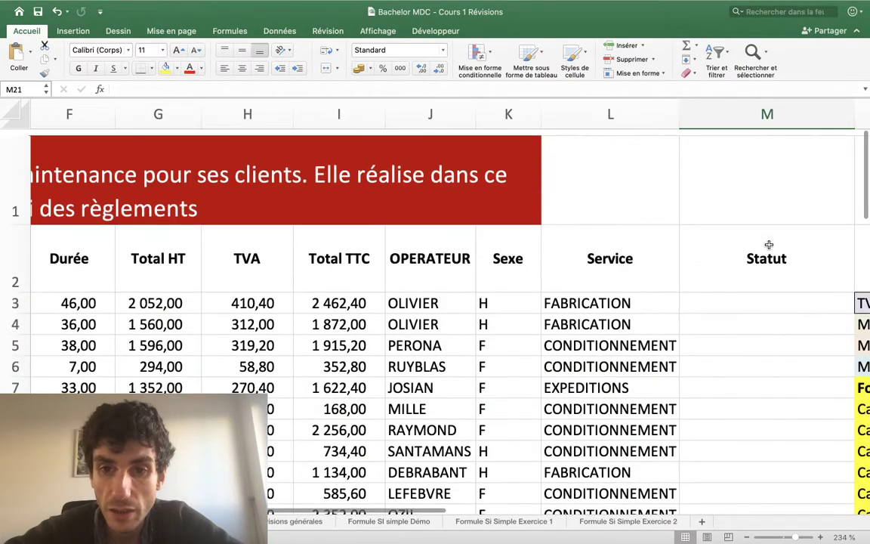
scroll(769, 243, down, 3)
scroll(768, 244, down, 10)
scroll(768, 244, down, 8)
scroll(769, 244, up, 15)
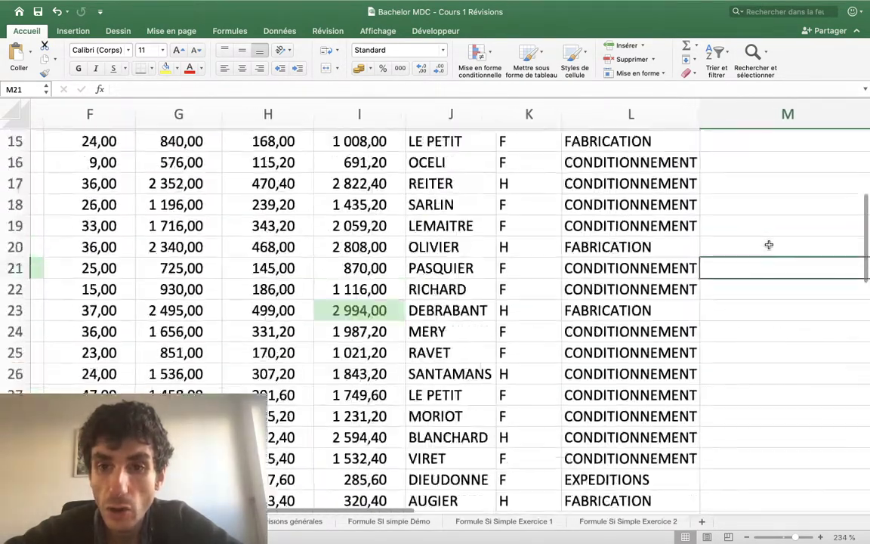
scroll(769, 244, up, 5)
scroll(769, 244, down, 1)
scroll(768, 244, down, 1)
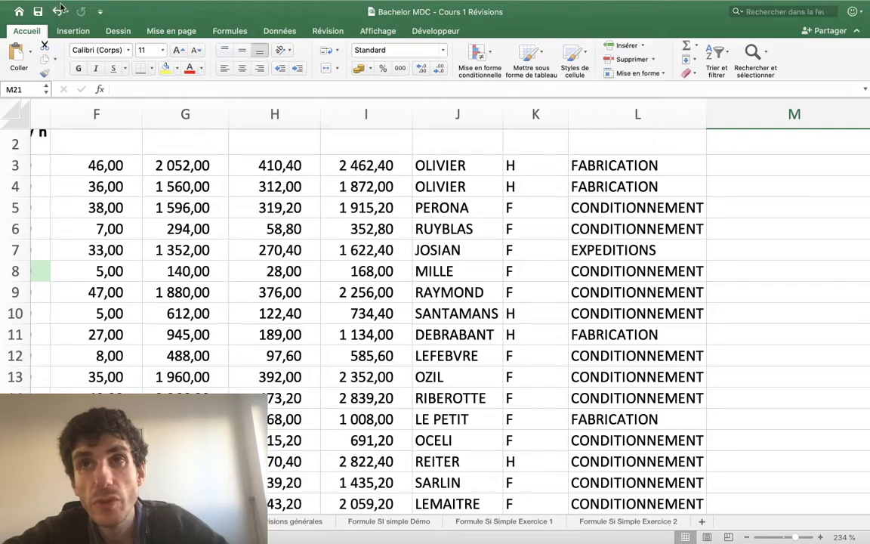
Step: Undo the clearing so the Service column's coloured conditional formatting returns
click(59, 11)
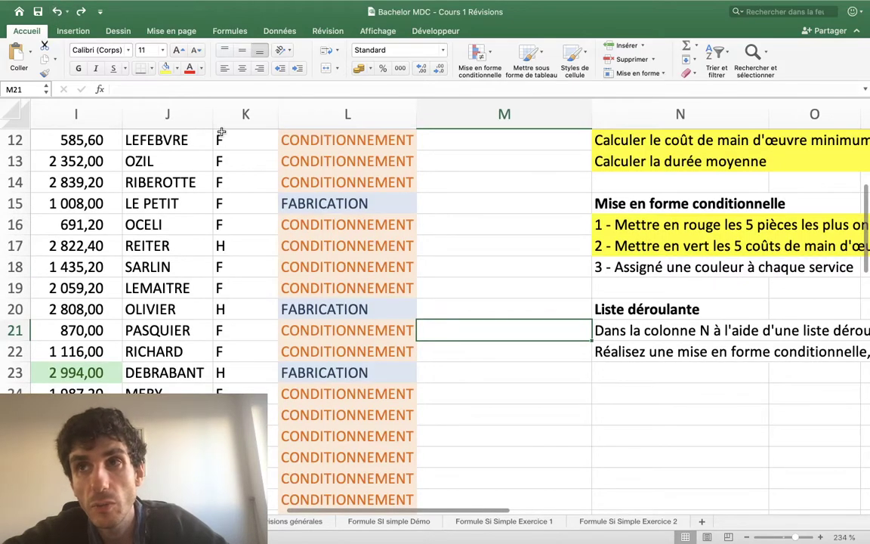
scroll(221, 132, up, 1)
scroll(244, 166, up, 4)
scroll(245, 167, left, 2)
scroll(245, 166, up, 5)
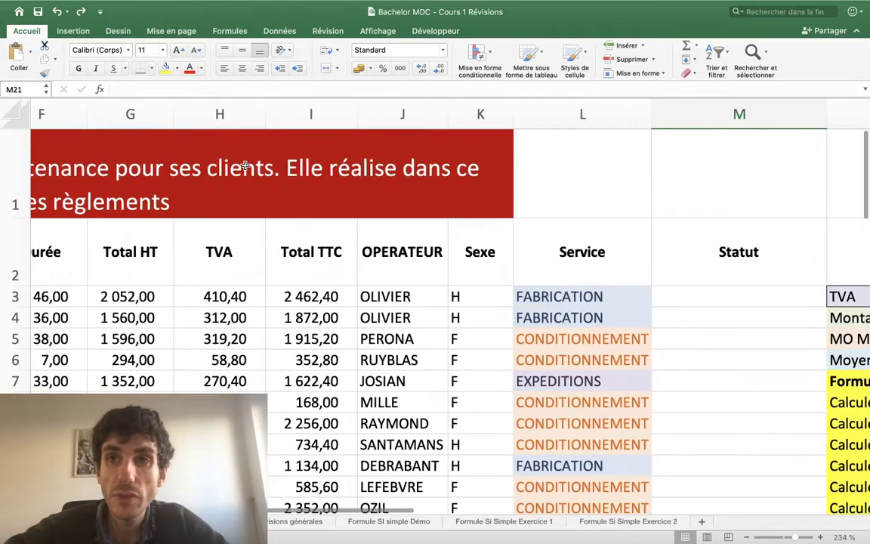
scroll(245, 166, right, 1)
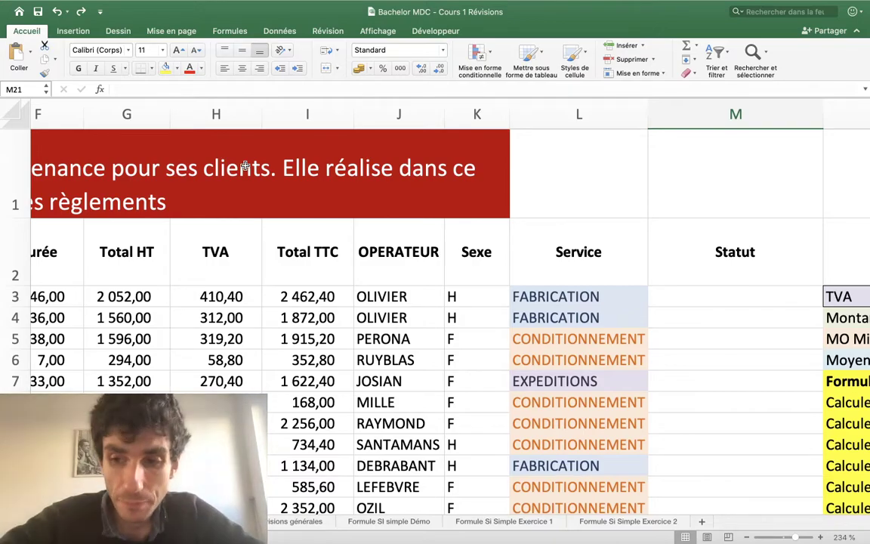
scroll(404, 345, right, 10)
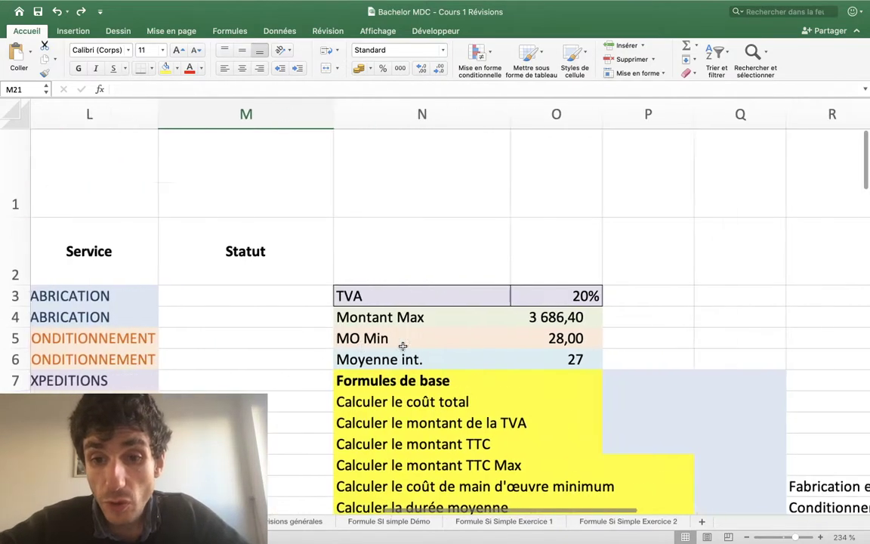
scroll(404, 345, down, 5)
Step: Fill the 'Assigné une couleur à chaque service' instruction row with yellow
click(288, 521)
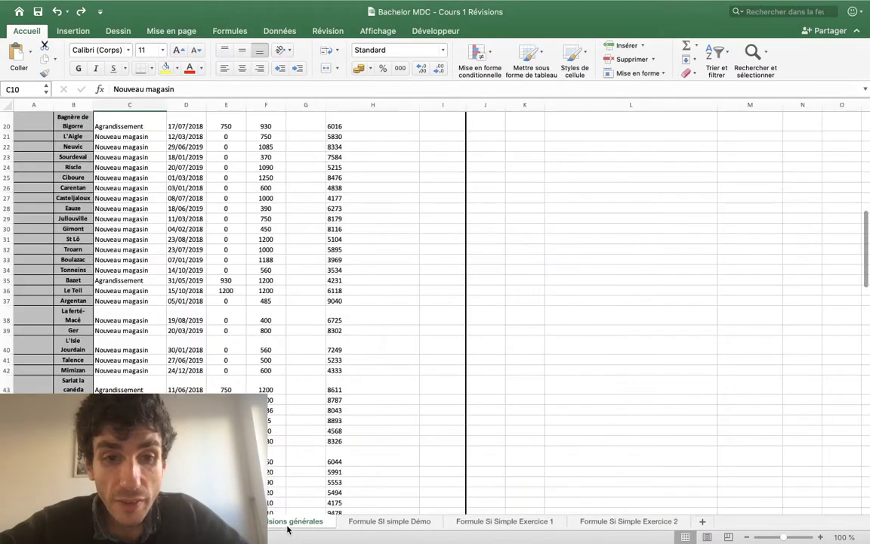
scroll(226, 288, up, 10)
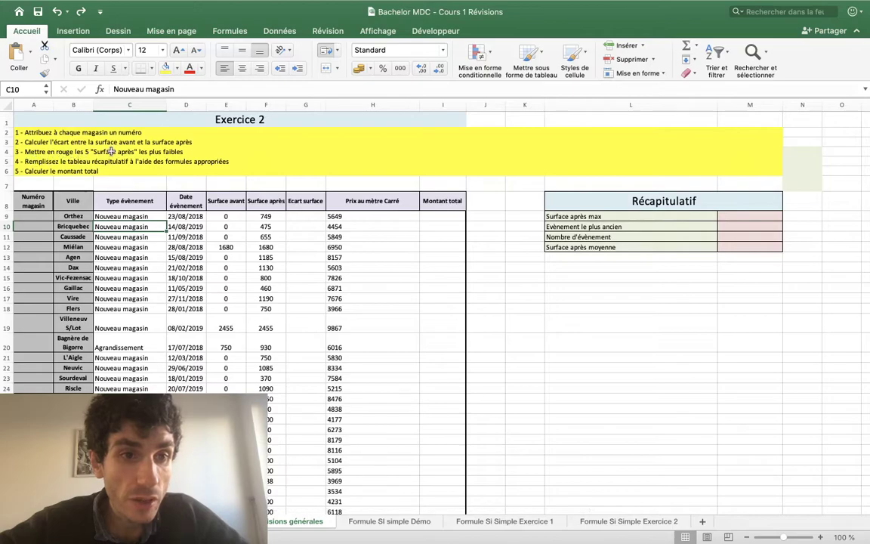
drag(40, 152, 190, 154)
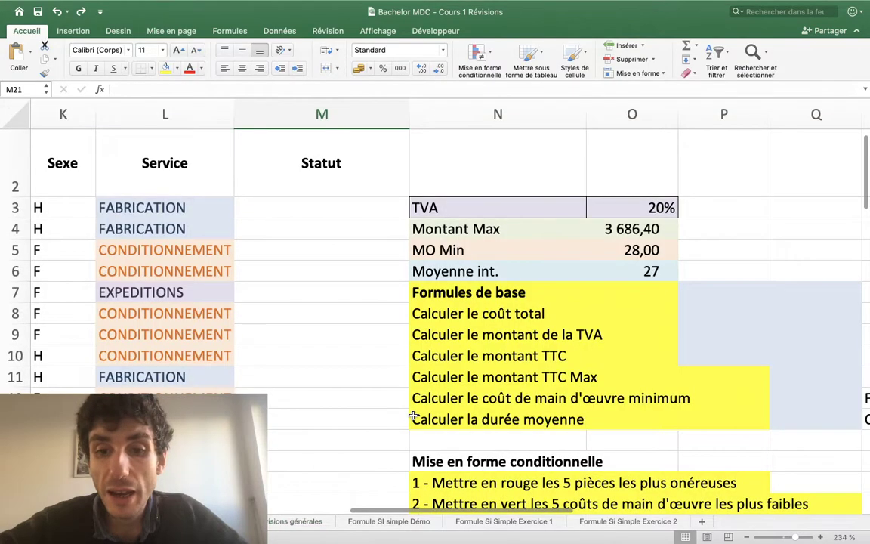
scroll(414, 416, down, 6)
scroll(413, 416, right, 2)
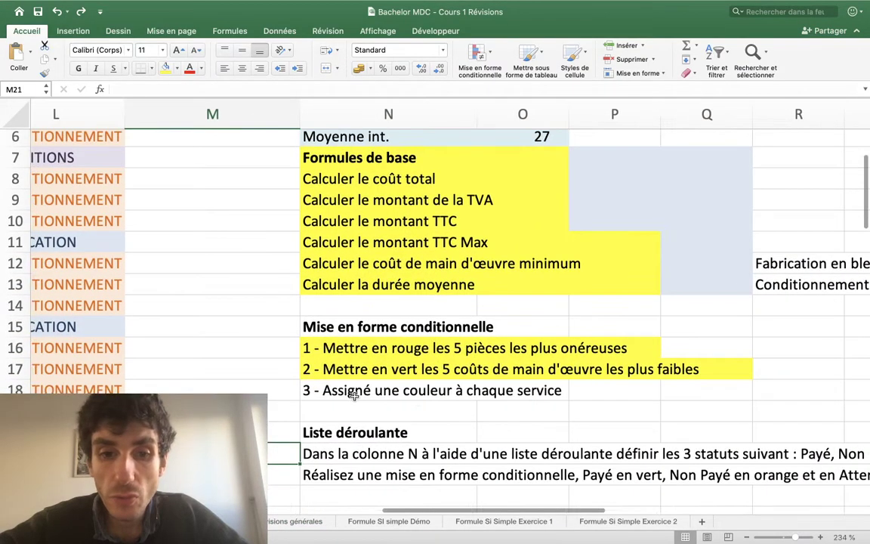
drag(324, 390, 679, 389)
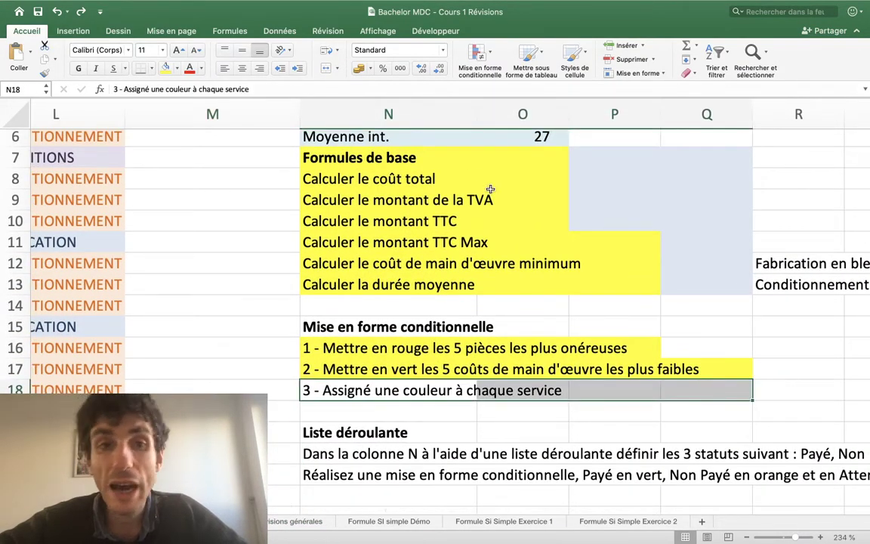
click(164, 69)
Step: Select a range in column G, then deselect it
scroll(219, 191, left, 10)
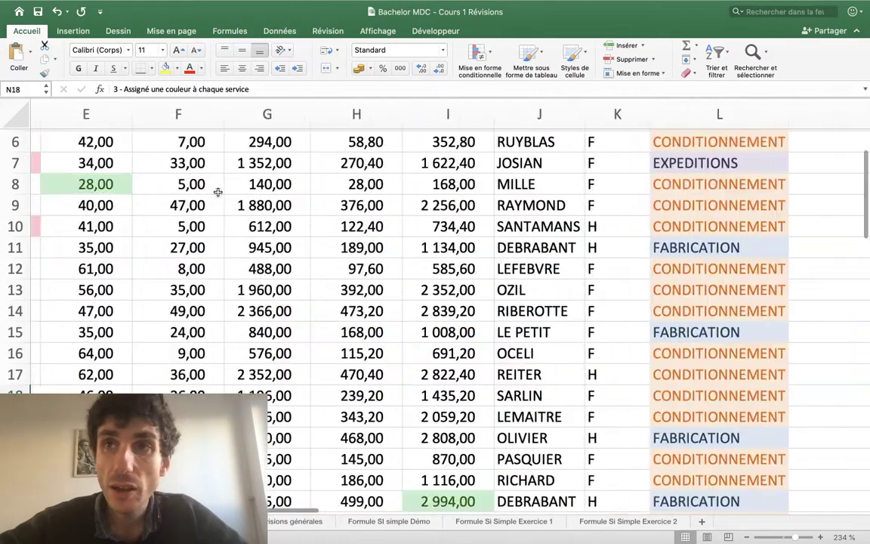
scroll(218, 193, down, 3)
scroll(217, 192, up, 5)
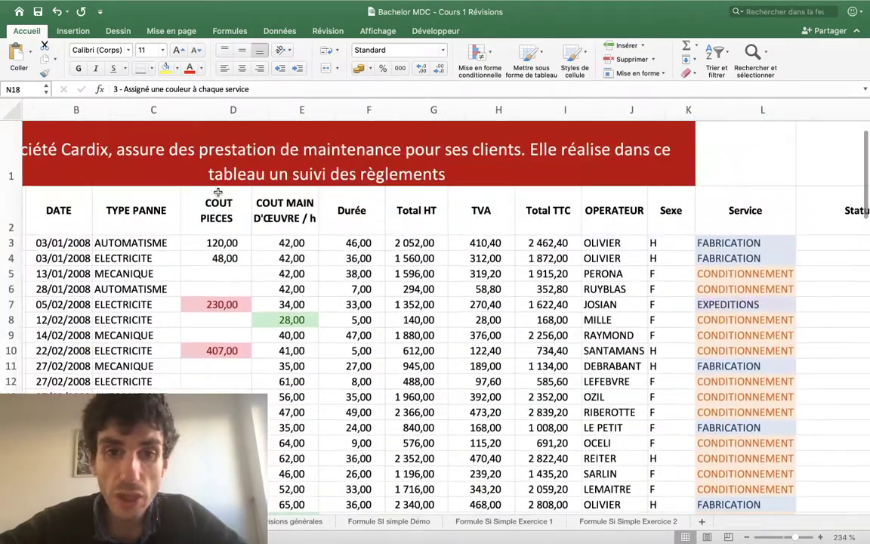
mouse_move(422, 242)
mouse_down()
mouse_move(426, 446)
mouse_move(461, 477)
mouse_up()
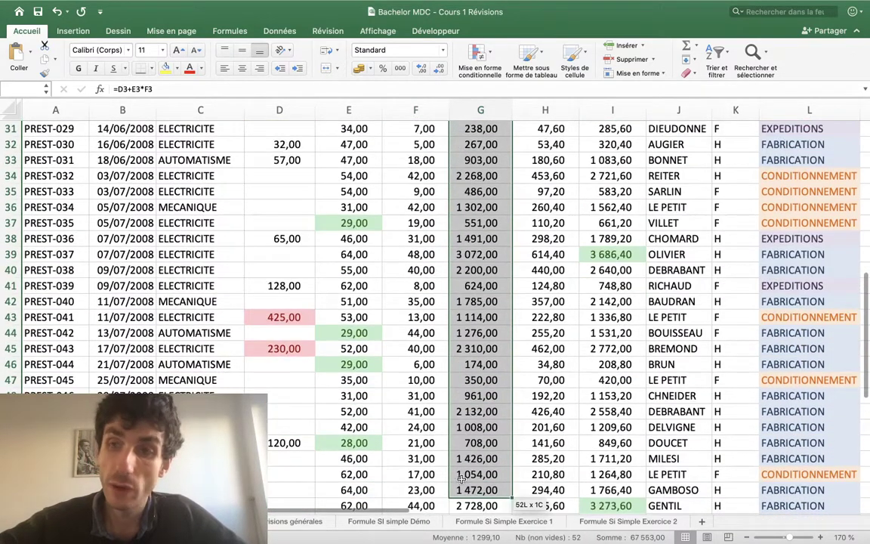
click(462, 477)
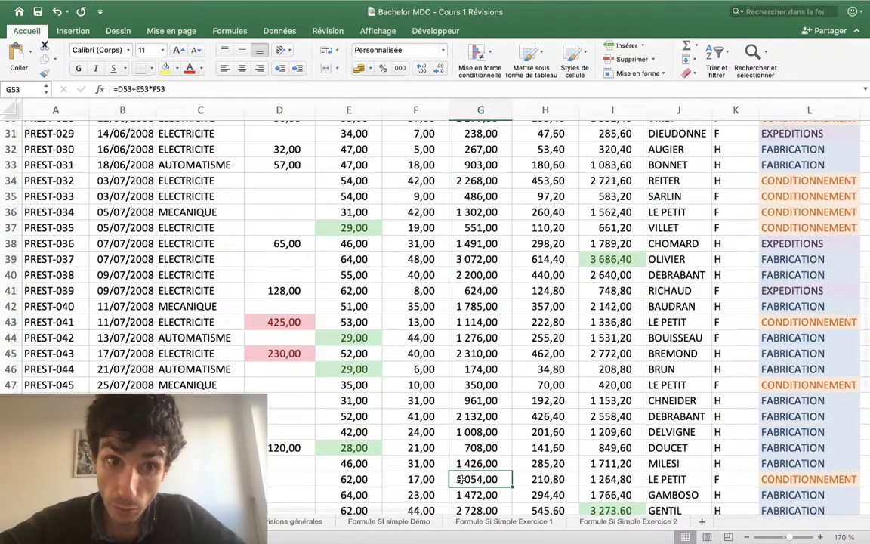
scroll(298, 348, up, 5)
scroll(298, 348, up, 5)
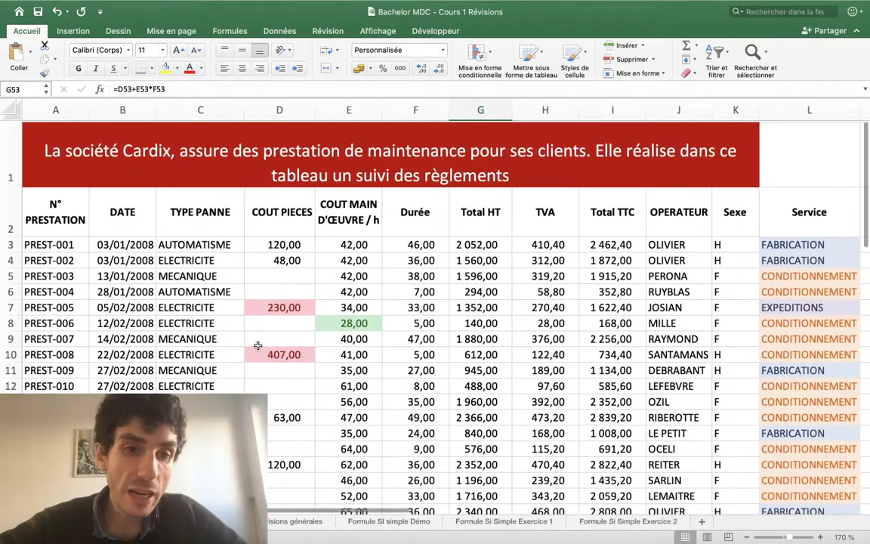
Step: Select the TYPE PANNE values, then the DATE column values, down the table
click(208, 229)
click(206, 243)
key(ctrl+shift+Down)
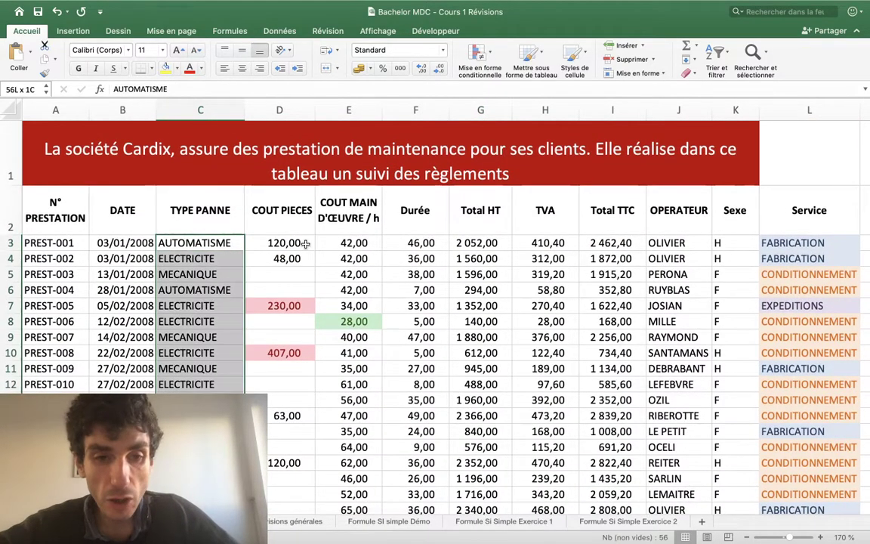
scroll(305, 244, down, 15)
scroll(305, 244, up, 10)
scroll(305, 244, up, 10)
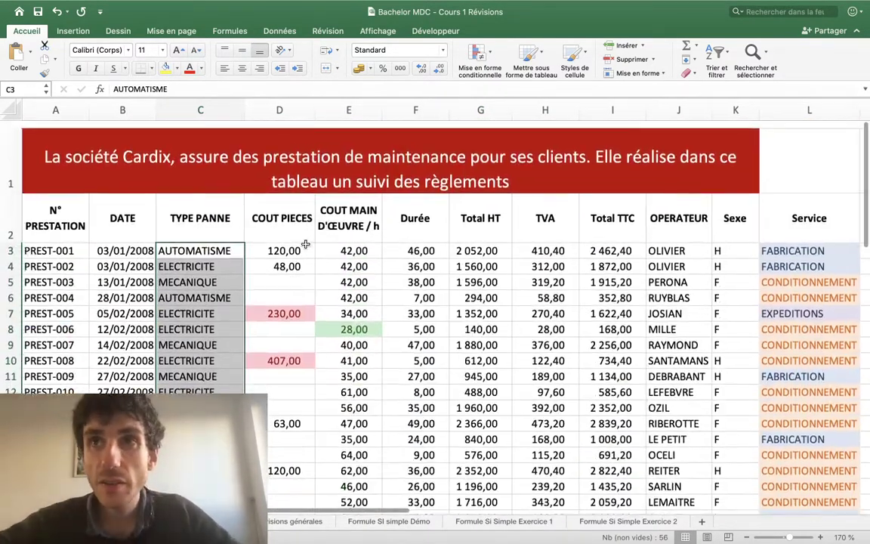
click(151, 243)
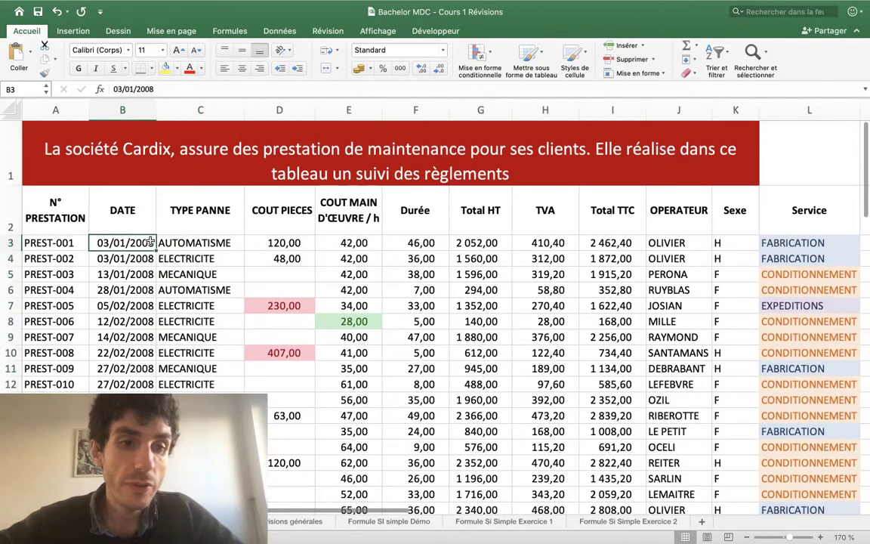
key(ctrl+shift+Down)
key(ctrl+shift+Up)
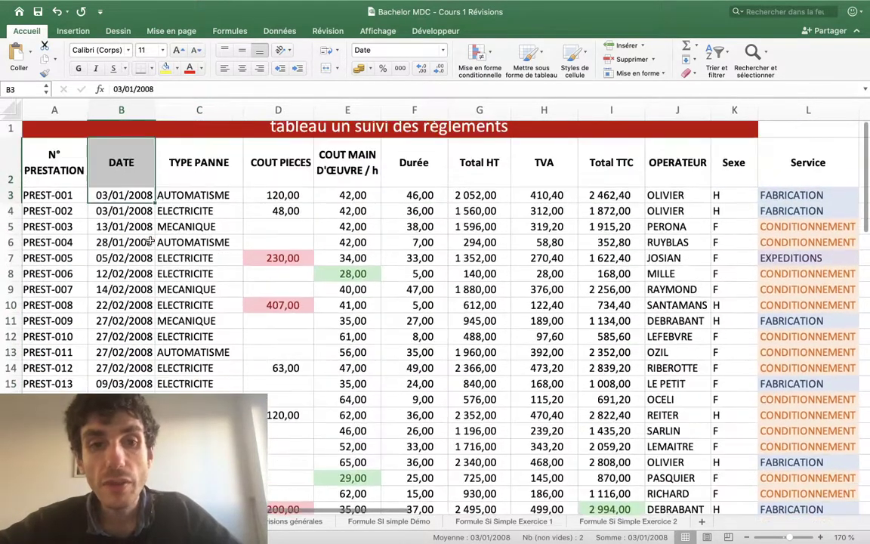
scroll(151, 242, right, 10)
scroll(150, 240, right, 3)
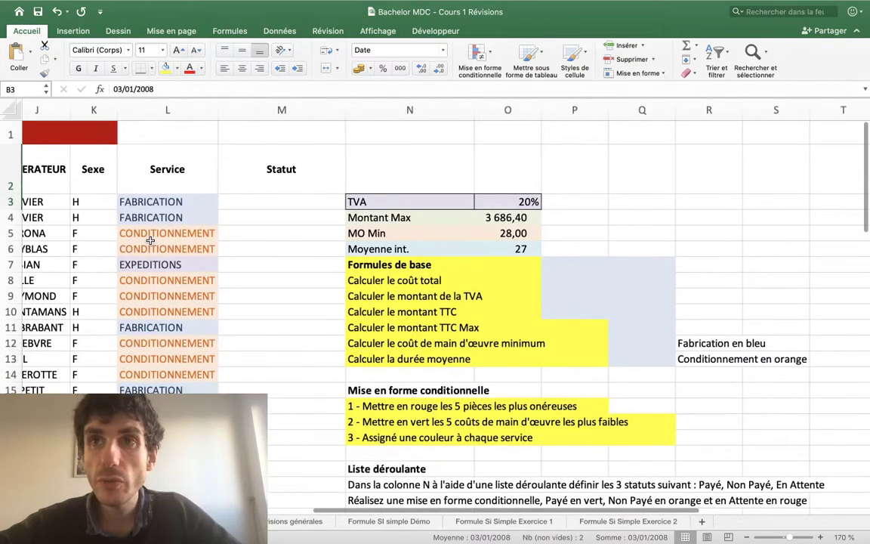
scroll(150, 240, left, 2)
scroll(150, 240, down, 3)
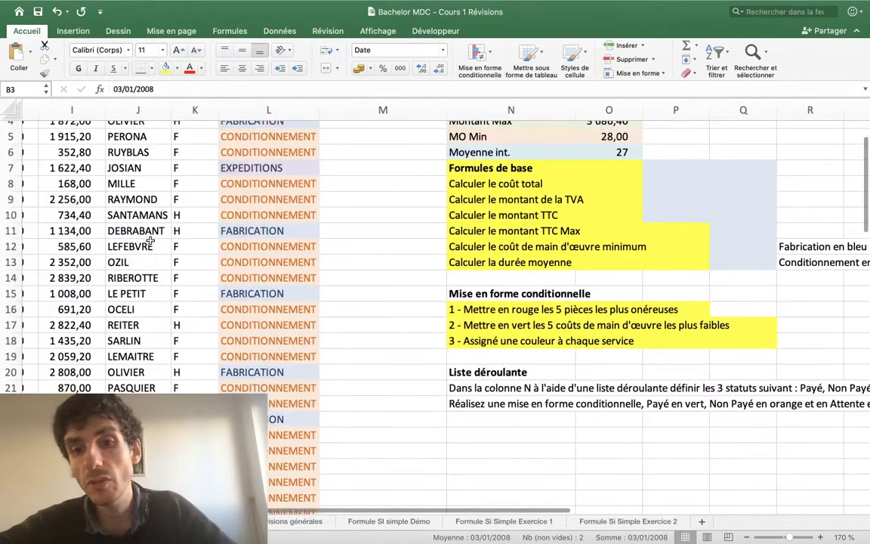